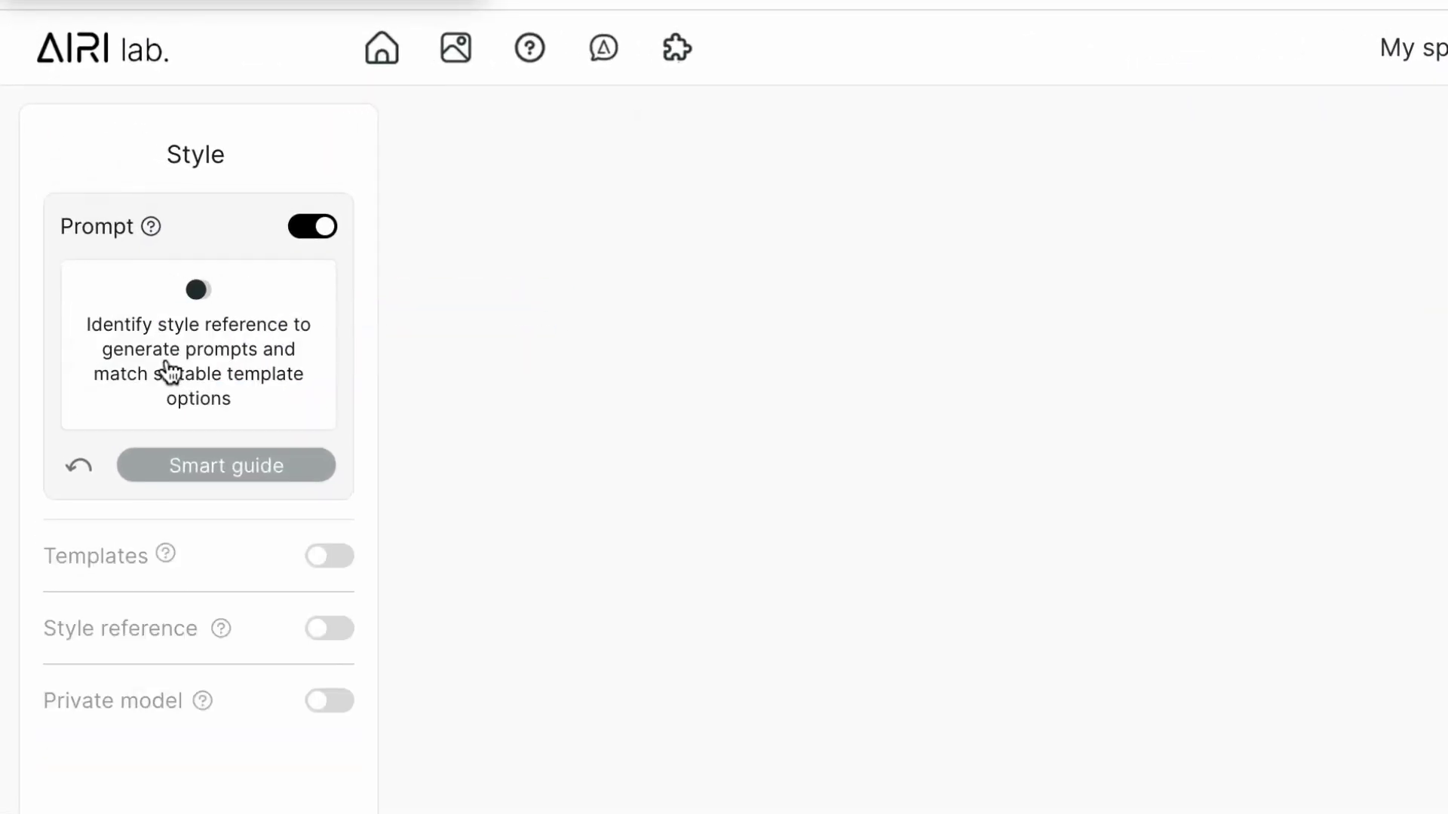
# Step: Scroll through the AIRI lab page and show the available graphic styles
pyautogui.scroll(-2, 259, 377)
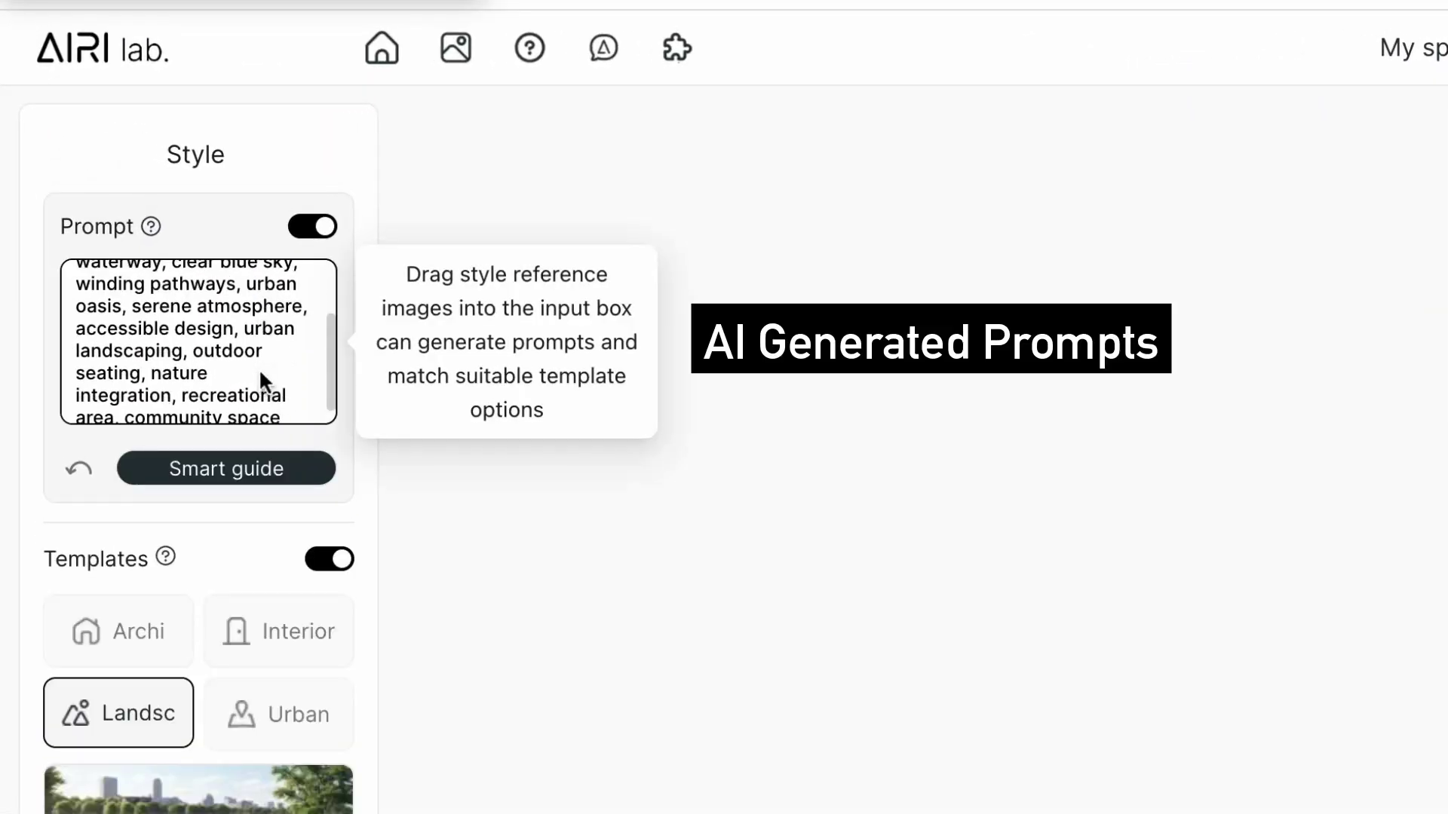
pyautogui.scroll(-1, 259, 368)
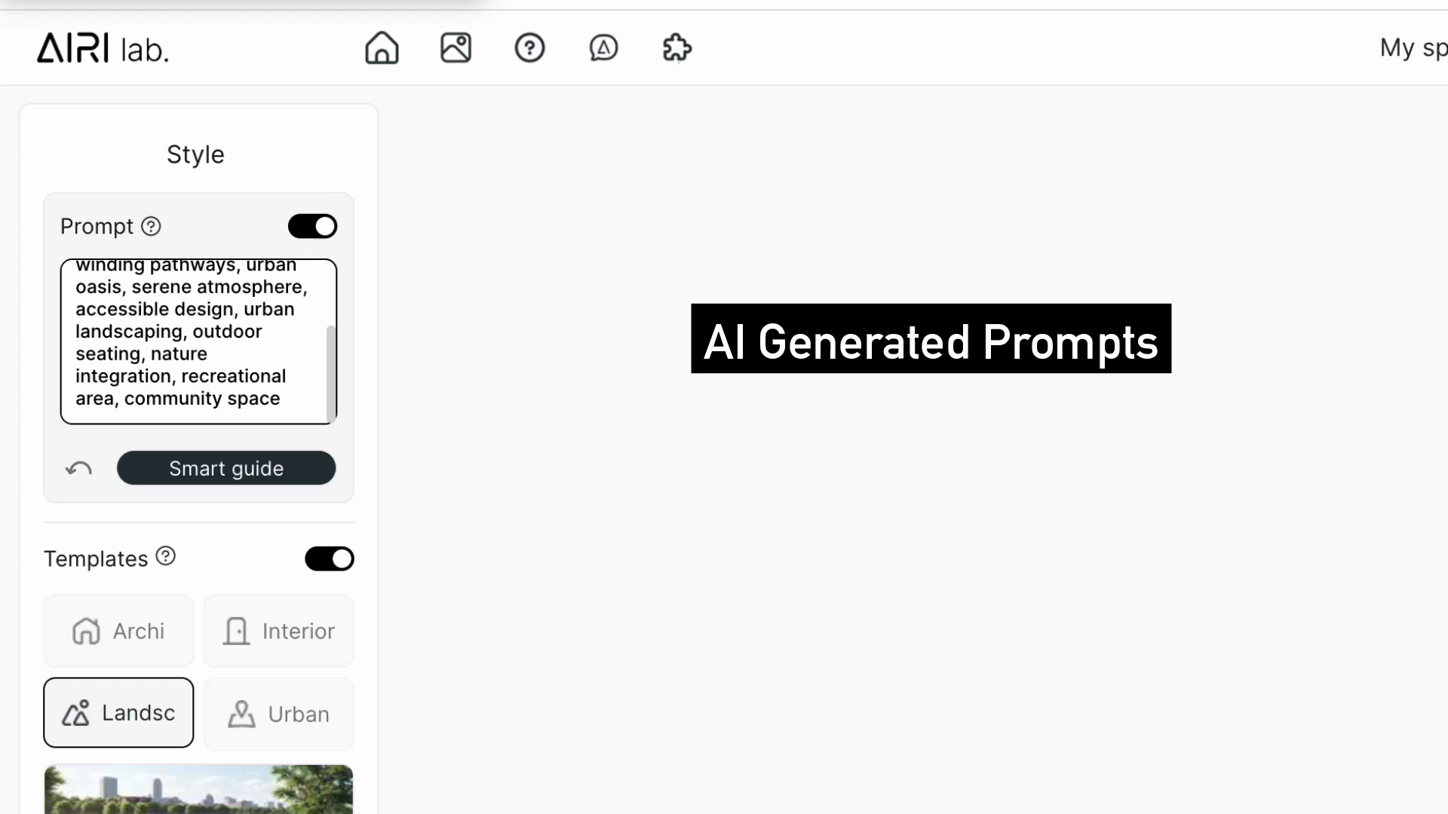
pyautogui.scroll(-2, 235, 721)
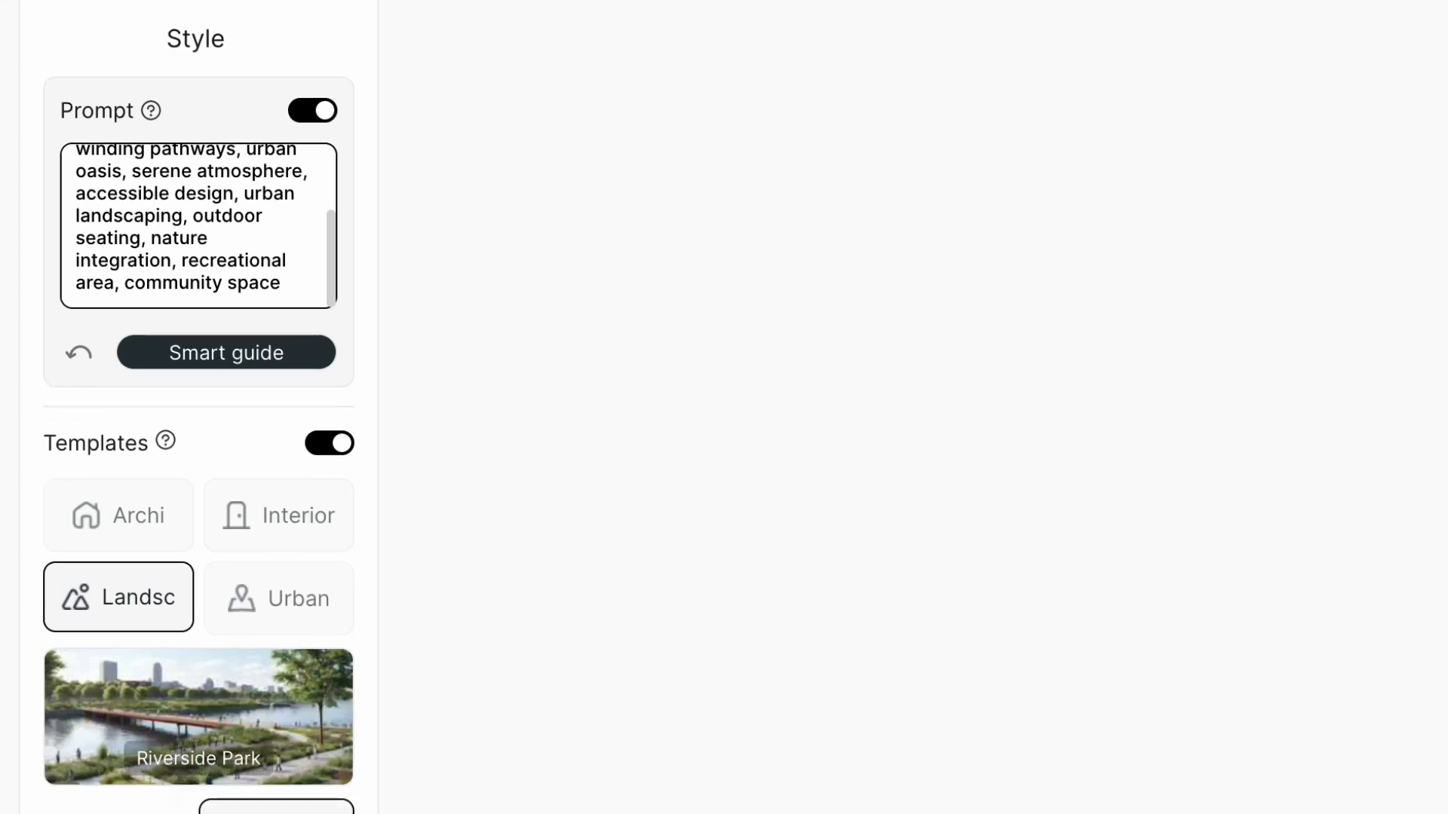
pyautogui.scroll(-2, 236, 721)
pyautogui.scroll(-1, 236, 721)
pyautogui.click(276, 575)
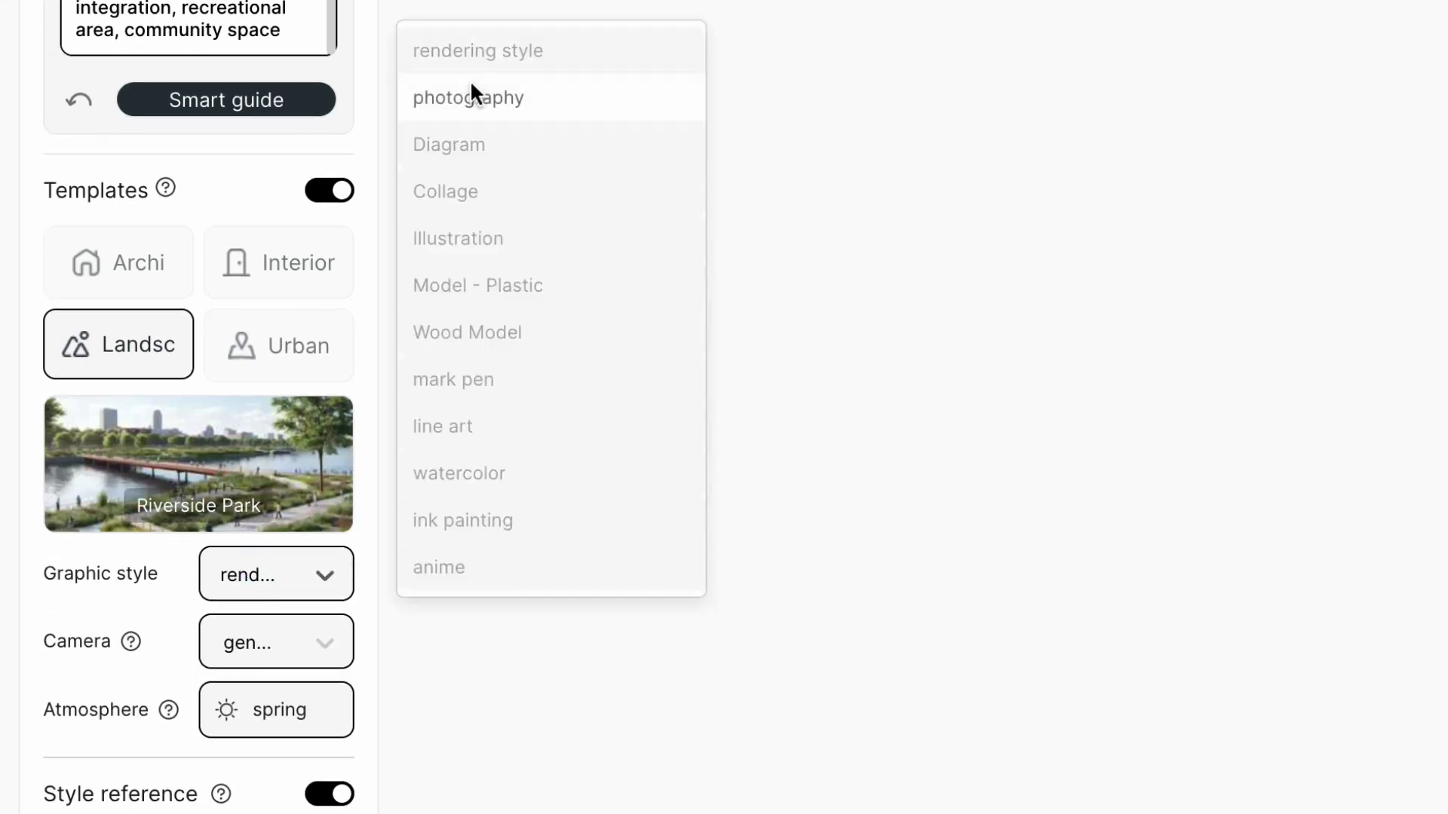
# Step: Browse the Landscape type and style presets
pyautogui.click(450, 145)
pyautogui.scroll(-2, 1034, 400)
pyautogui.scroll(-1, 1034, 396)
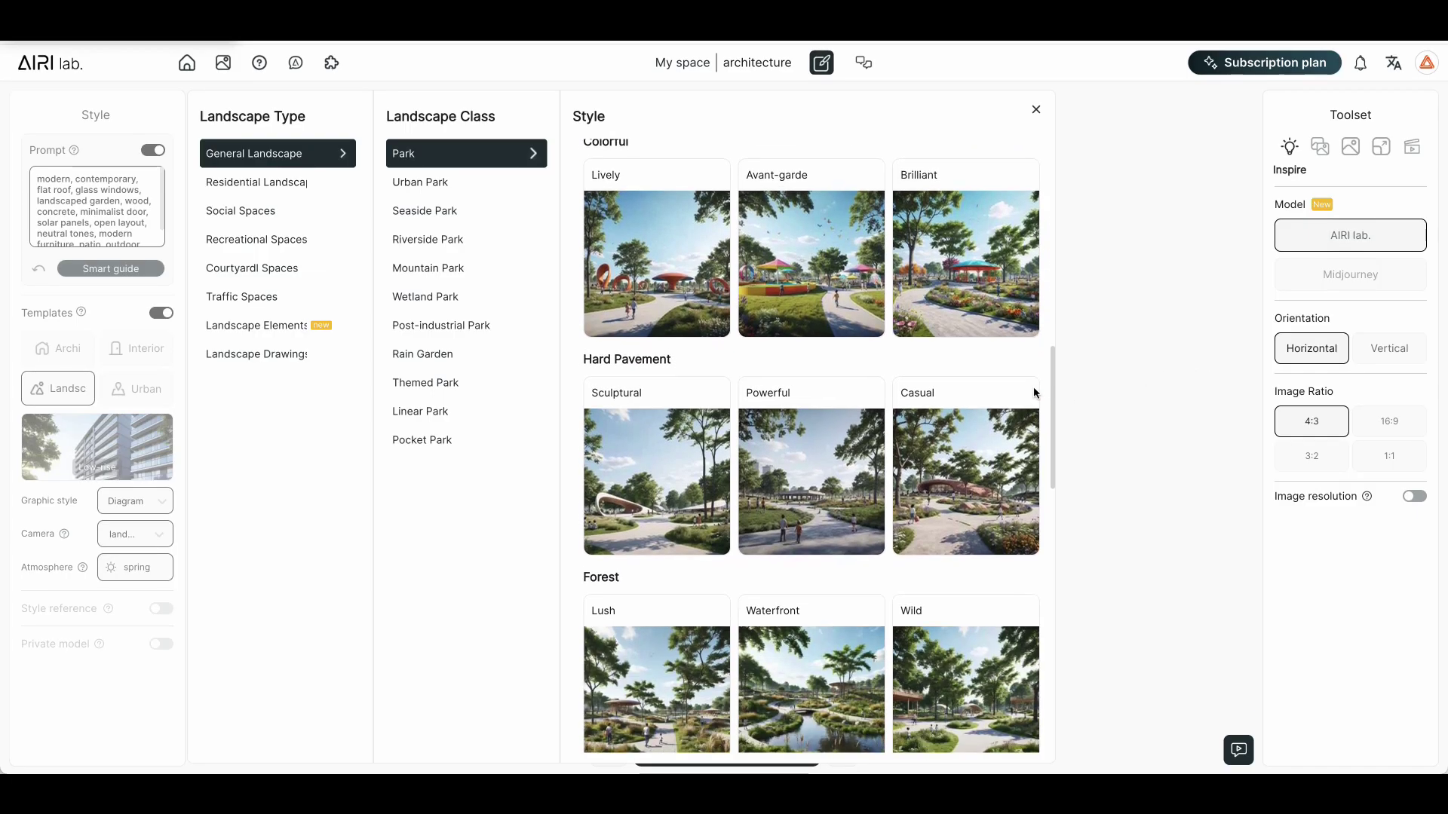
pyautogui.scroll(-1, 1034, 393)
pyautogui.scroll(-4, 1034, 393)
pyautogui.scroll(-2, 1034, 393)
pyautogui.scroll(-2, 1034, 393)
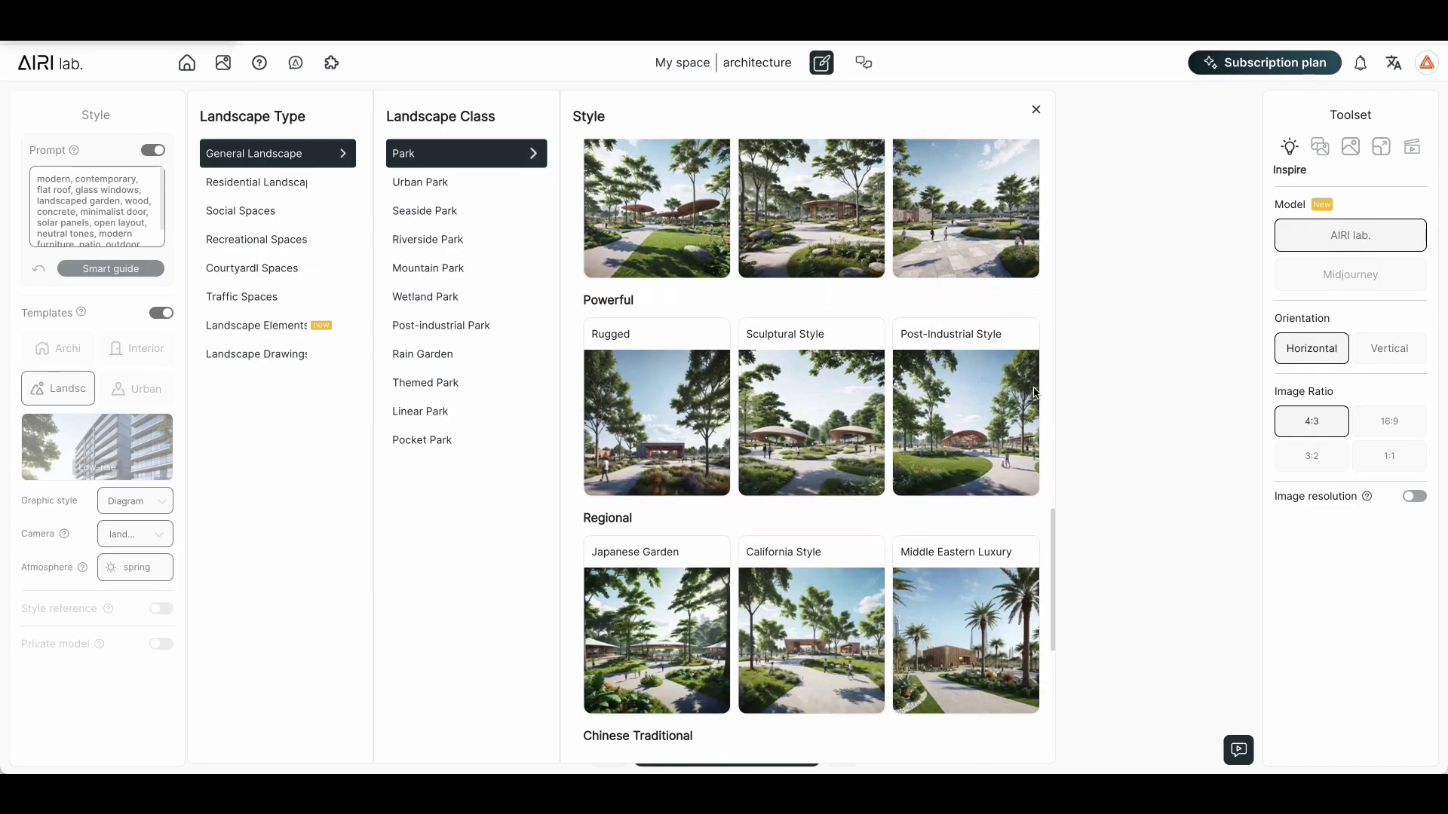
pyautogui.scroll(-2, 1034, 393)
pyautogui.scroll(-2, 1034, 393)
pyautogui.scroll(-1, 1034, 392)
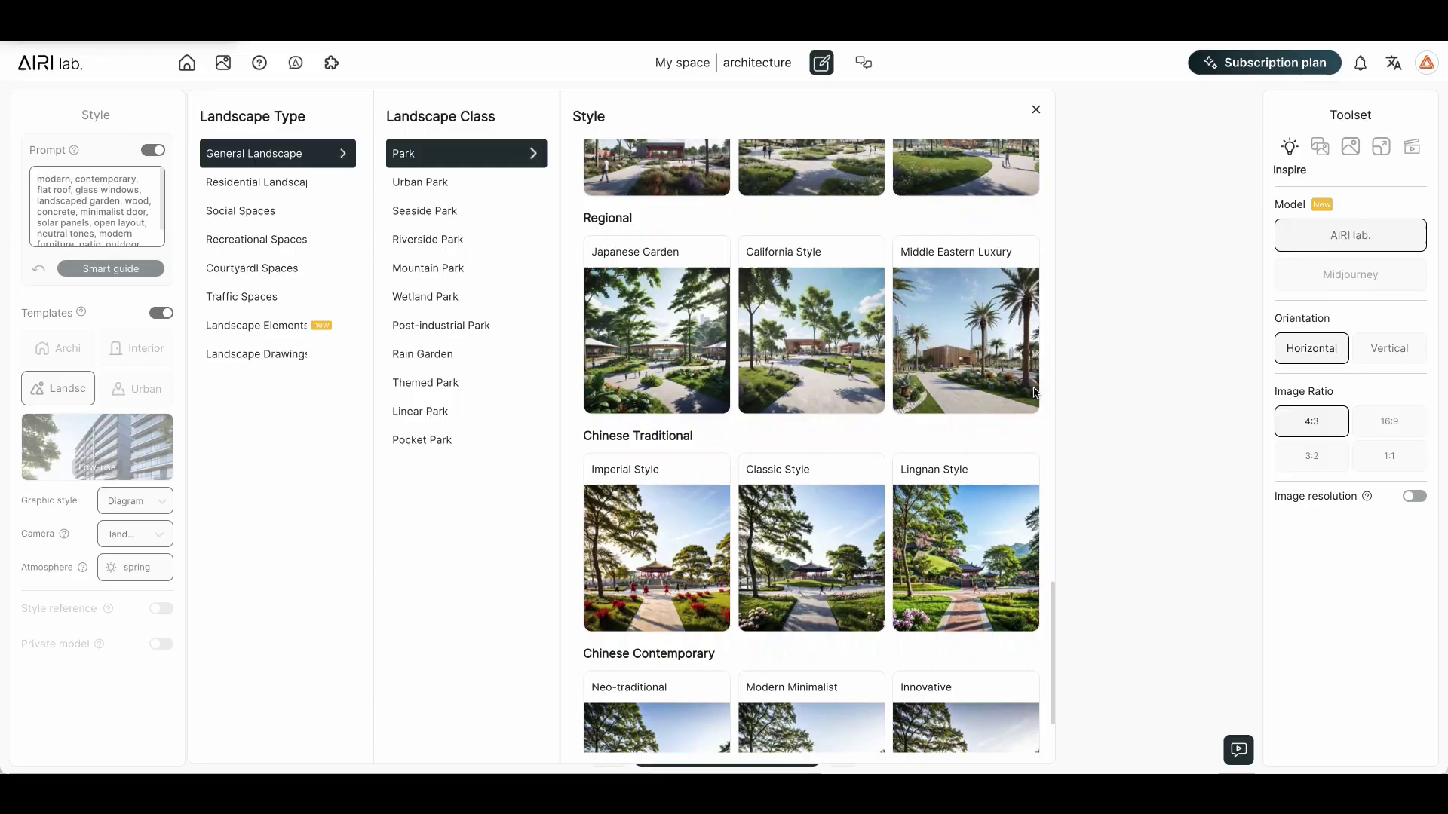
pyautogui.scroll(-2, 1034, 393)
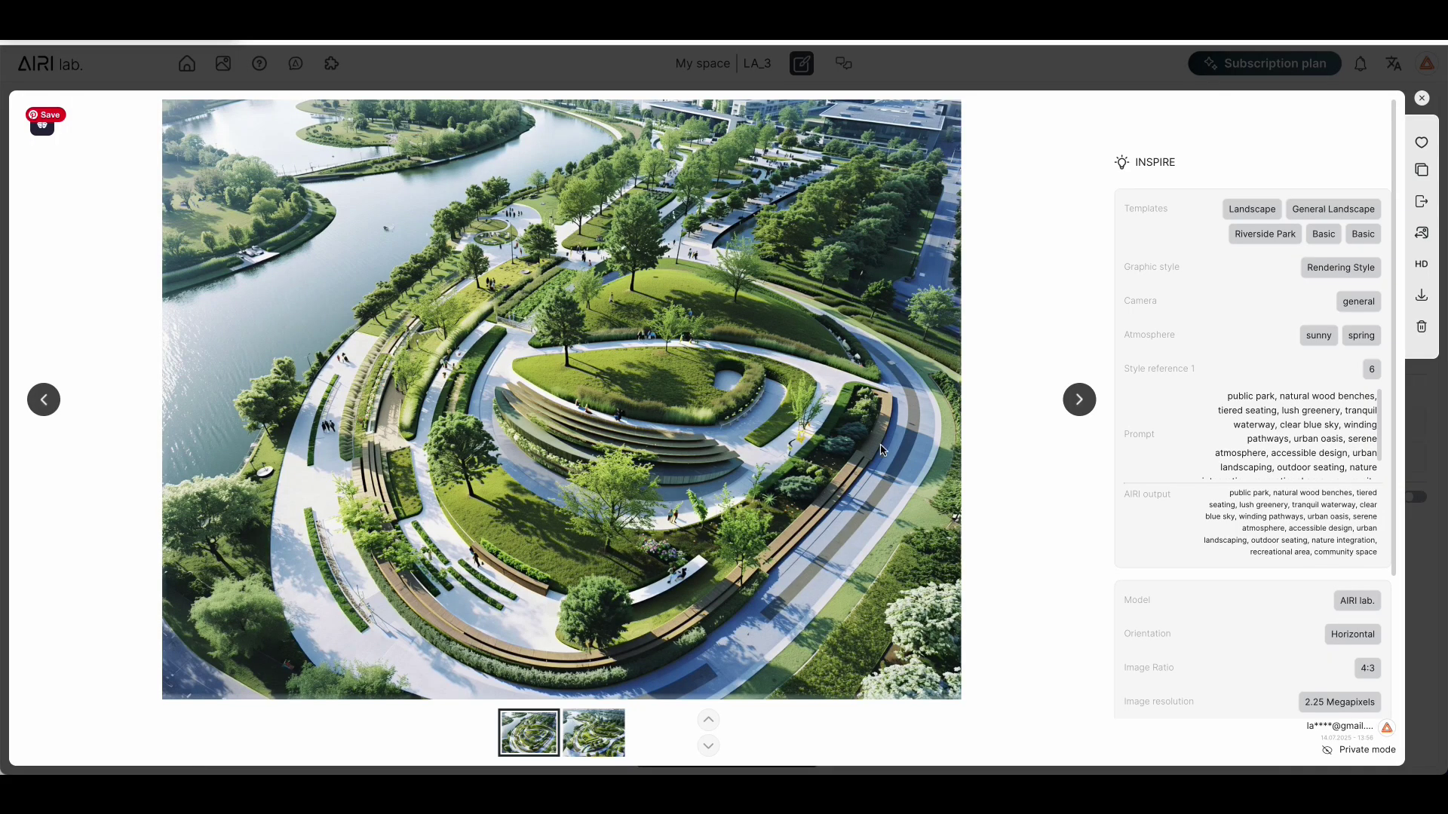
# Step: Step through the sample renderings to the second masterplan image
pyautogui.click(1074, 398)
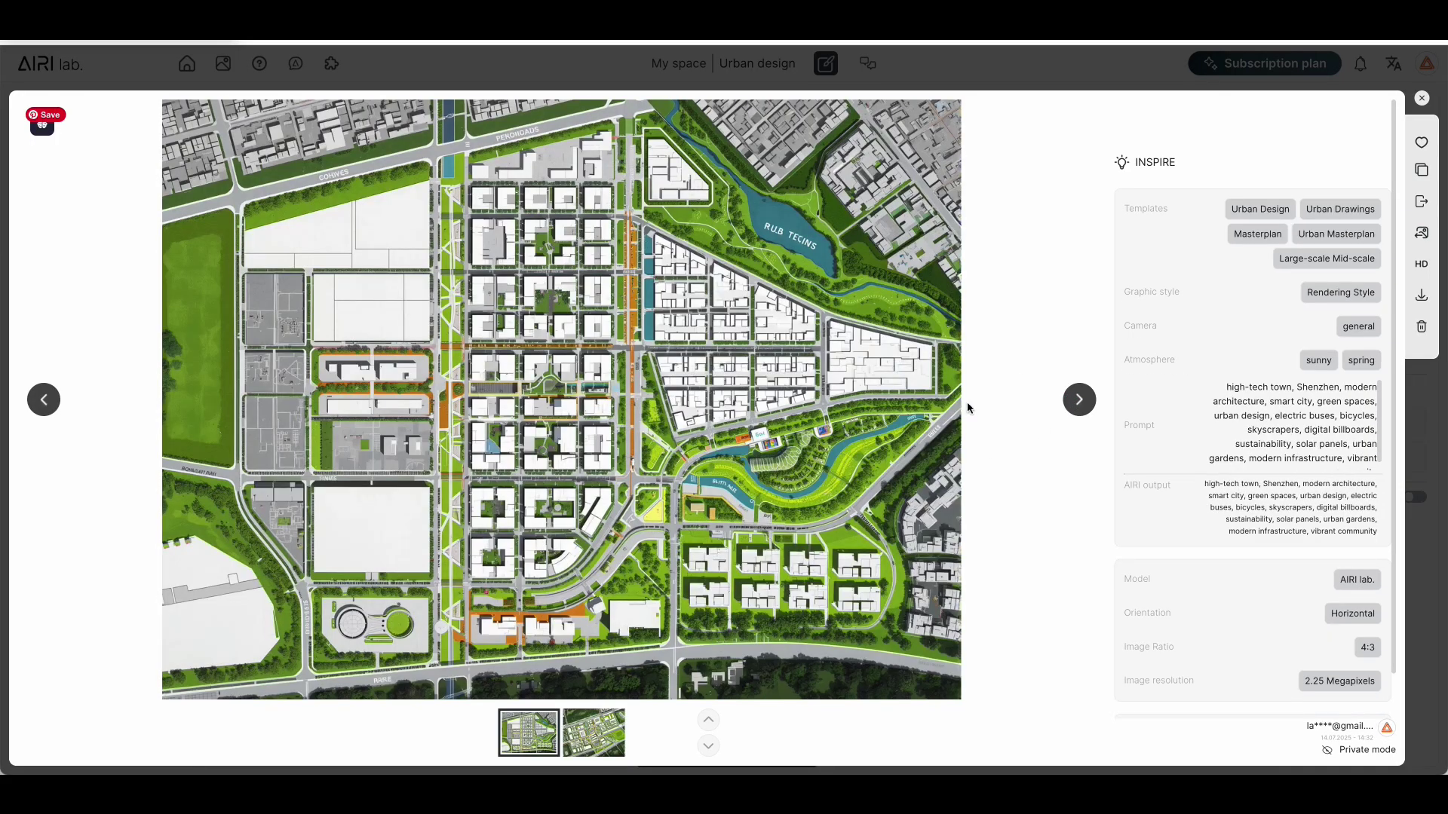
pyautogui.click(1098, 399)
pyautogui.click(1083, 409)
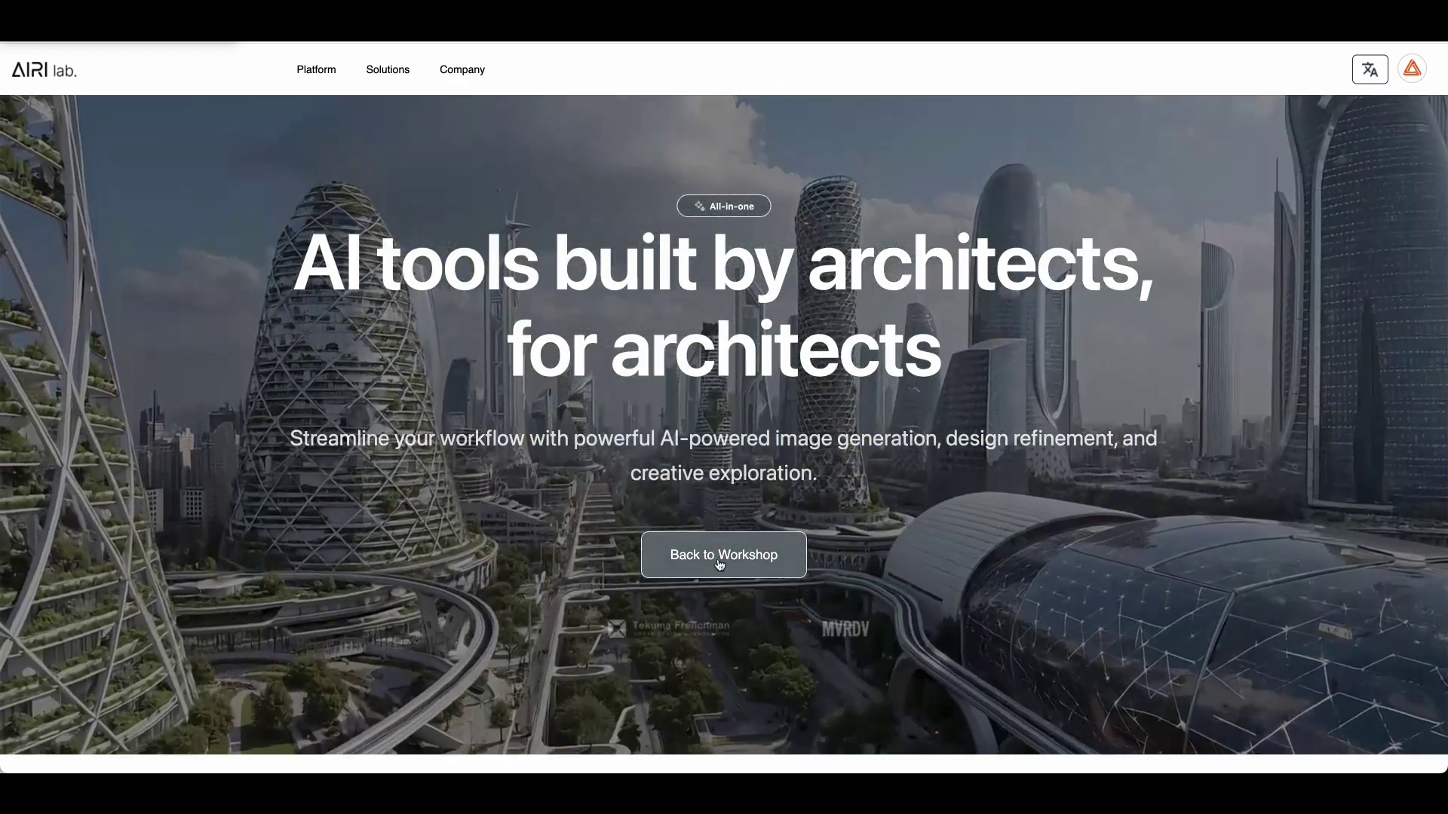
# Step: Return to the workshop and open the LA_3 project from My Projects
pyautogui.click(720, 559)
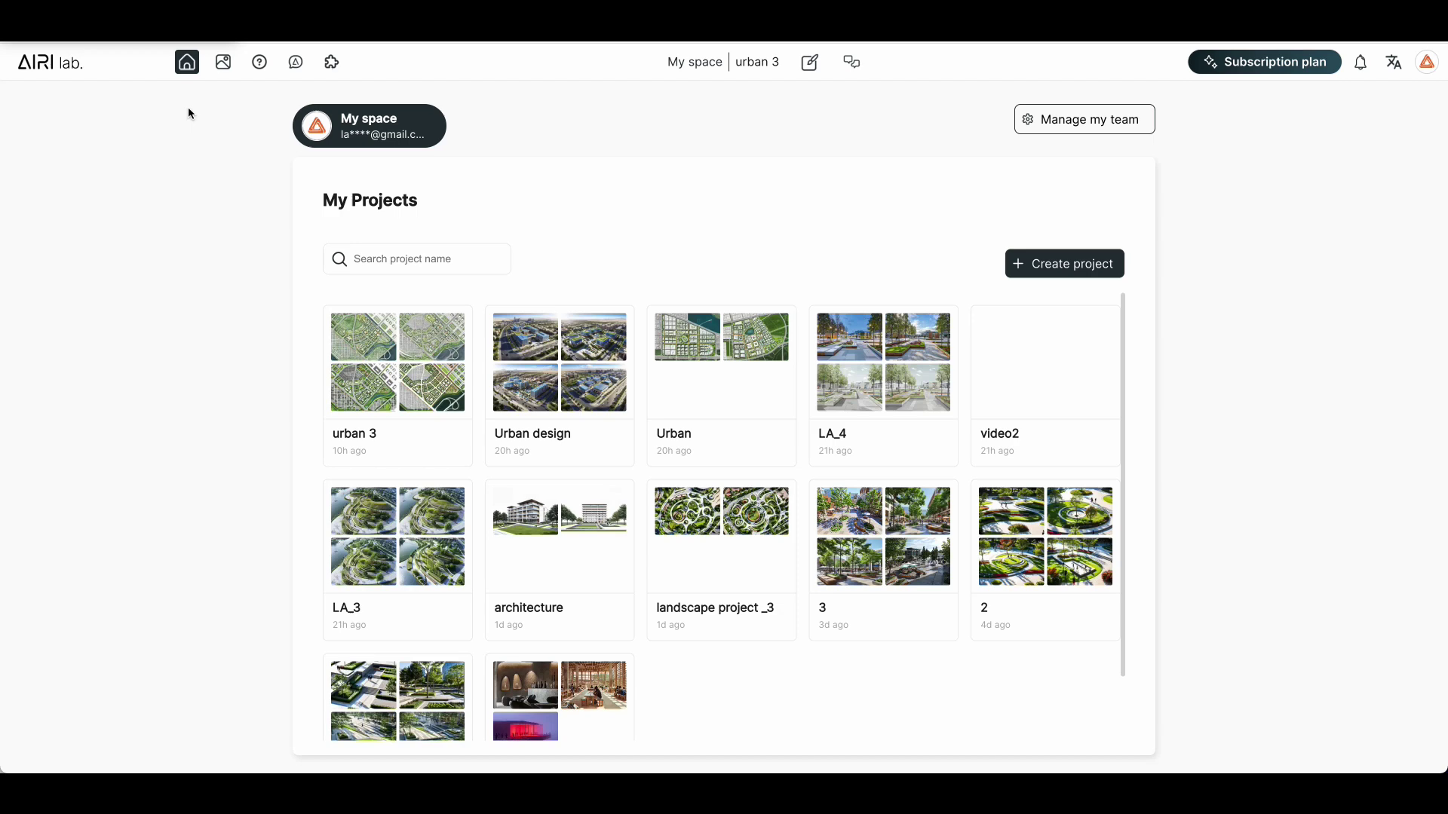
pyautogui.click(398, 536)
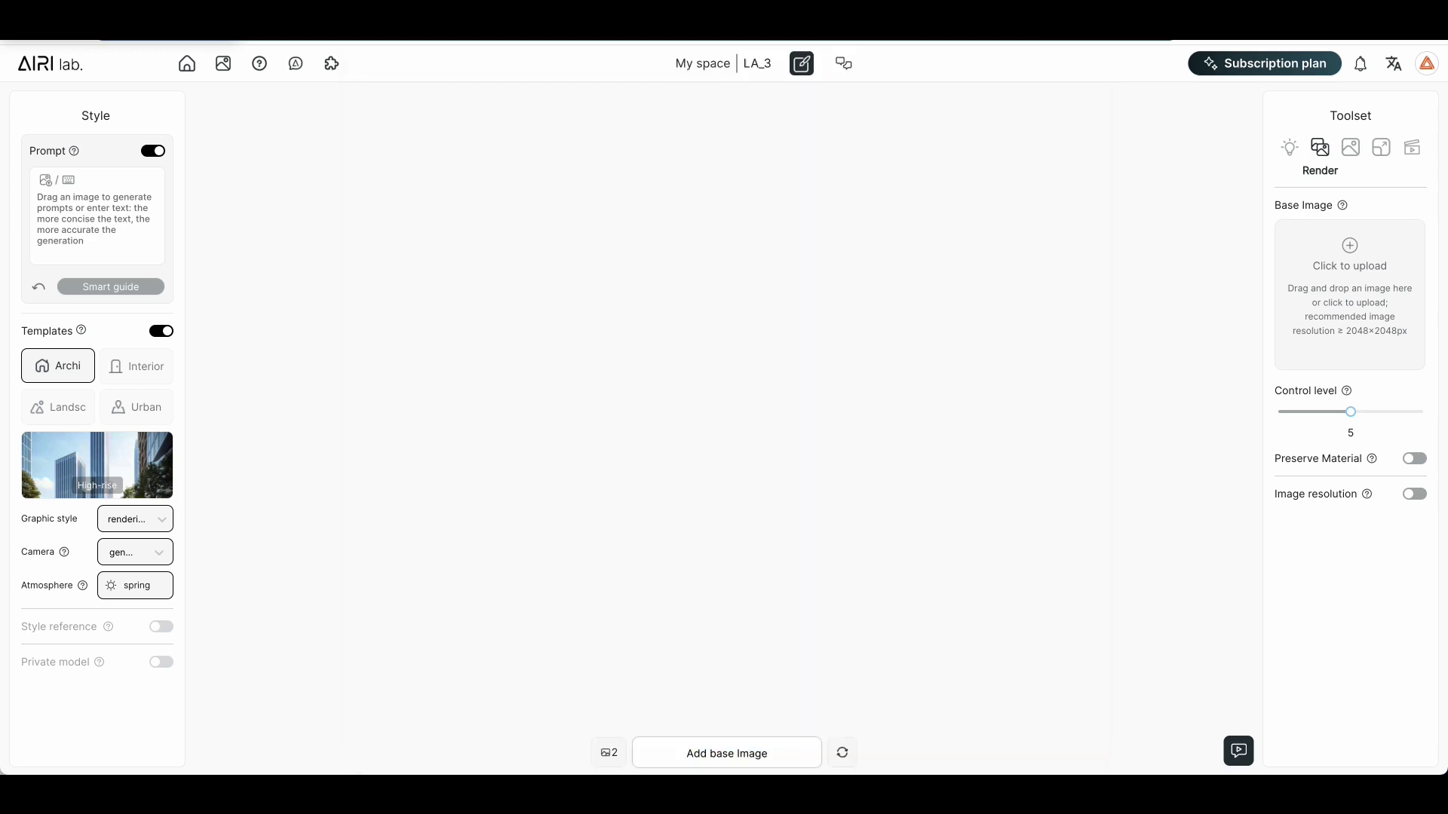
# Step: Drop the aerial terraced-park photo into the prompt to auto-generate a Riverside Park landscape prompt
pyautogui.click(116, 234)
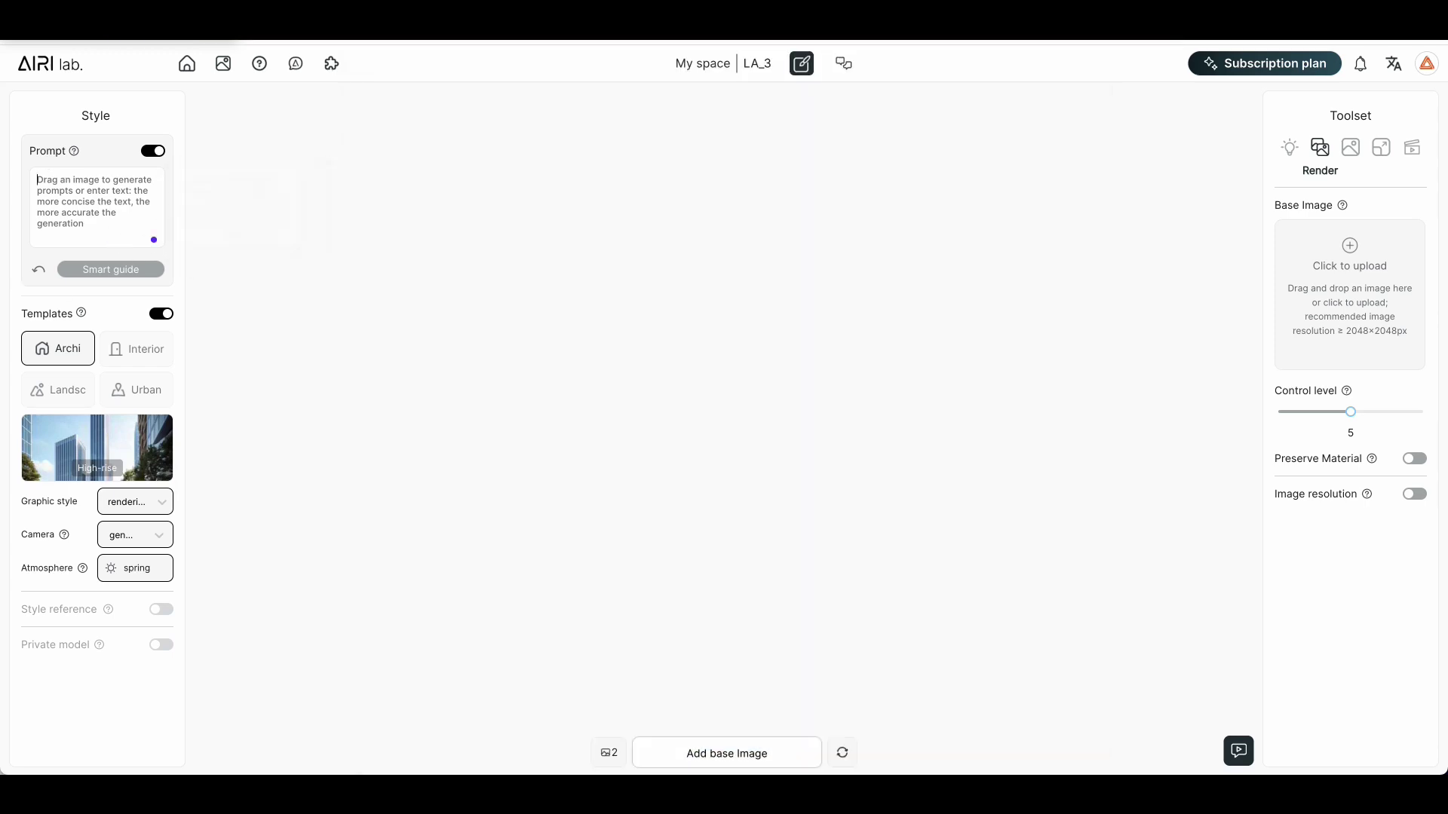
pyautogui.moveTo(8, 58); pyautogui.dragTo(83, 223)
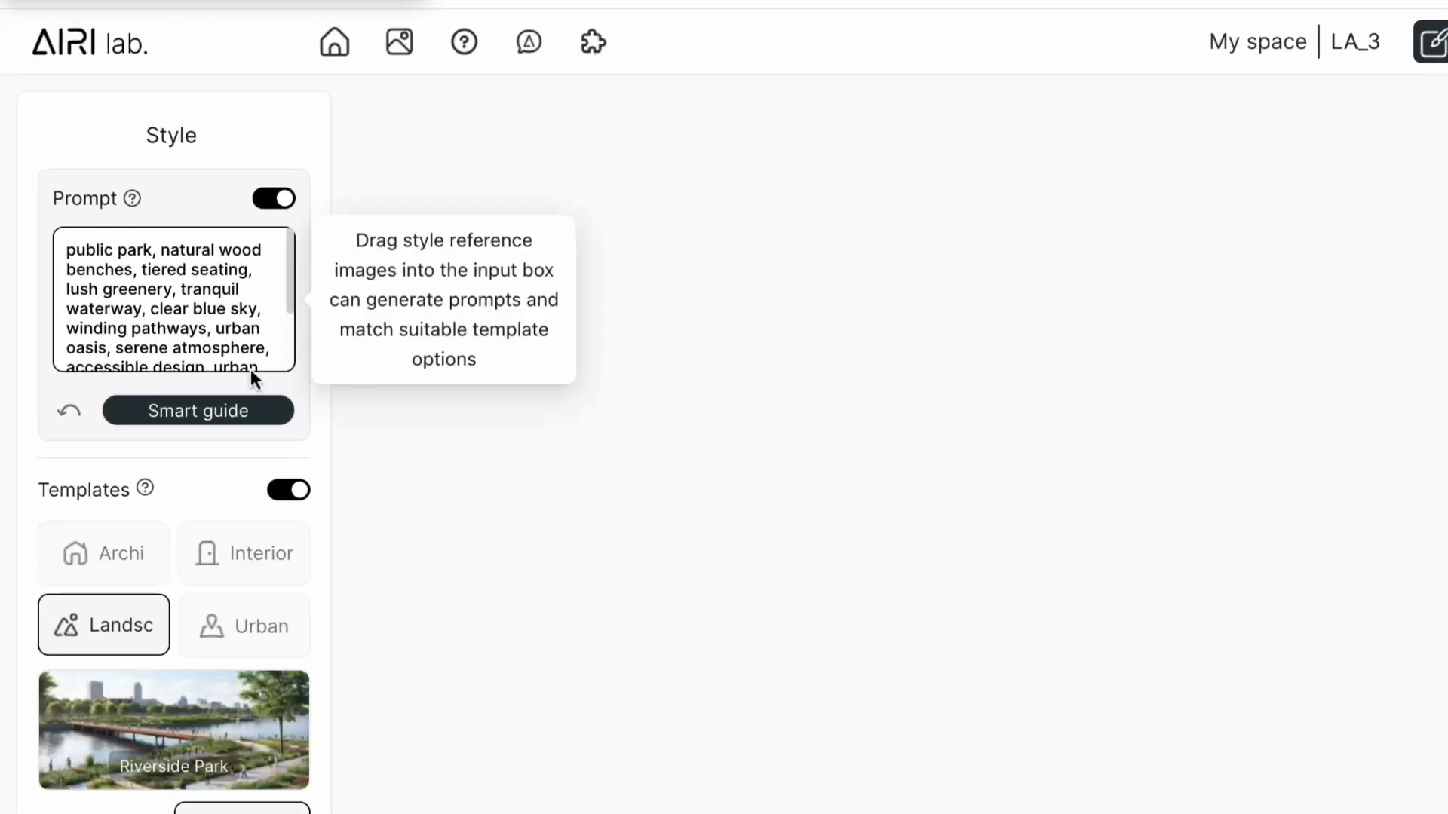
pyautogui.scroll(-2, 227, 324)
pyautogui.scroll(-1, 280, 305)
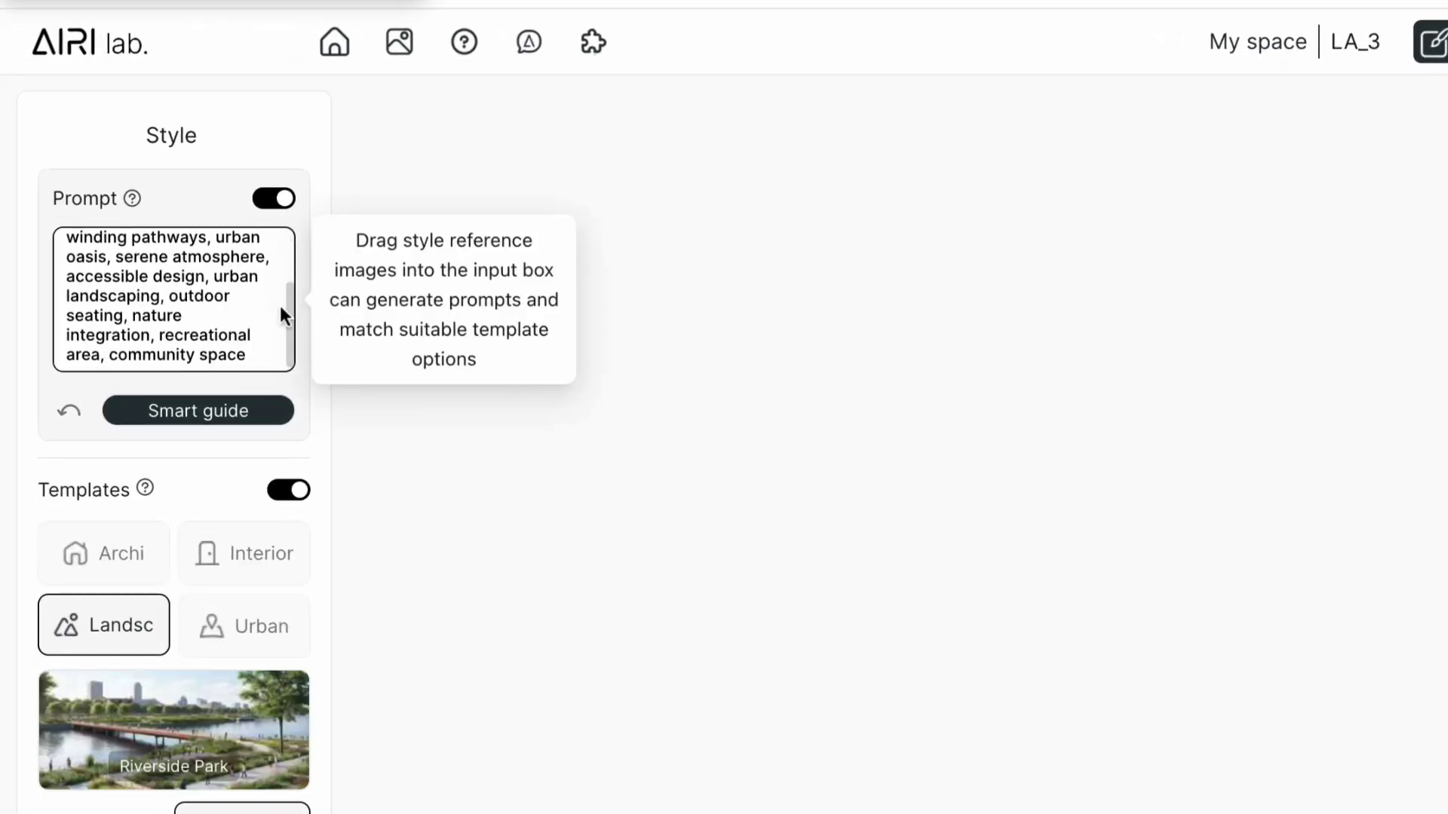
pyautogui.scroll(-1, 179, 273)
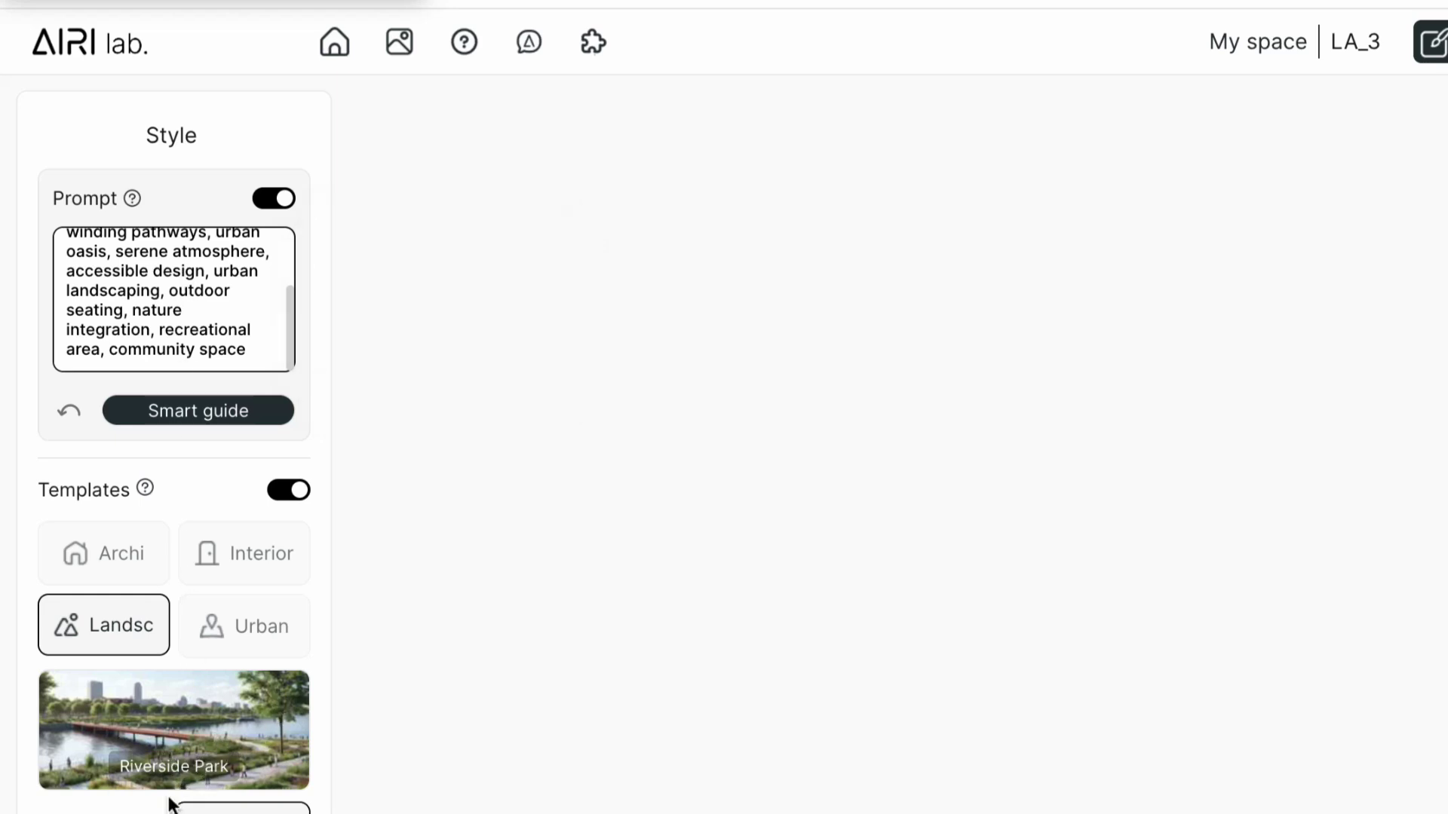
pyautogui.scroll(-2, 175, 748)
pyautogui.scroll(-2, 156, 626)
# Step: Review graphic style and atmosphere options, then set style reference strength to 6
pyautogui.scroll(-1, 189, 617)
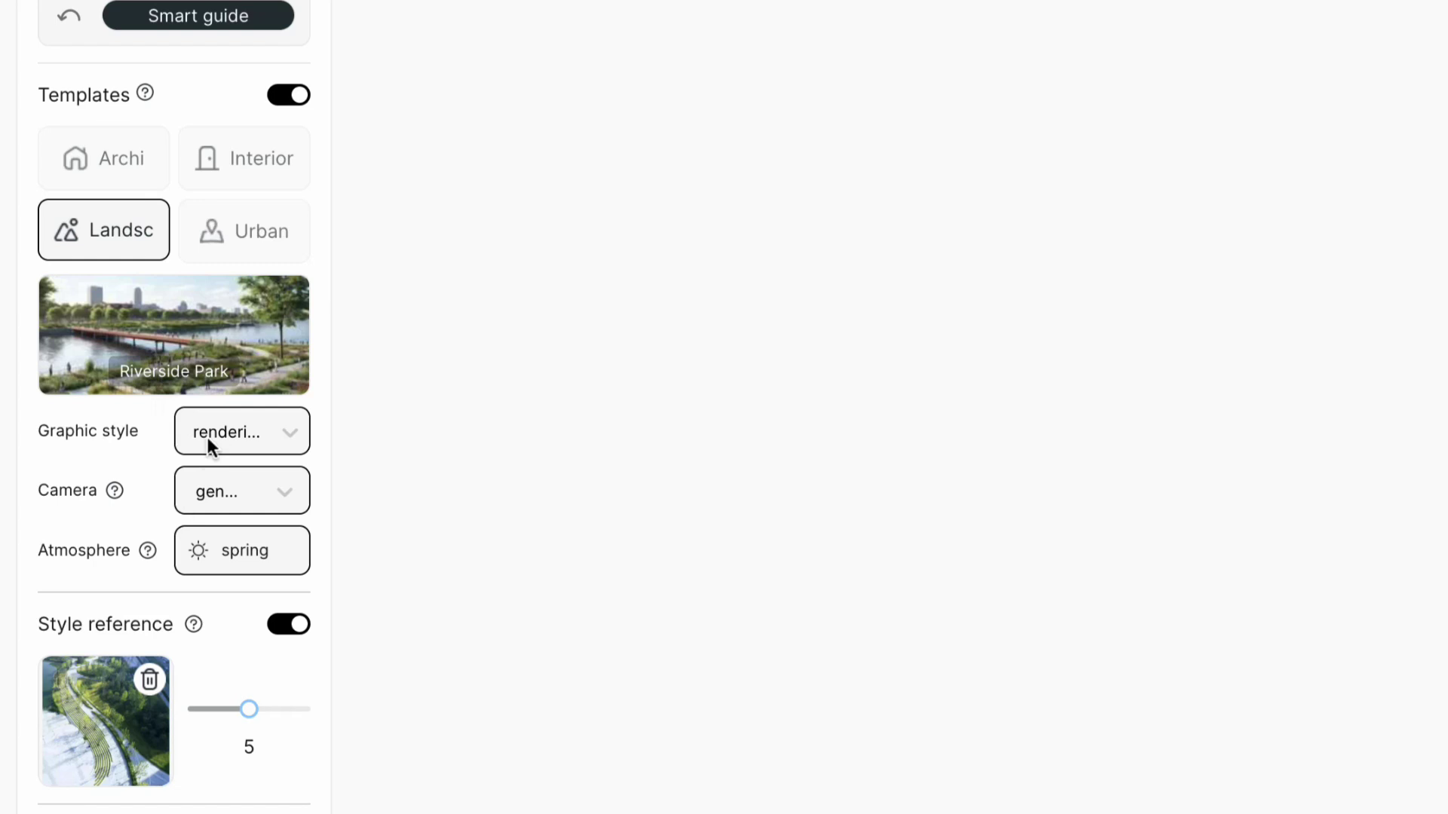
pyautogui.click(226, 429)
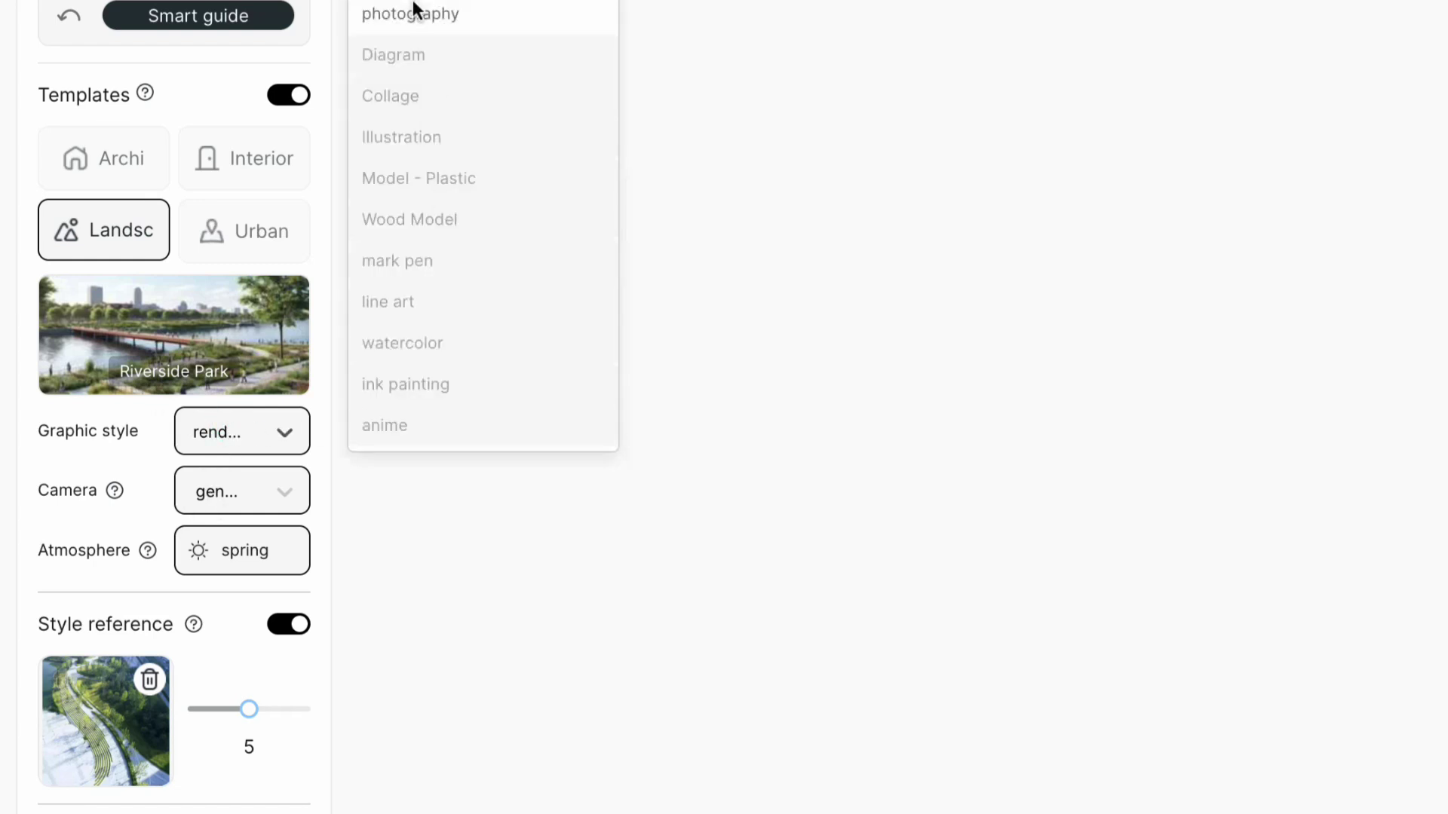
pyautogui.moveTo(410, 13)
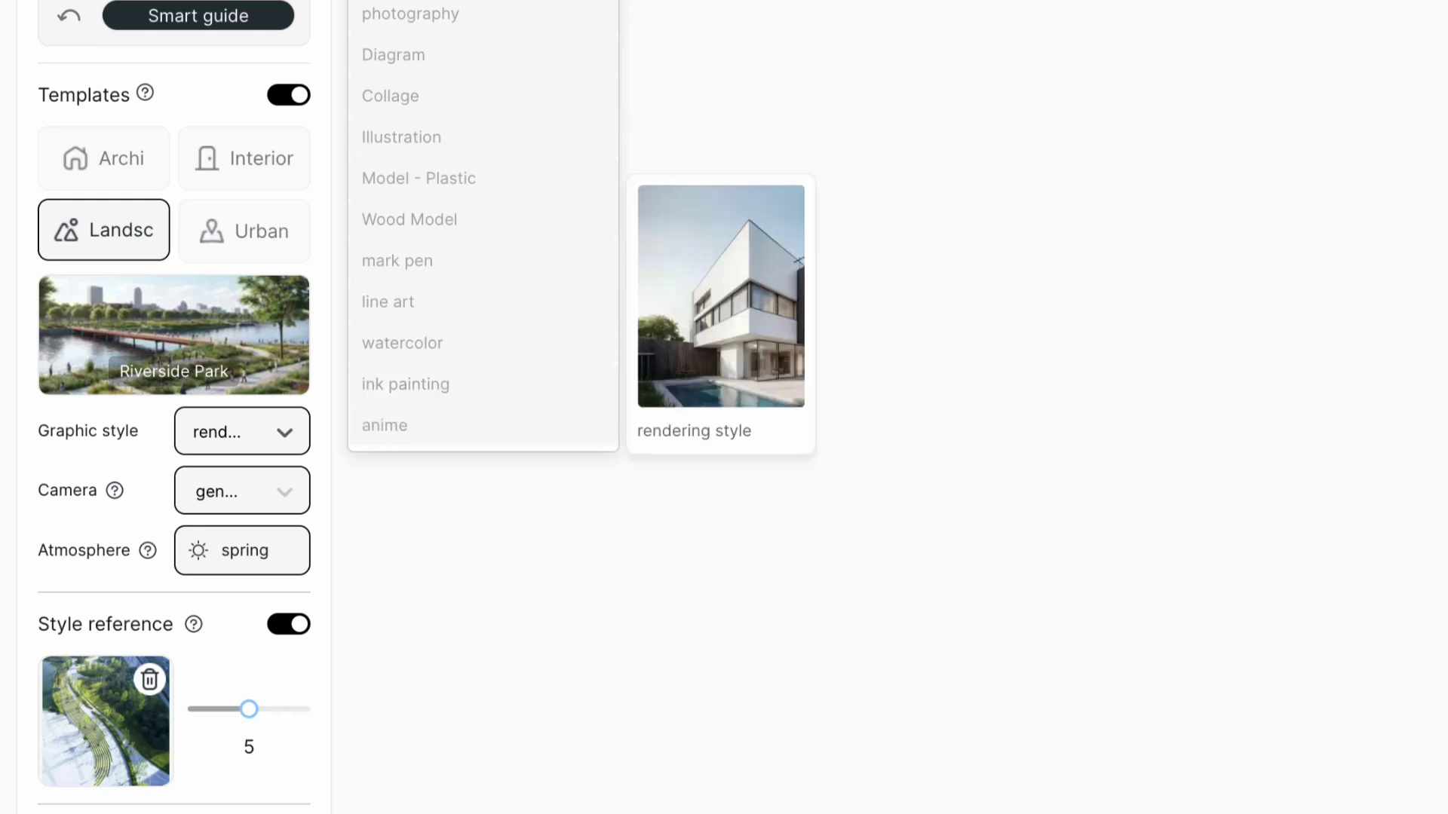
pyautogui.click(266, 571)
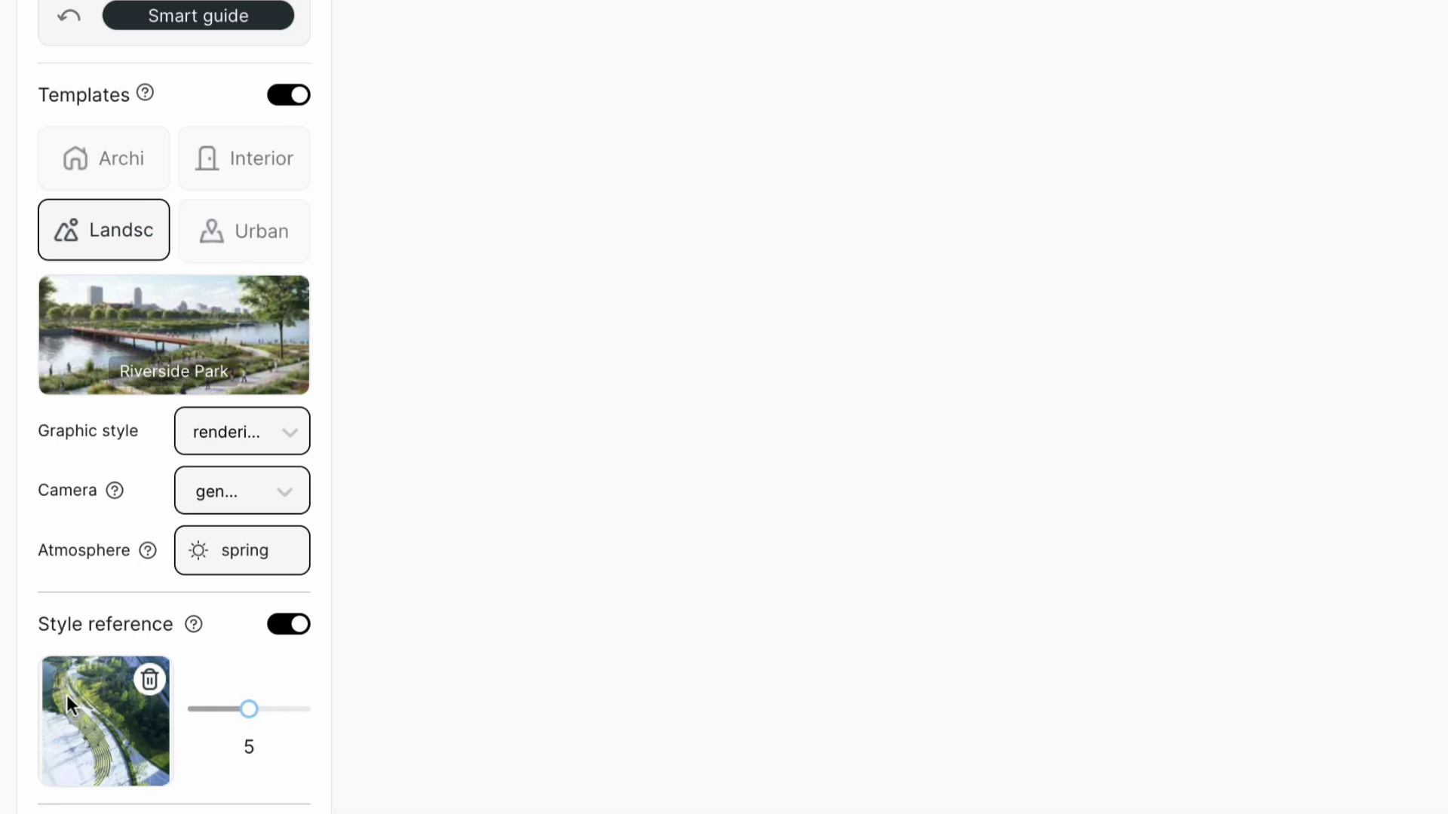
pyautogui.moveTo(248, 709); pyautogui.dragTo(264, 709)
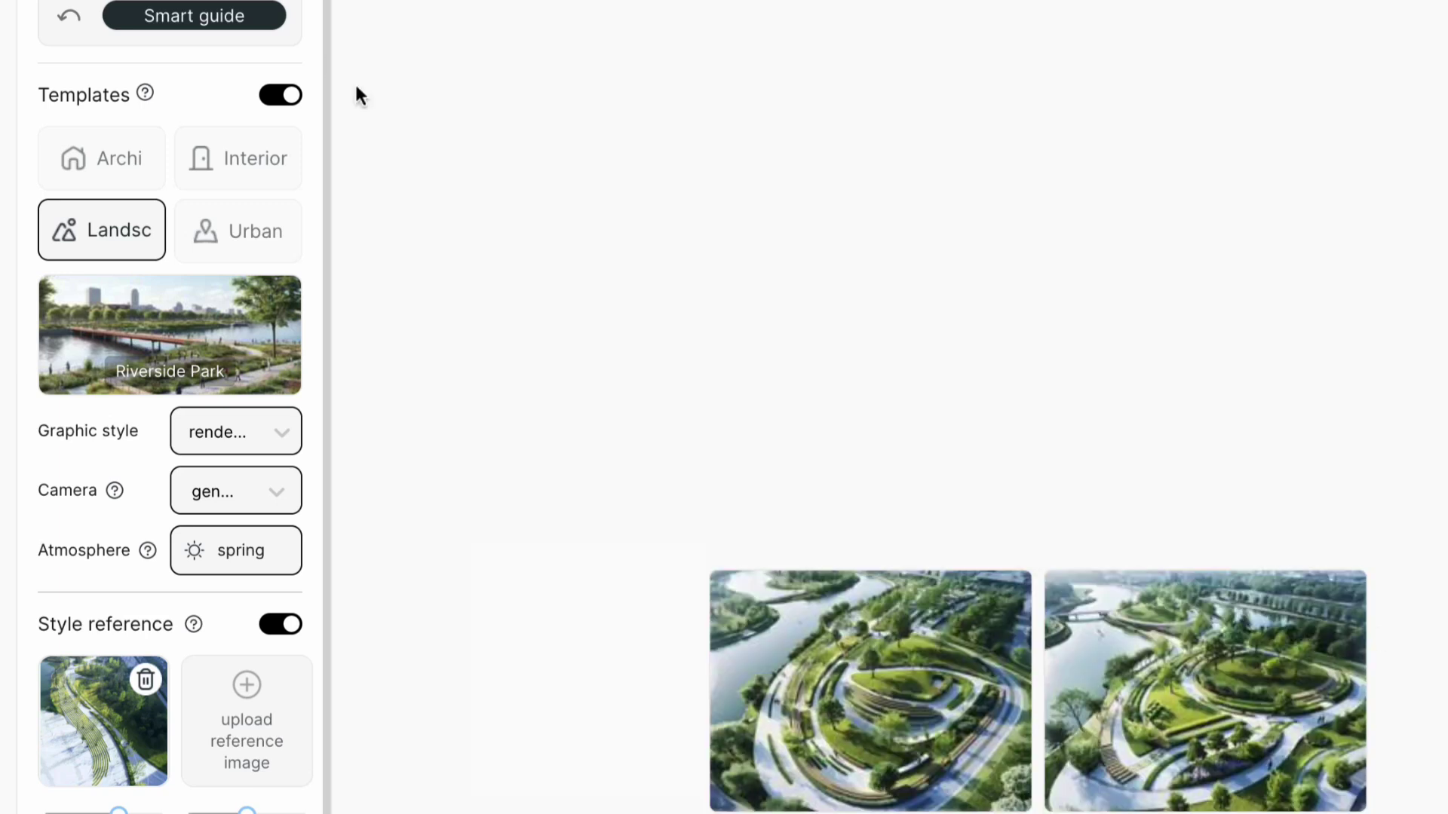
# Step: Inspect both park renderings and the style reference image enlarged, then close the viewer
pyautogui.click(861, 663)
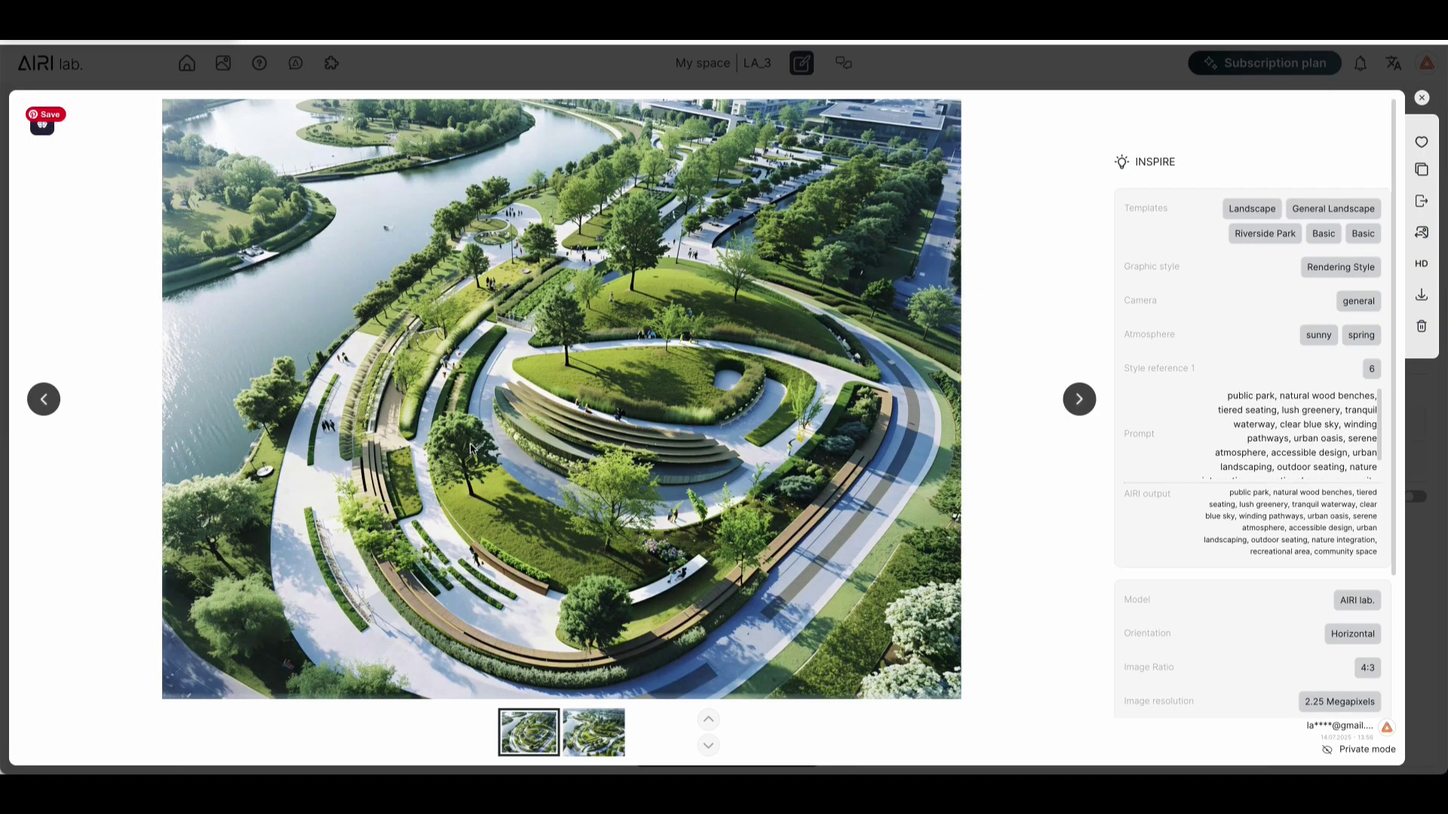
pyautogui.click(1072, 404)
pyautogui.scroll(-3, 1215, 641)
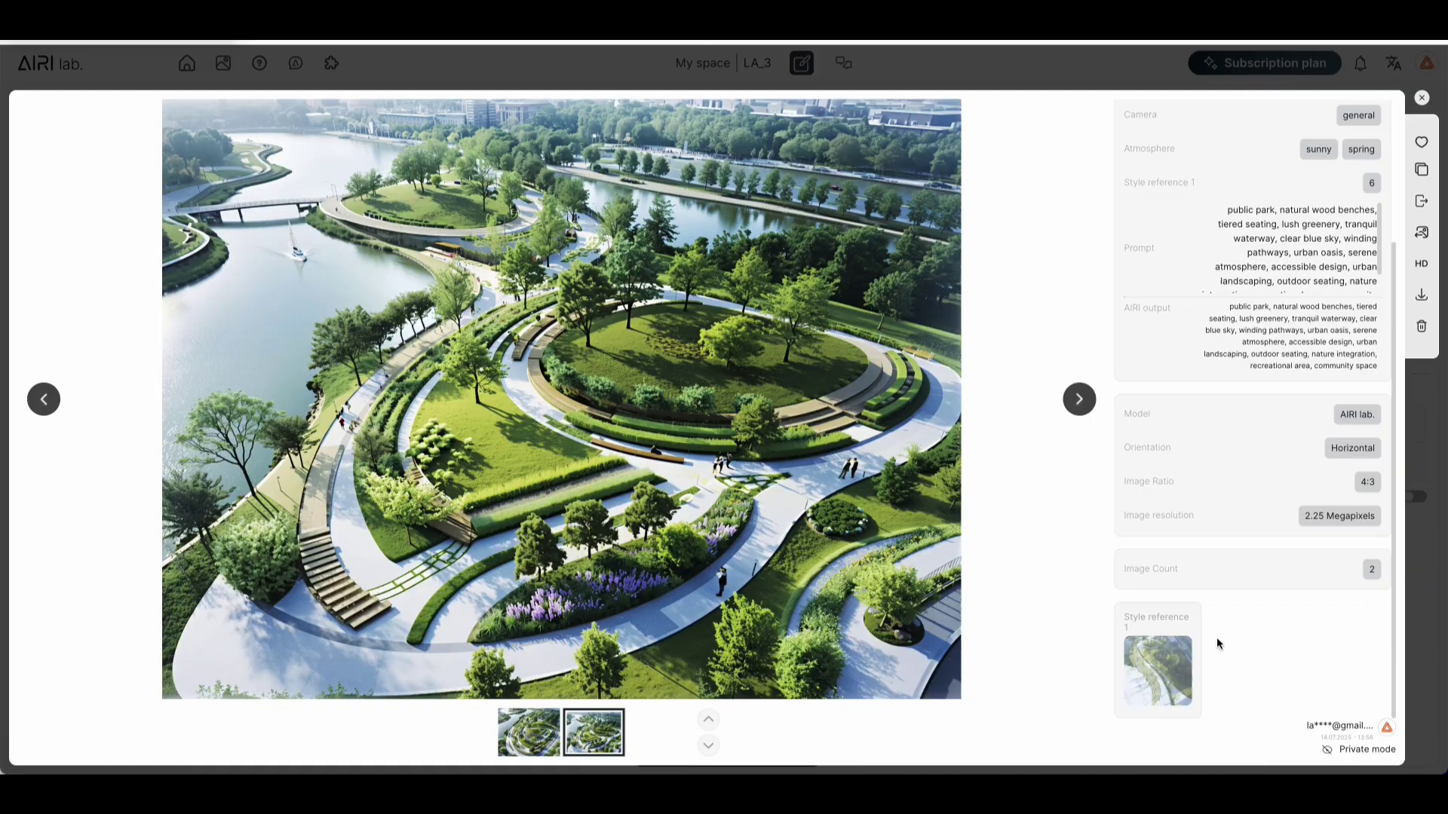
pyautogui.click(1162, 659)
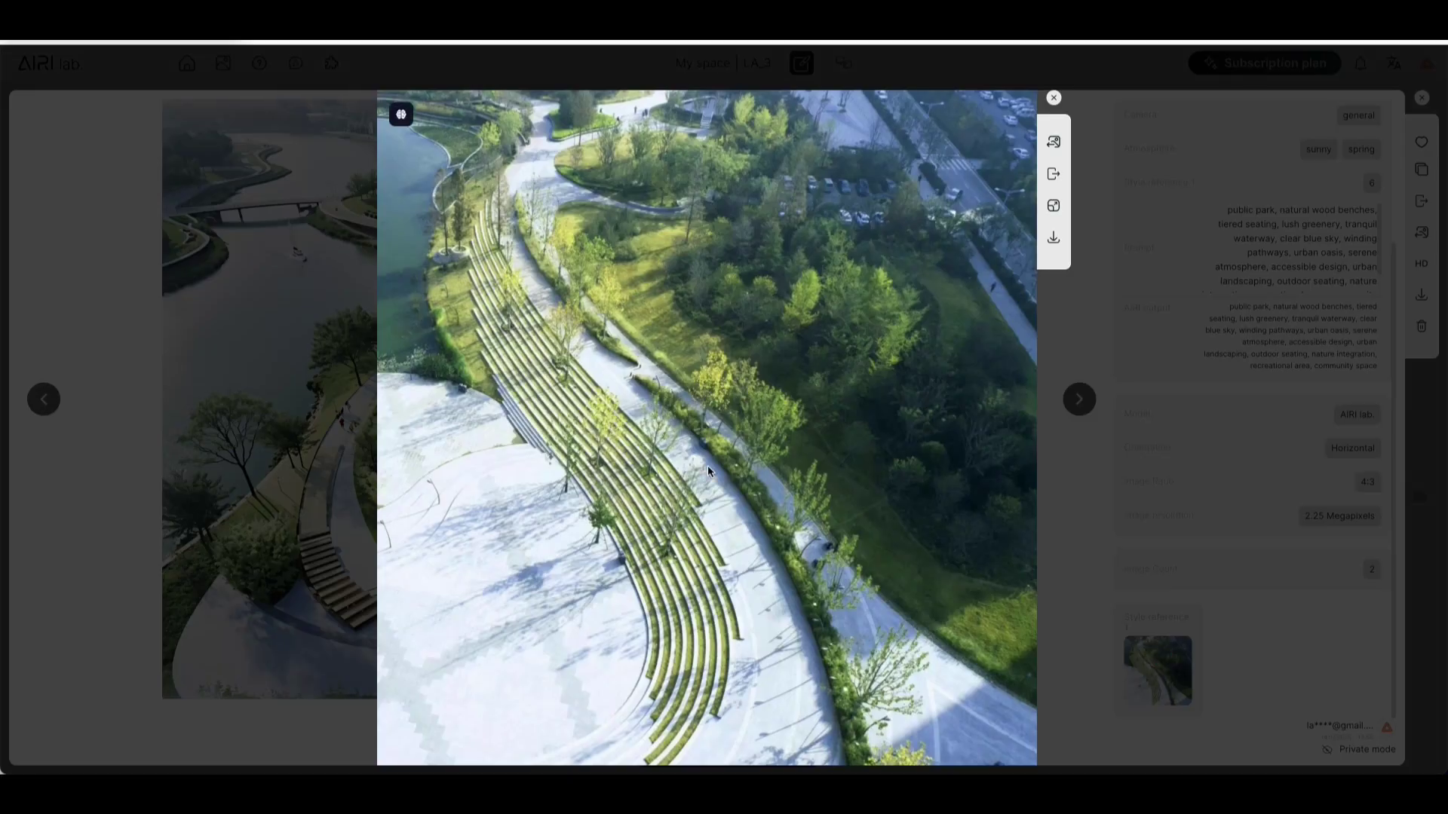
pyautogui.click(336, 484)
pyautogui.press('Escape')
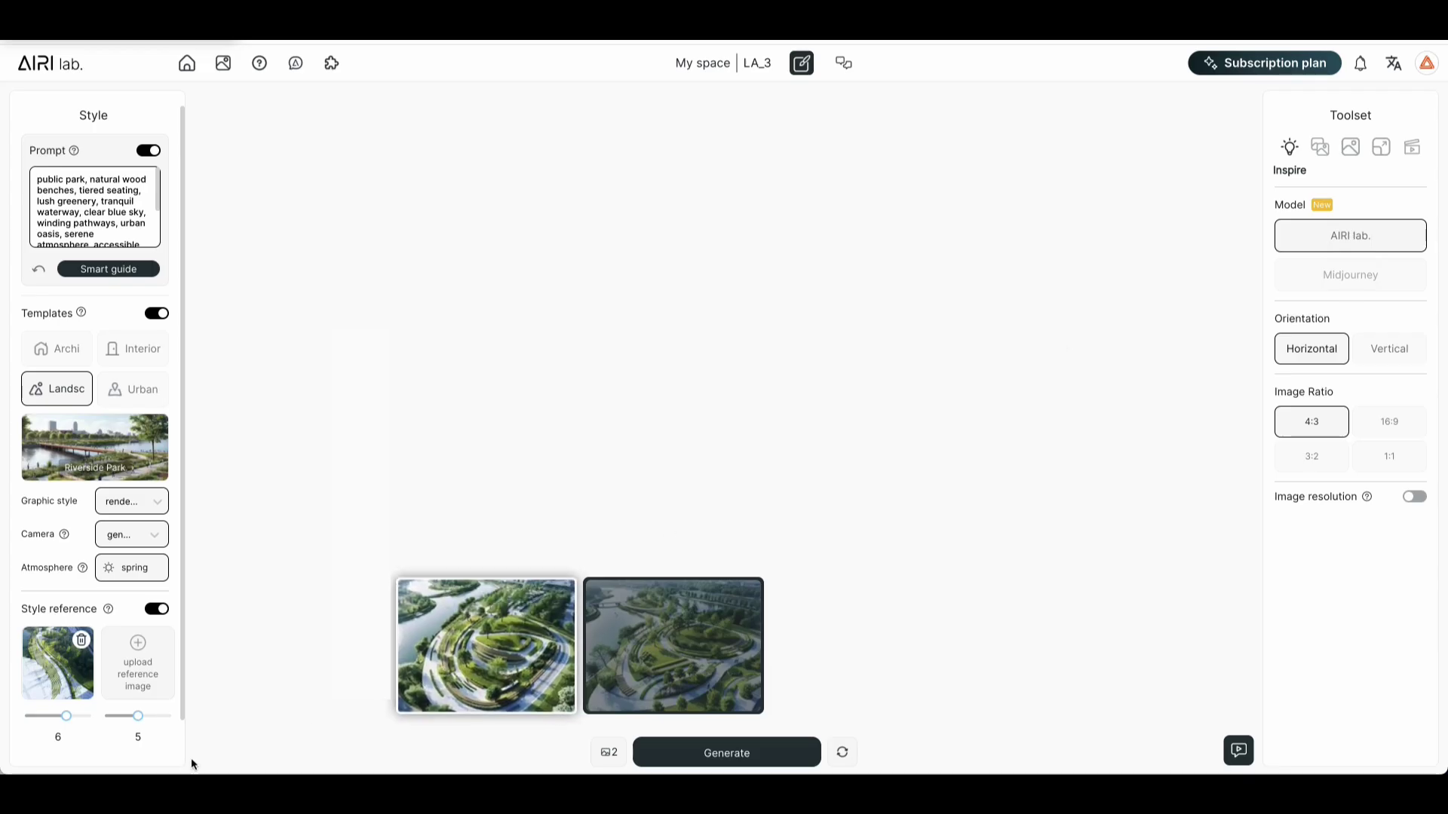
# Step: Raise style reference strength to 9, generate new renderings and enlarge one
pyautogui.moveTo(67, 723); pyautogui.dragTo(91, 716)
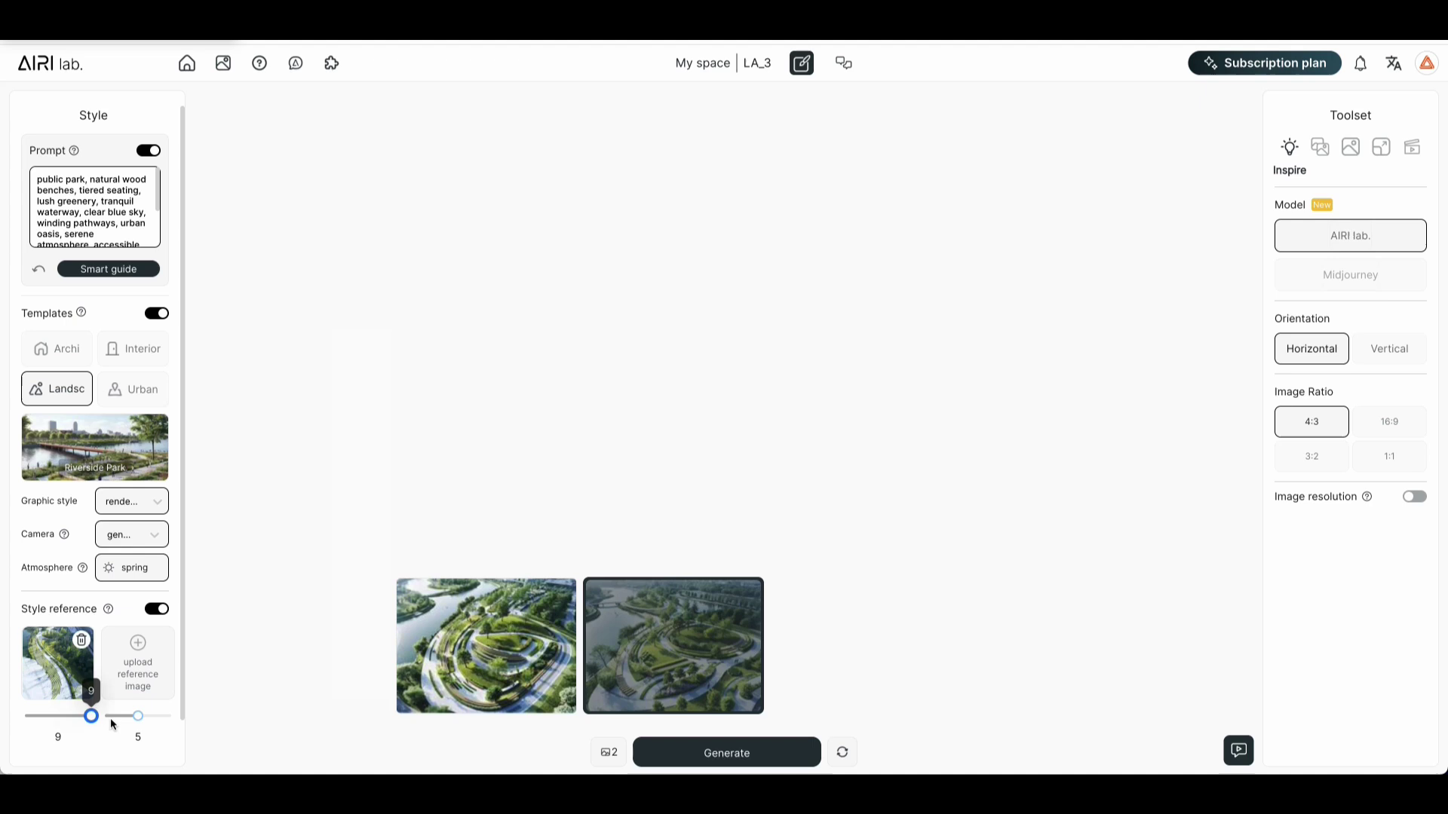
pyautogui.click(656, 752)
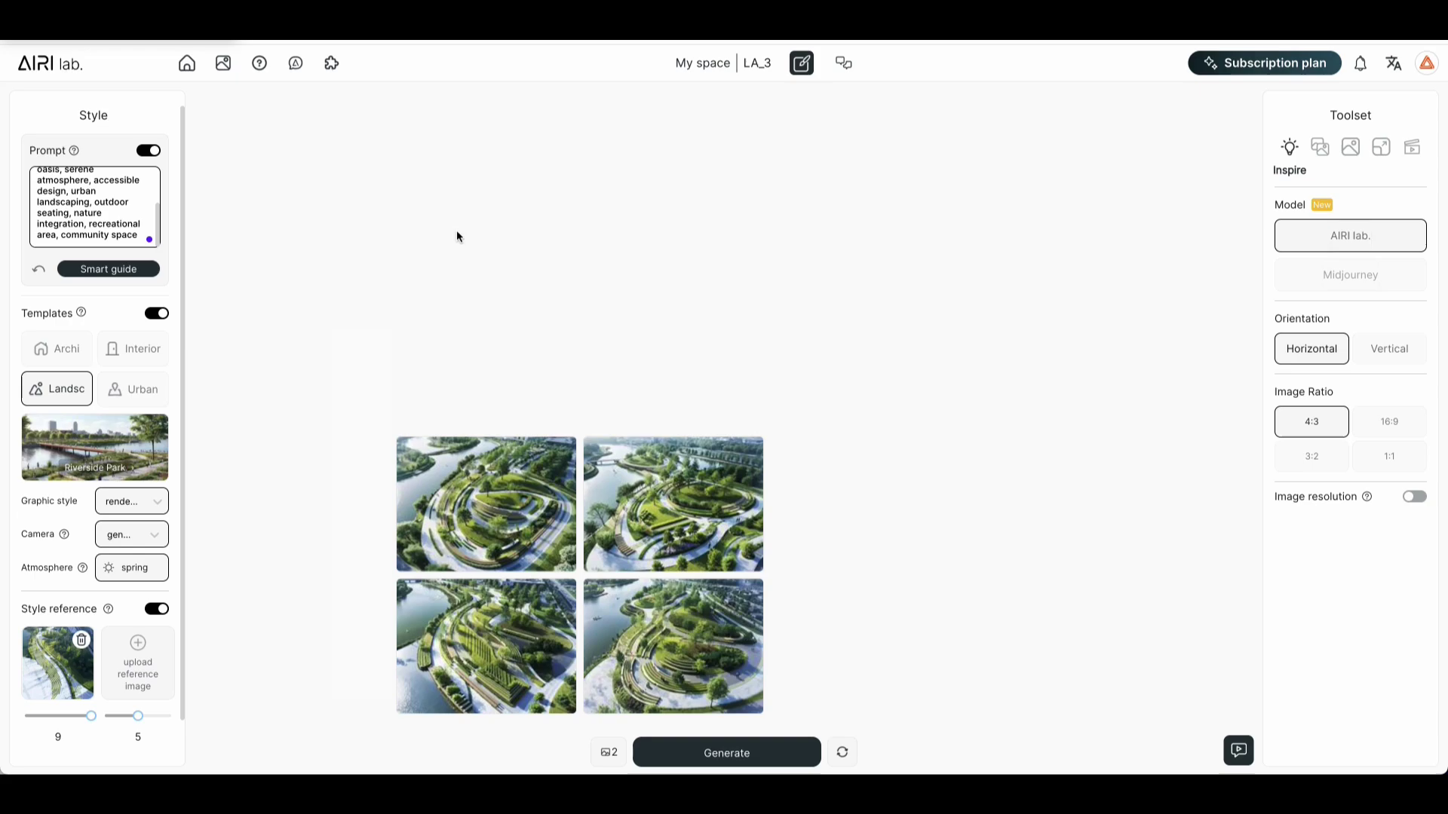
pyautogui.click(664, 633)
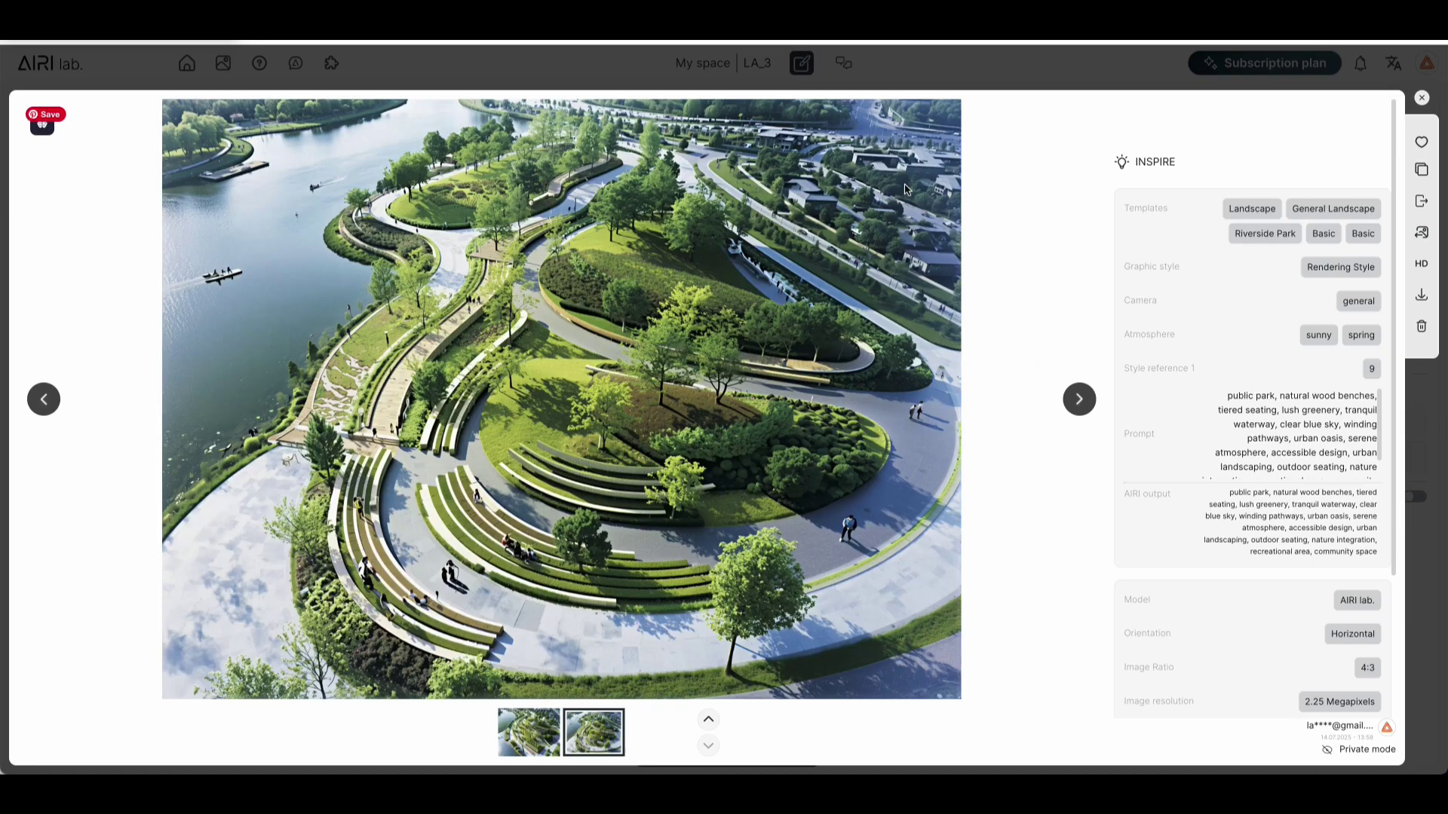
# Step: Load the bottom-right park render as the Edit base image
pyautogui.click(1067, 75)
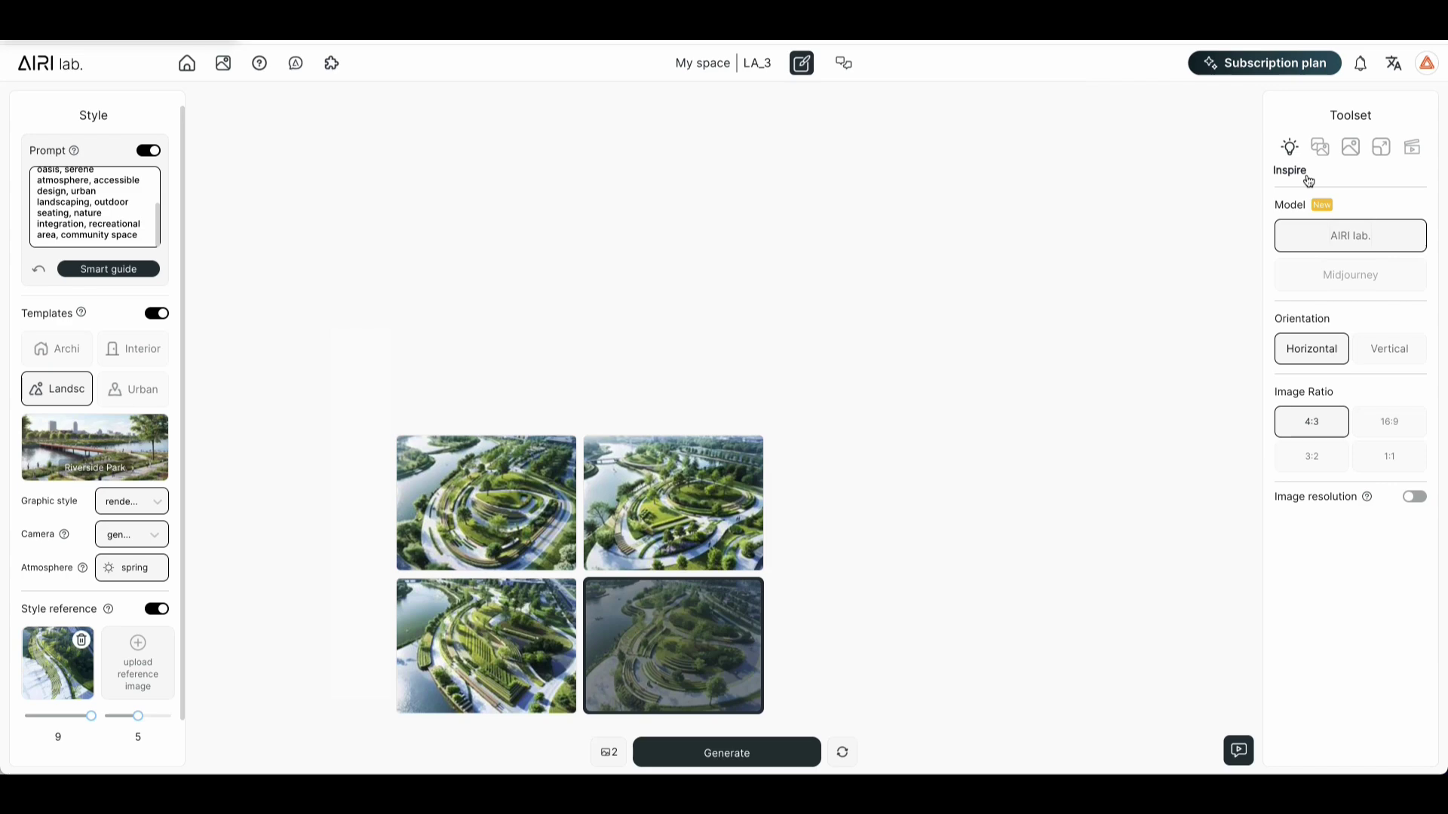
pyautogui.click(1356, 151)
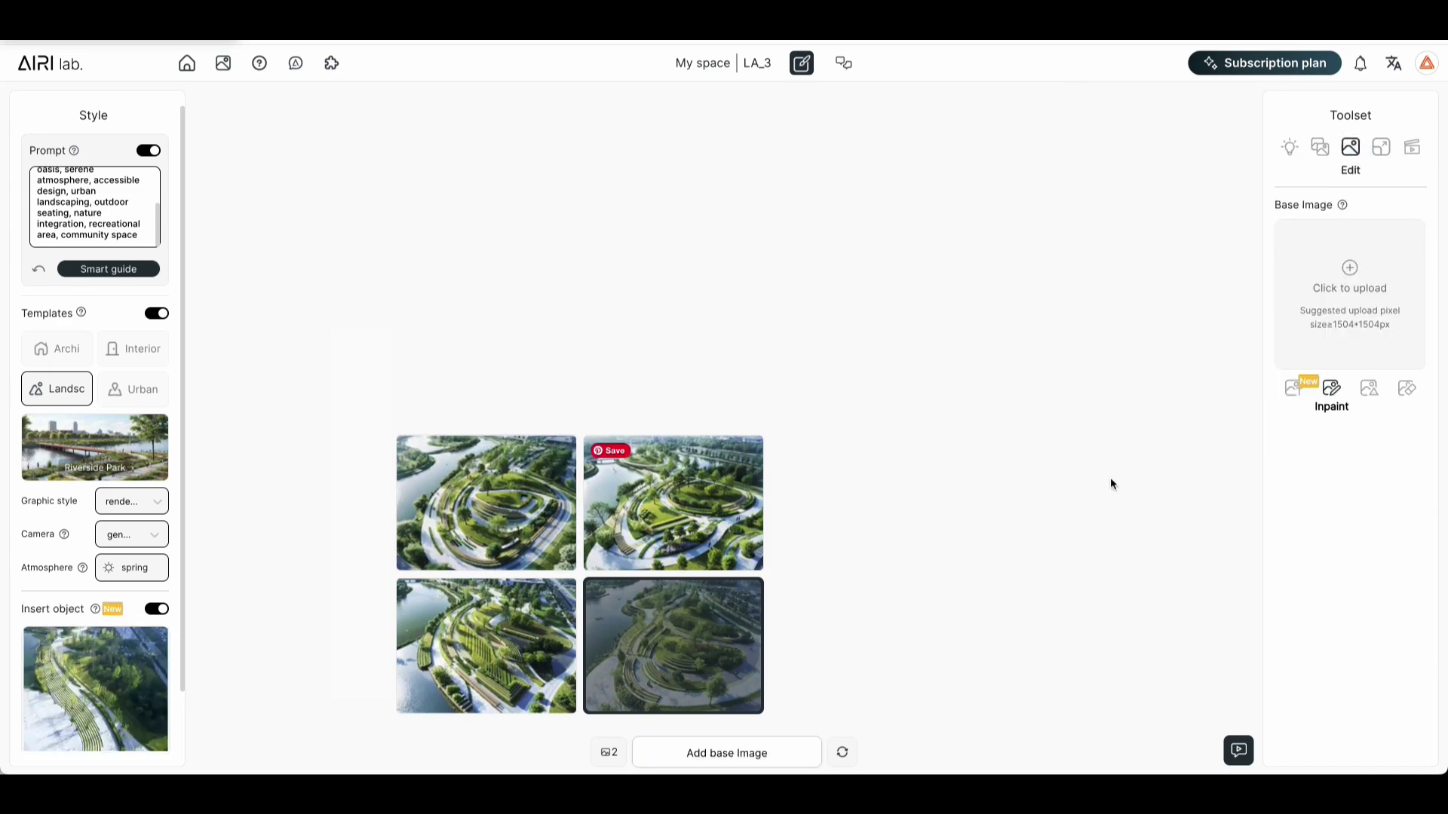
pyautogui.moveTo(639, 671); pyautogui.dragTo(1391, 249)
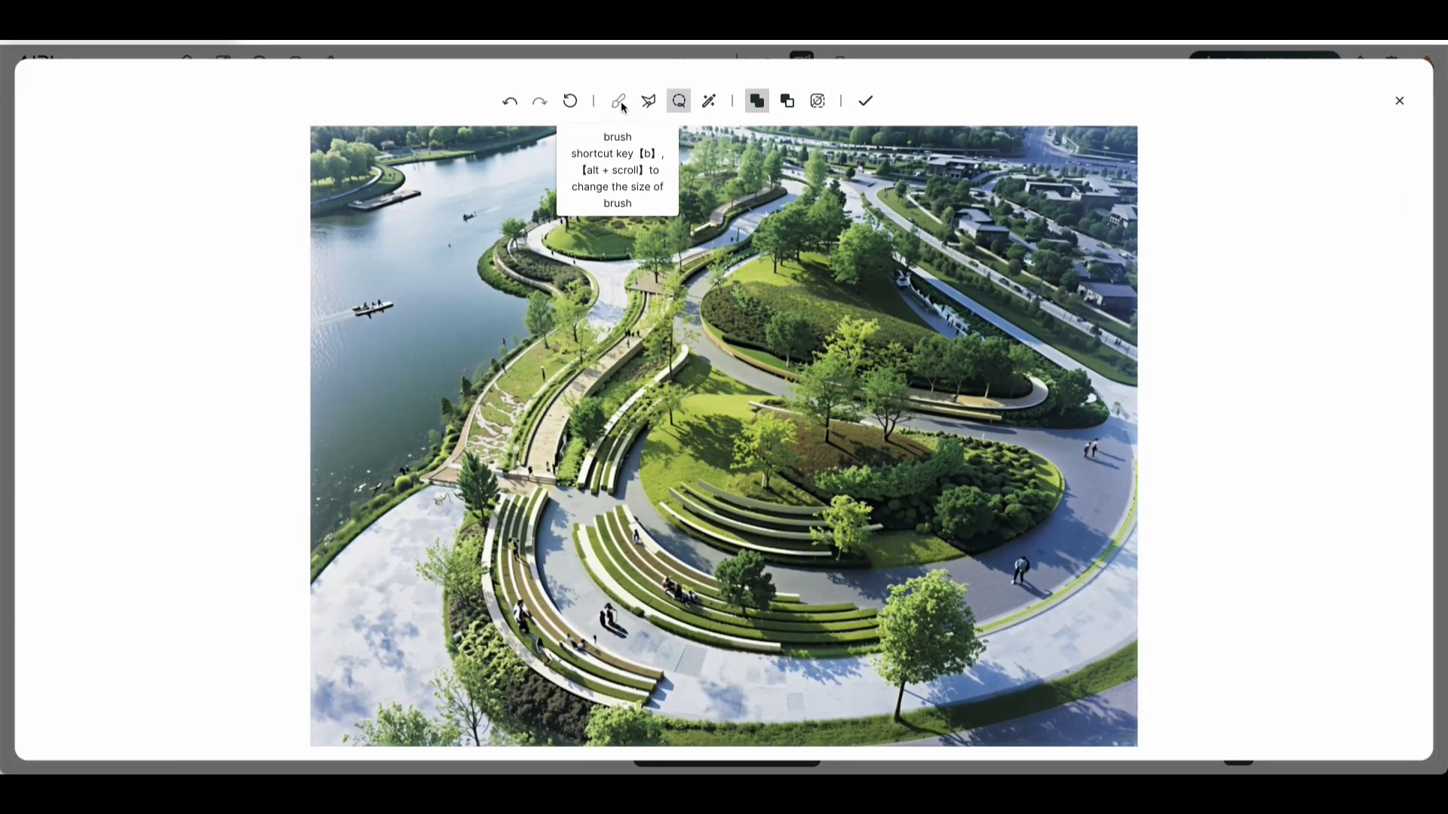
# Step: Mask the shoreline path, upper-left lawn and right-centre lawn with brush and lasso, then confirm
pyautogui.click(620, 103)
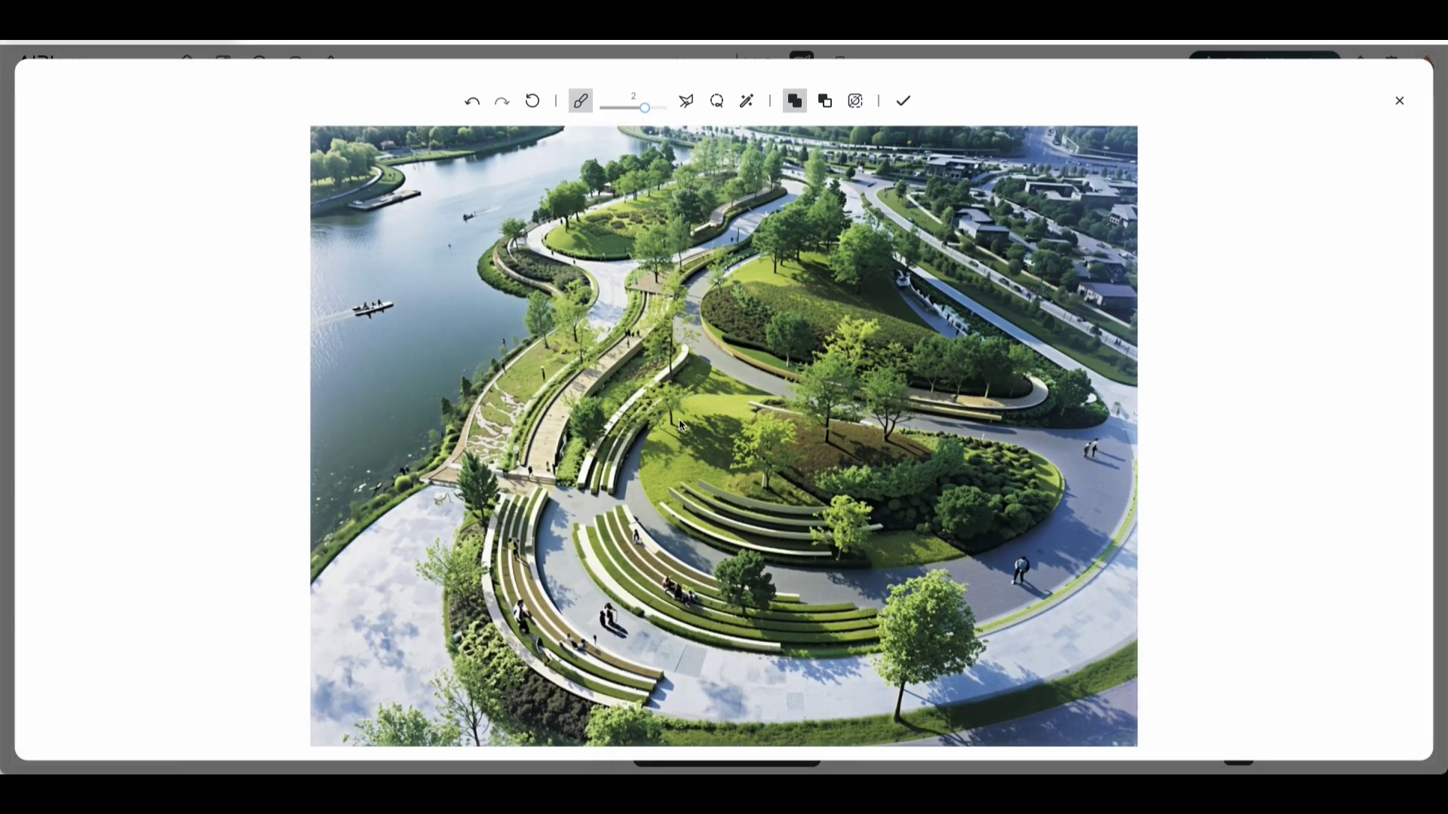
pyautogui.moveTo(462, 478); pyautogui.dragTo(811, 170)
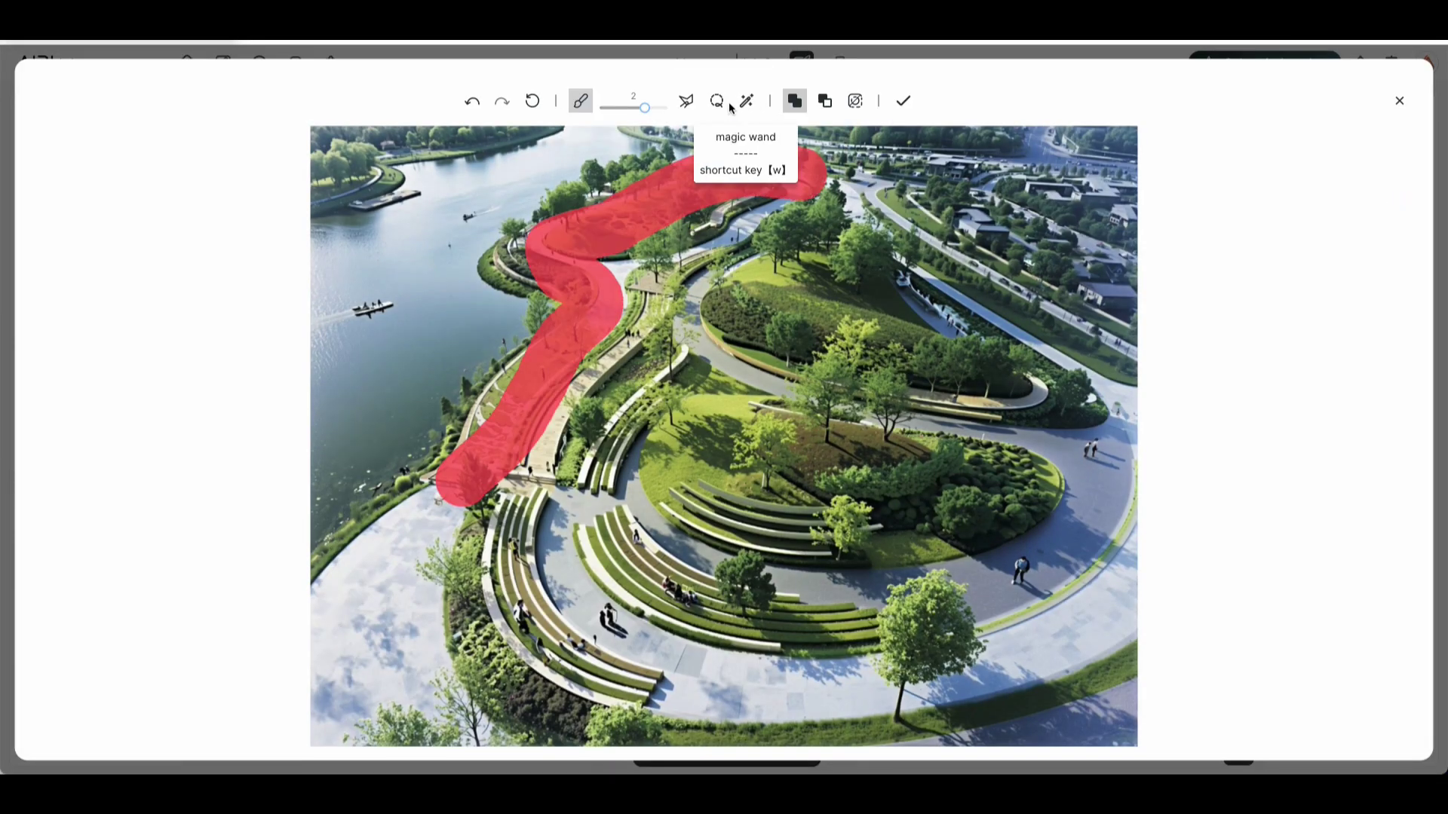
pyautogui.moveTo(527, 233); pyautogui.dragTo(502, 479)
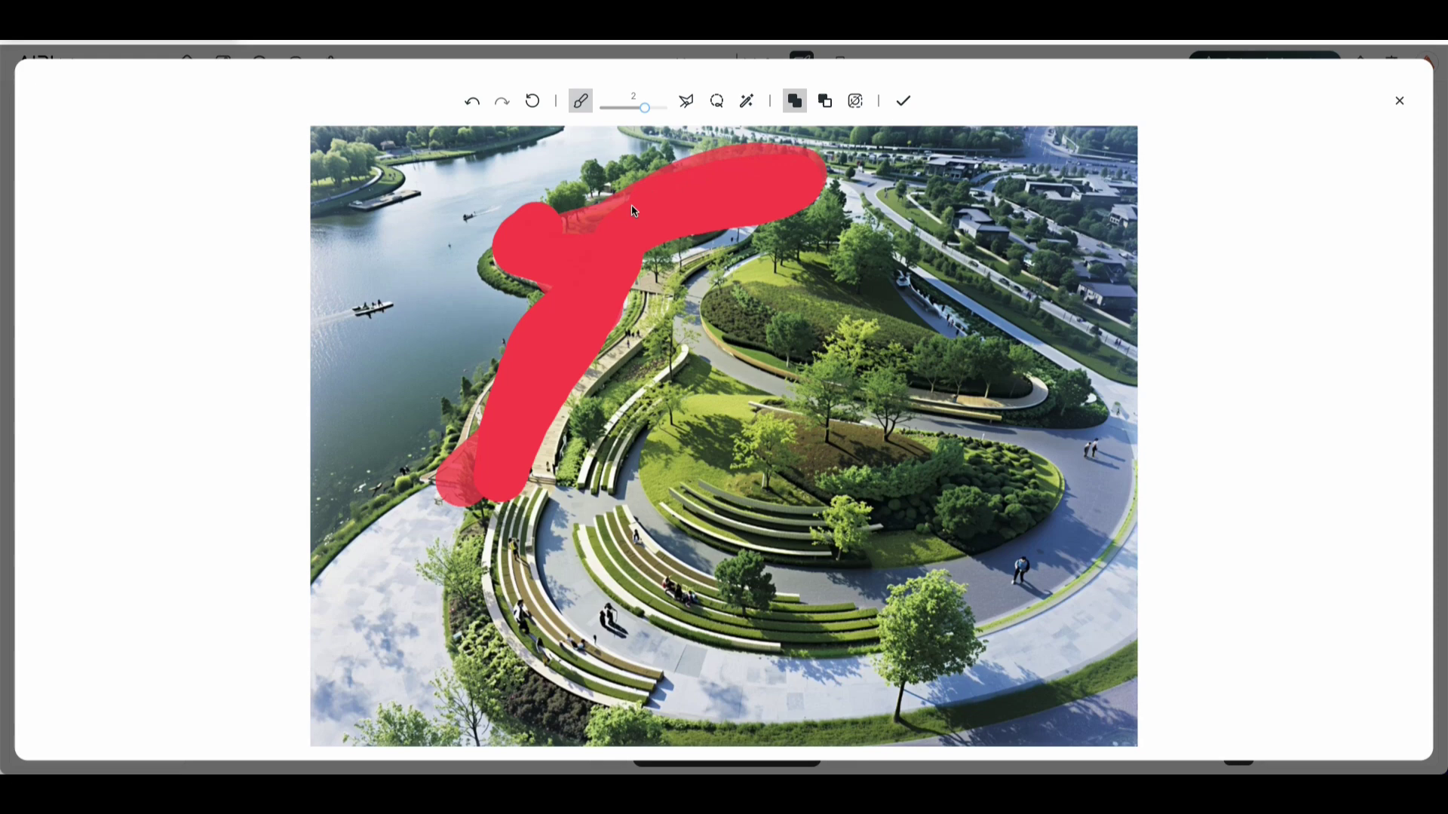
pyautogui.click(716, 100)
pyautogui.moveTo(785, 256)
pyautogui.mouseDown()
pyautogui.moveTo(812, 396)
pyautogui.moveTo(720, 352)
pyautogui.mouseUp()
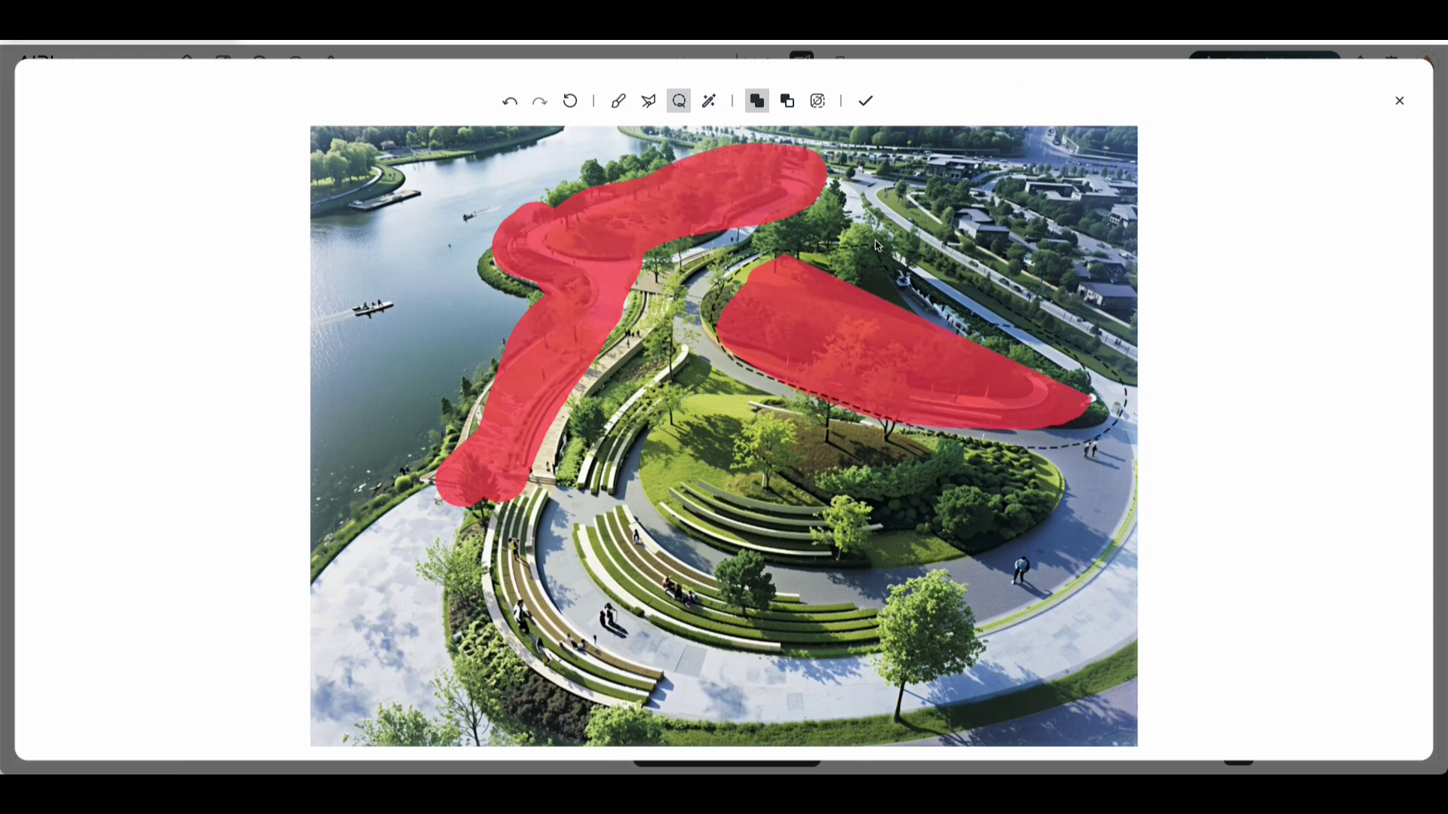
pyautogui.click(865, 100)
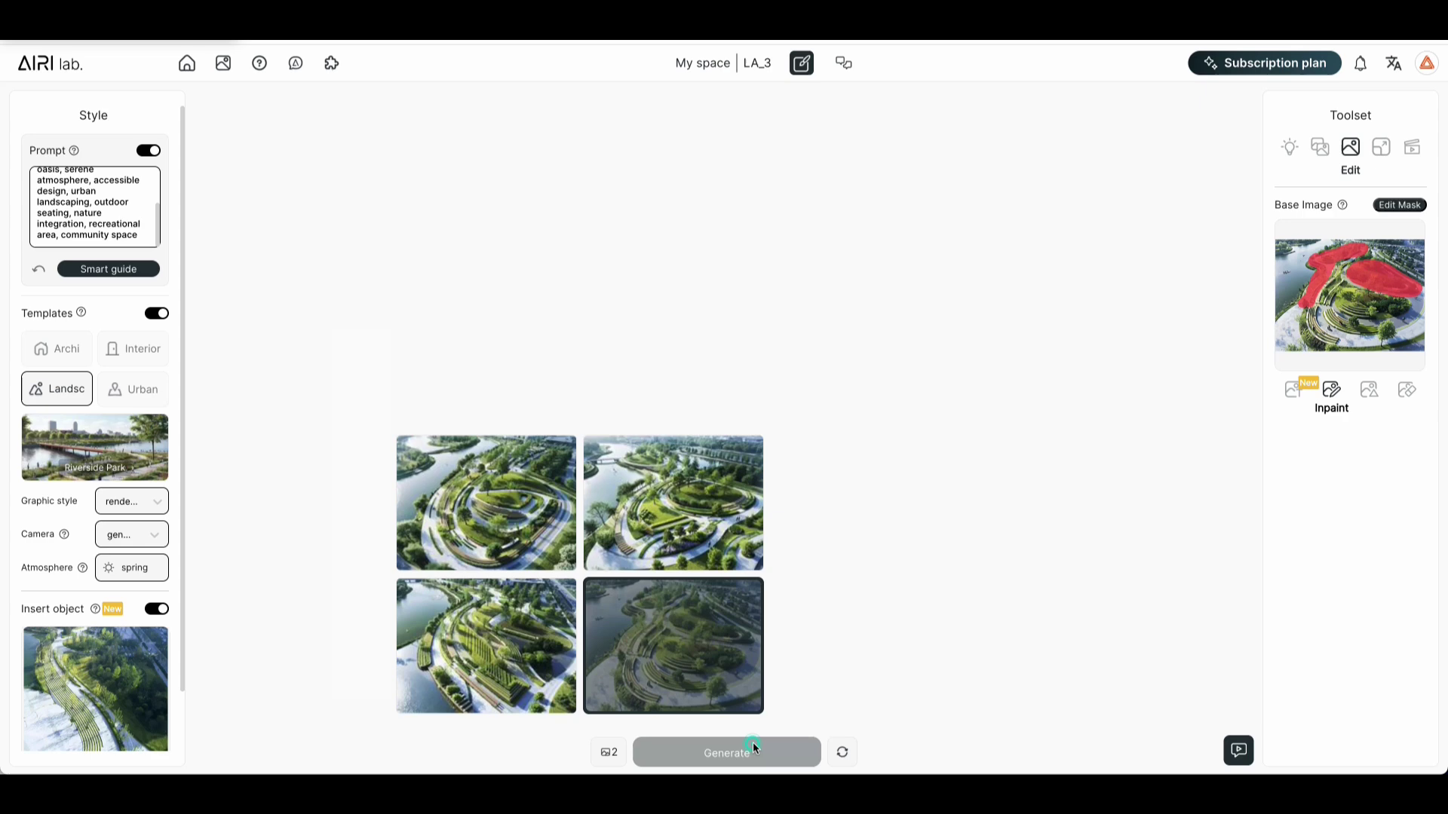
# Step: Generate two inpainted park versions and compare them in the enlarged viewer
pyautogui.click(752, 743)
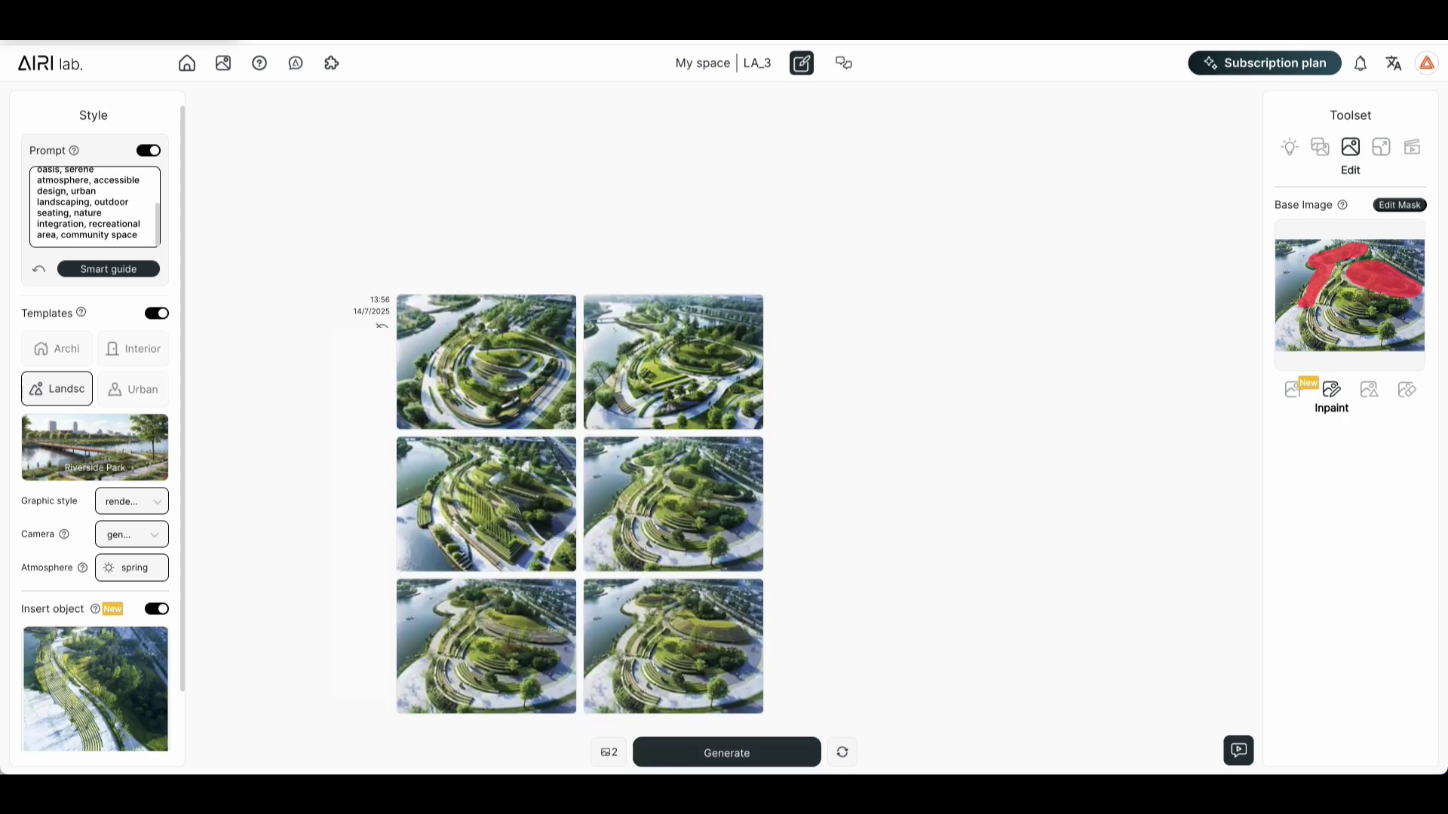
pyautogui.click(507, 643)
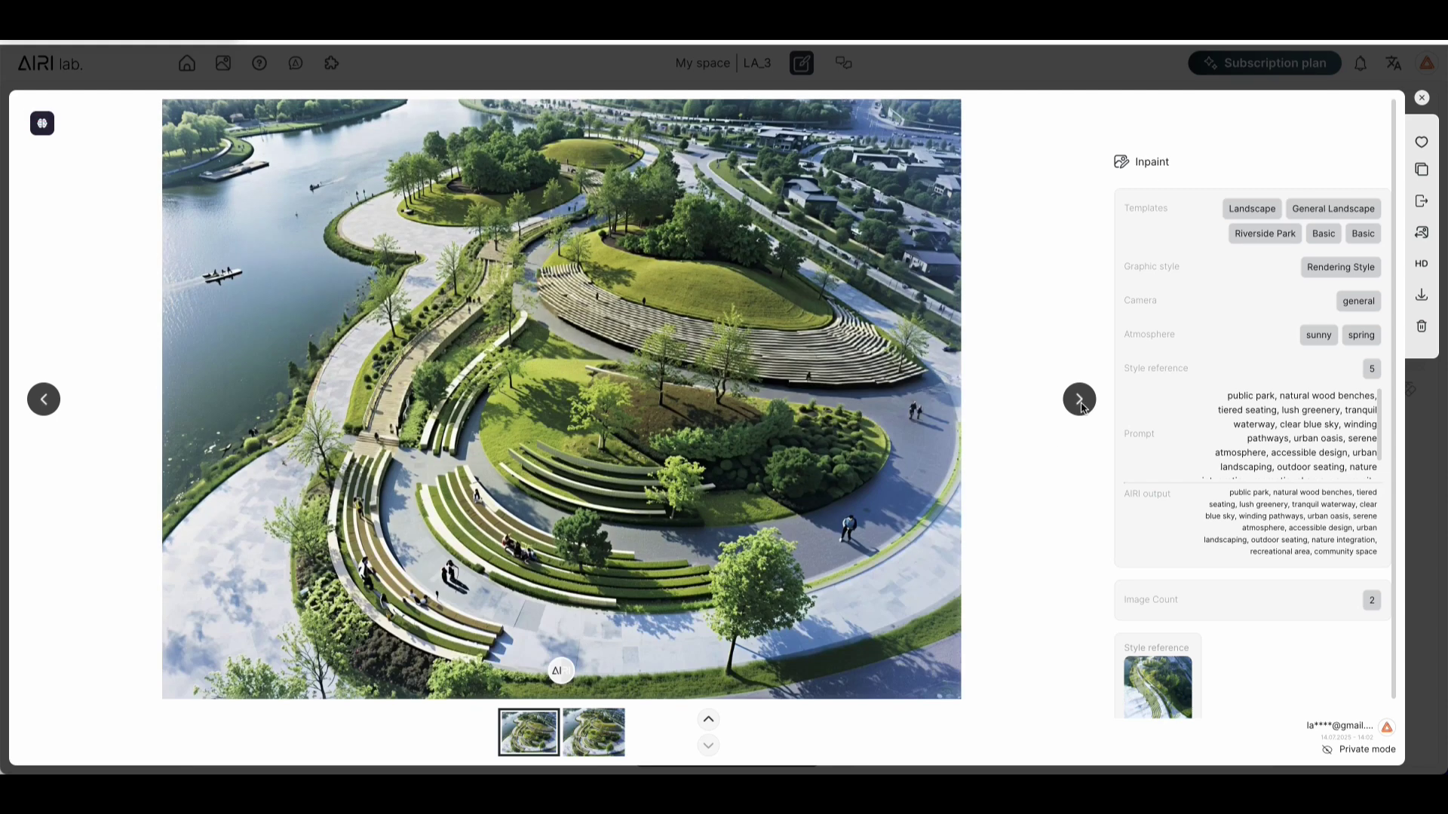
pyautogui.click(1083, 402)
pyautogui.click(58, 394)
pyautogui.click(1078, 399)
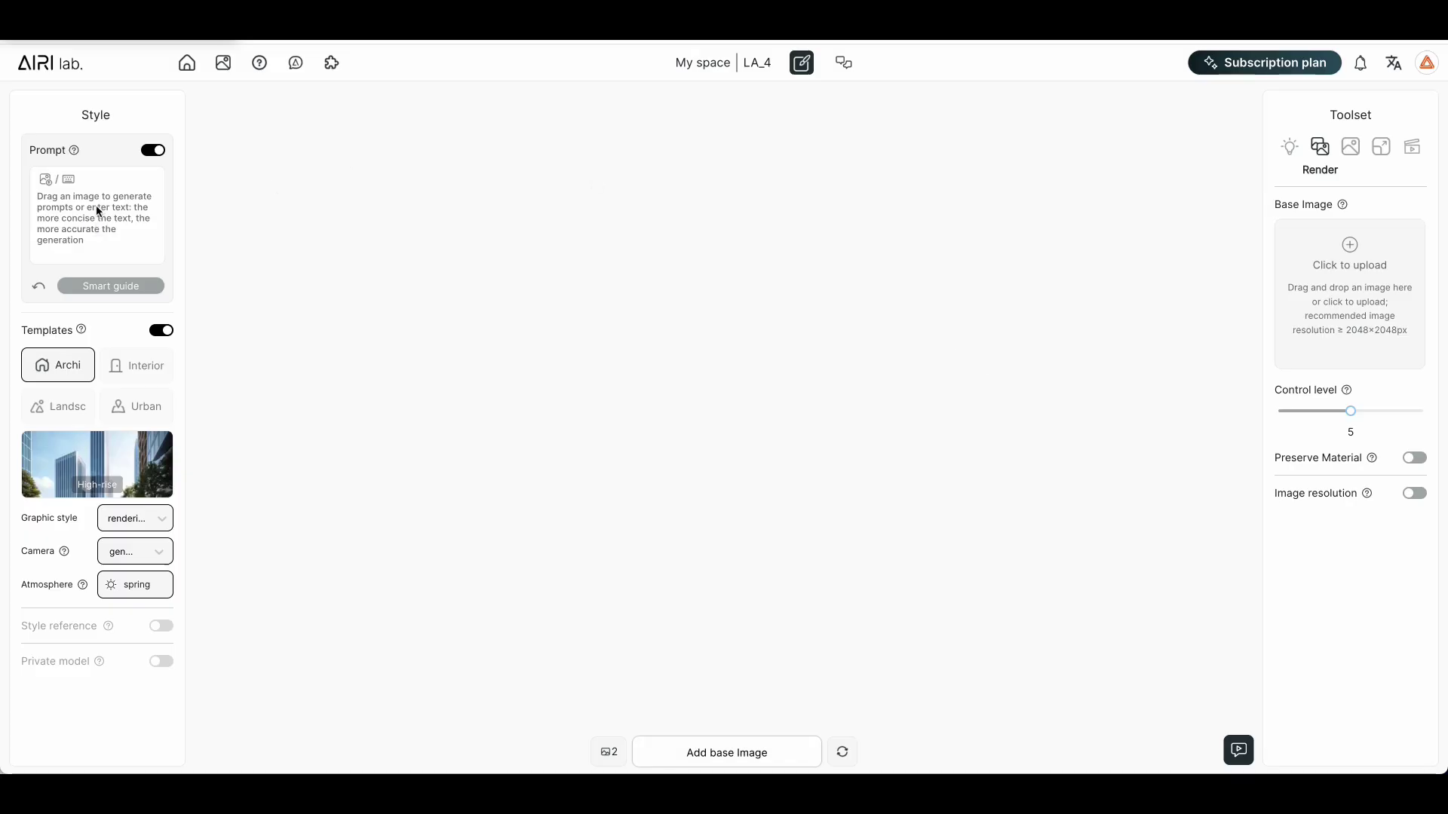
# Step: Enter 'urban plaza, modern, oslo' and expand it with Smart guide into a detailed Oslo prompt
pyautogui.click(98, 211)
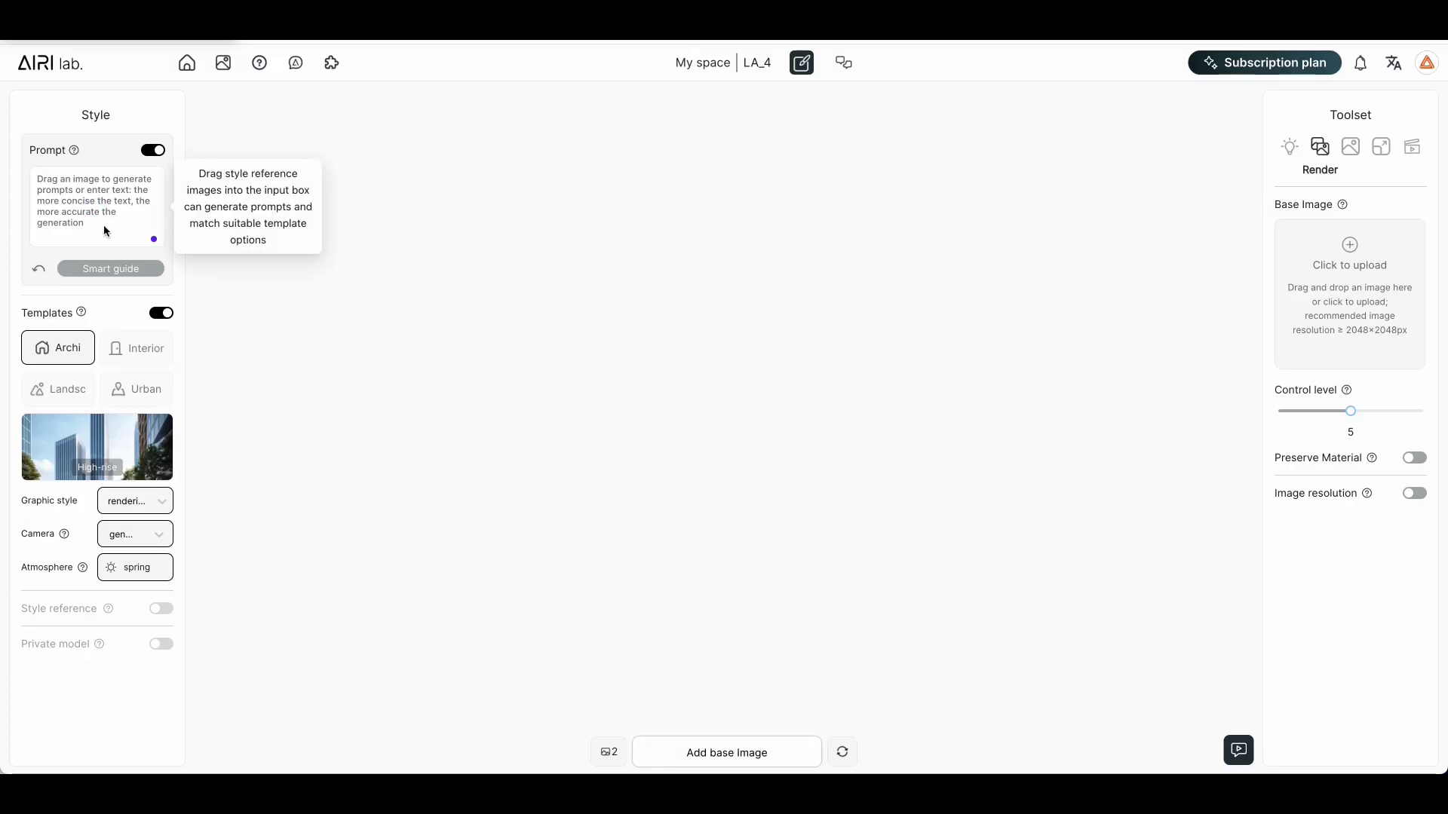
pyautogui.write('urban')
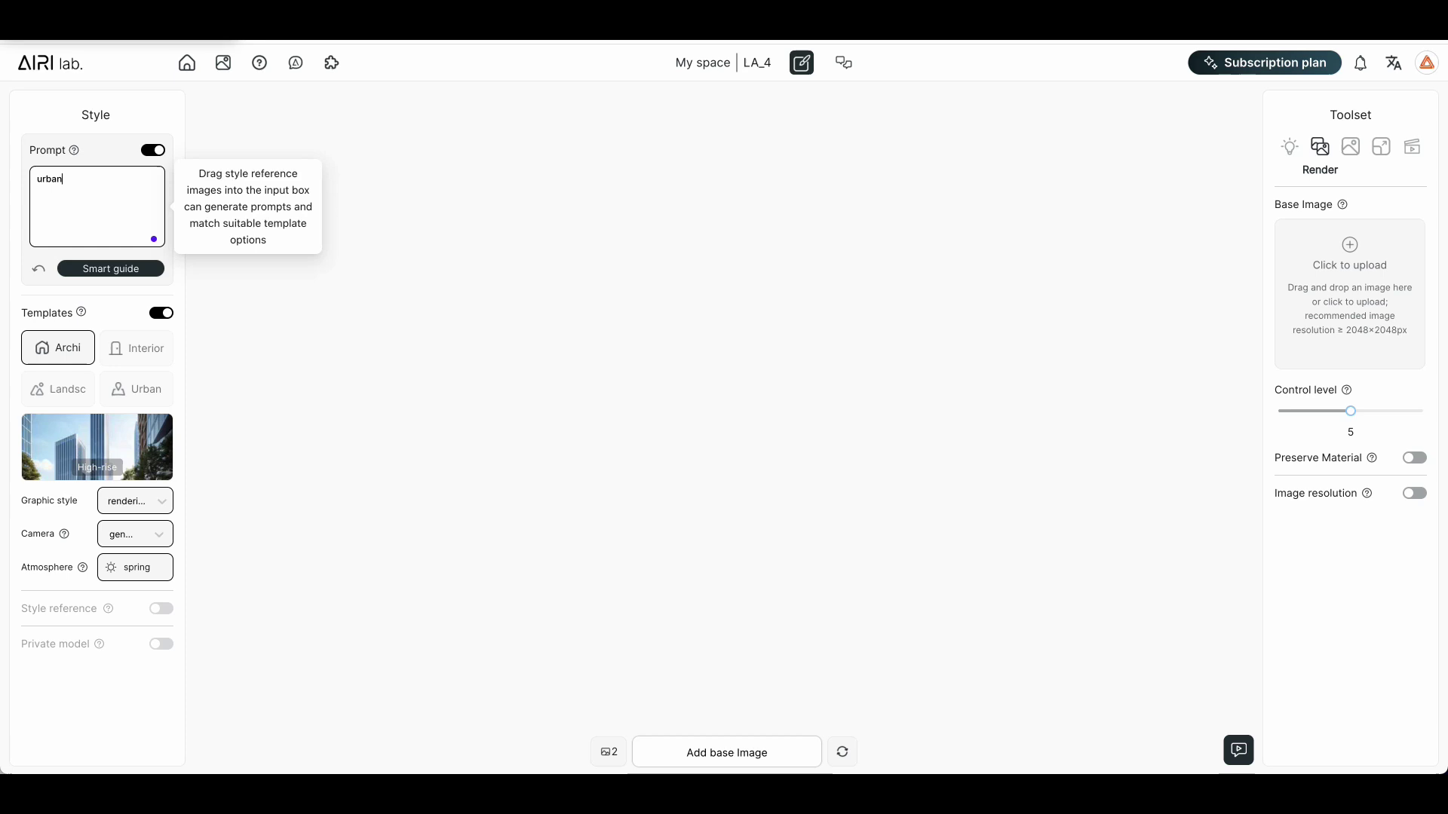
pyautogui.write(' plaza, modern, oslo')
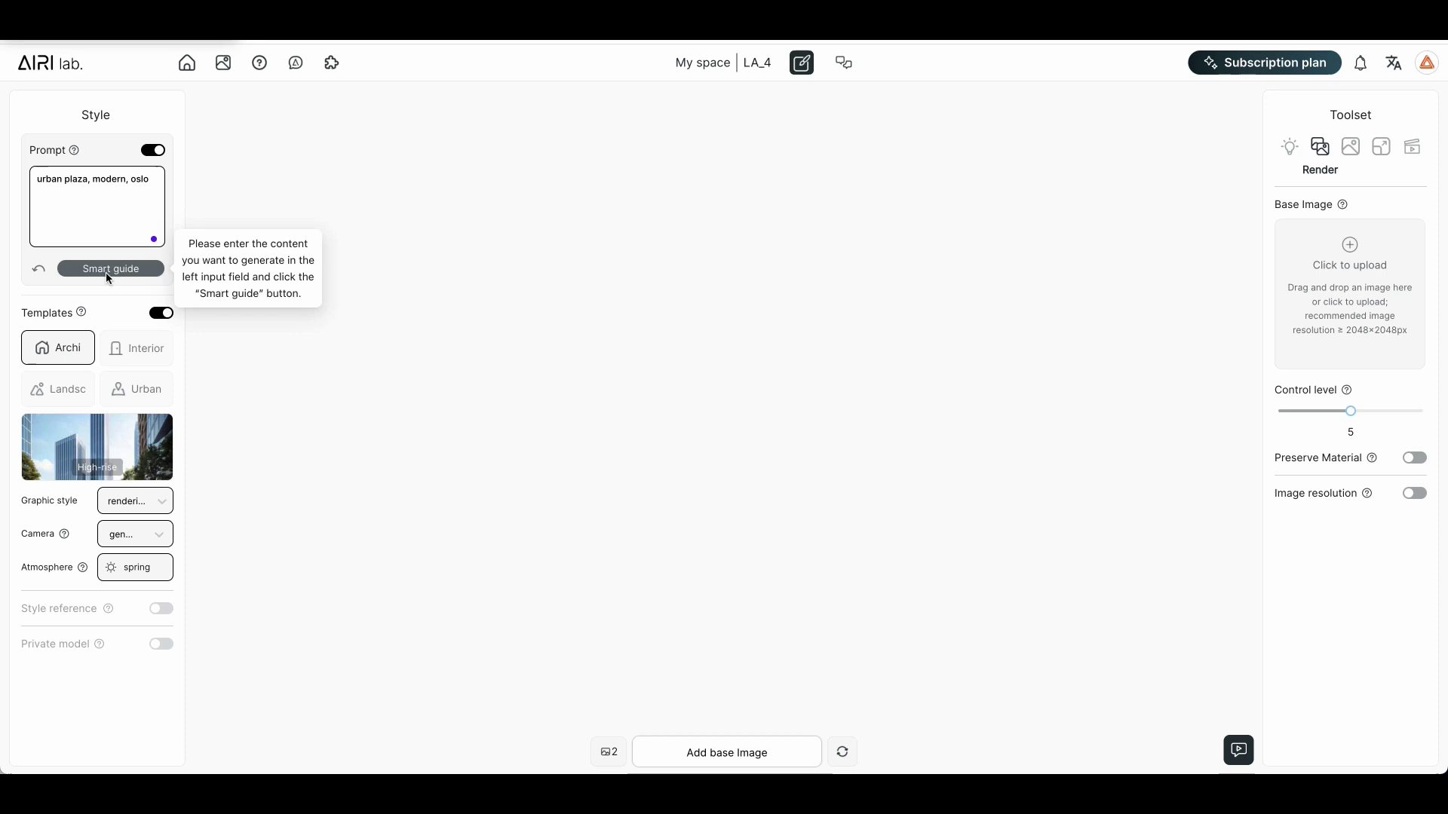
pyautogui.click(106, 272)
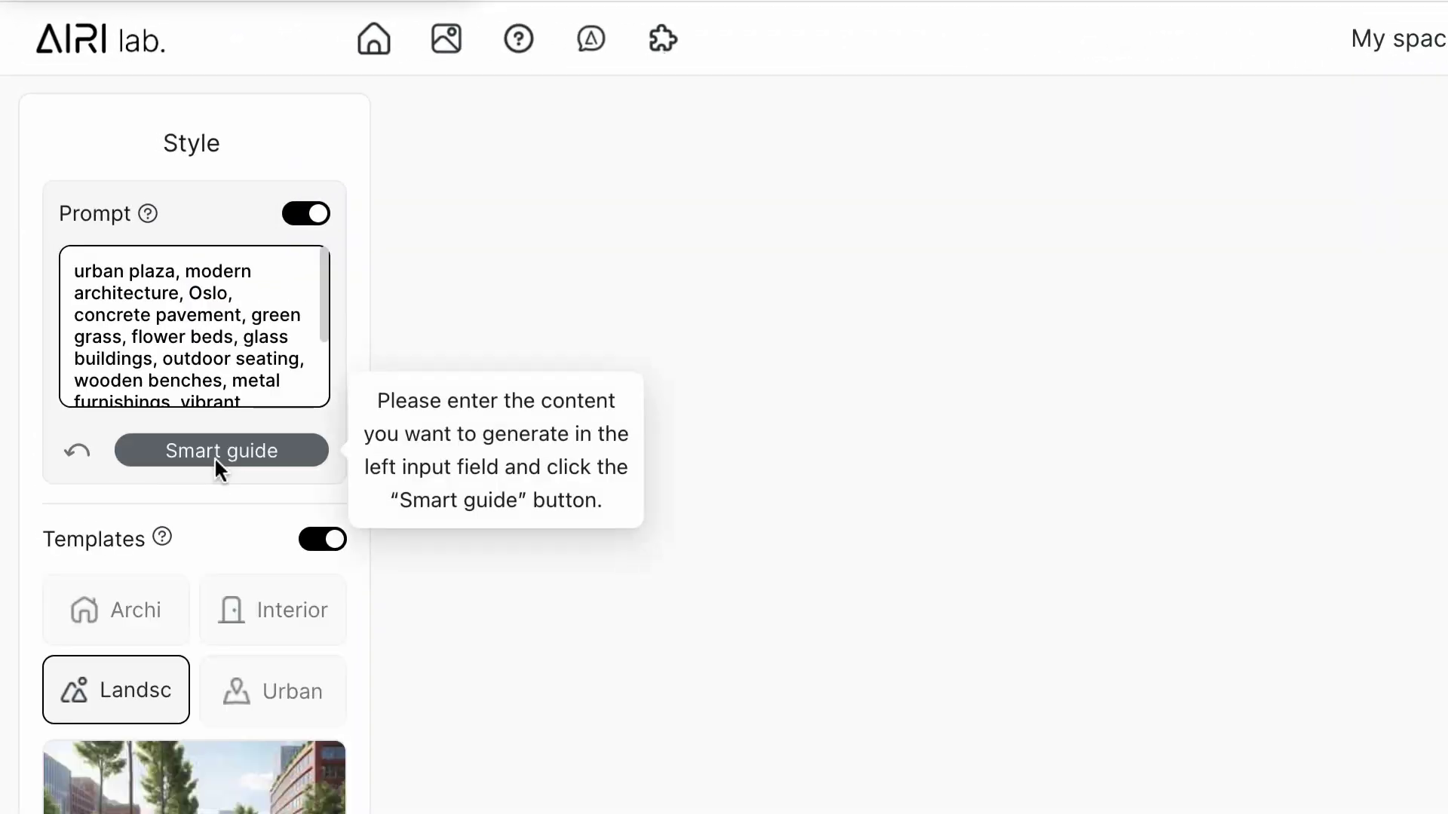
pyautogui.scroll(-1, 210, 350)
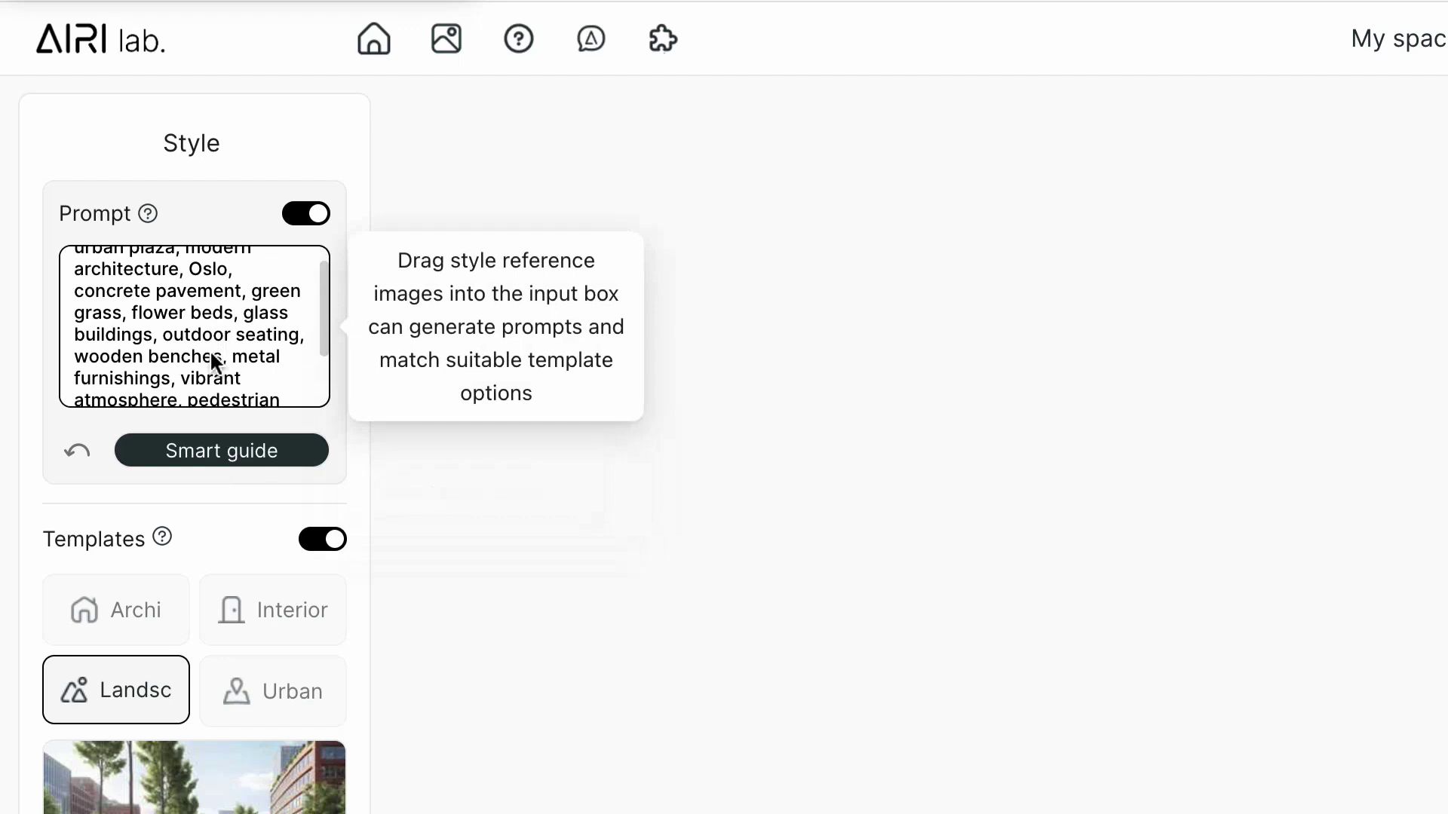
pyautogui.scroll(-1, 209, 349)
pyautogui.scroll(-1, 209, 350)
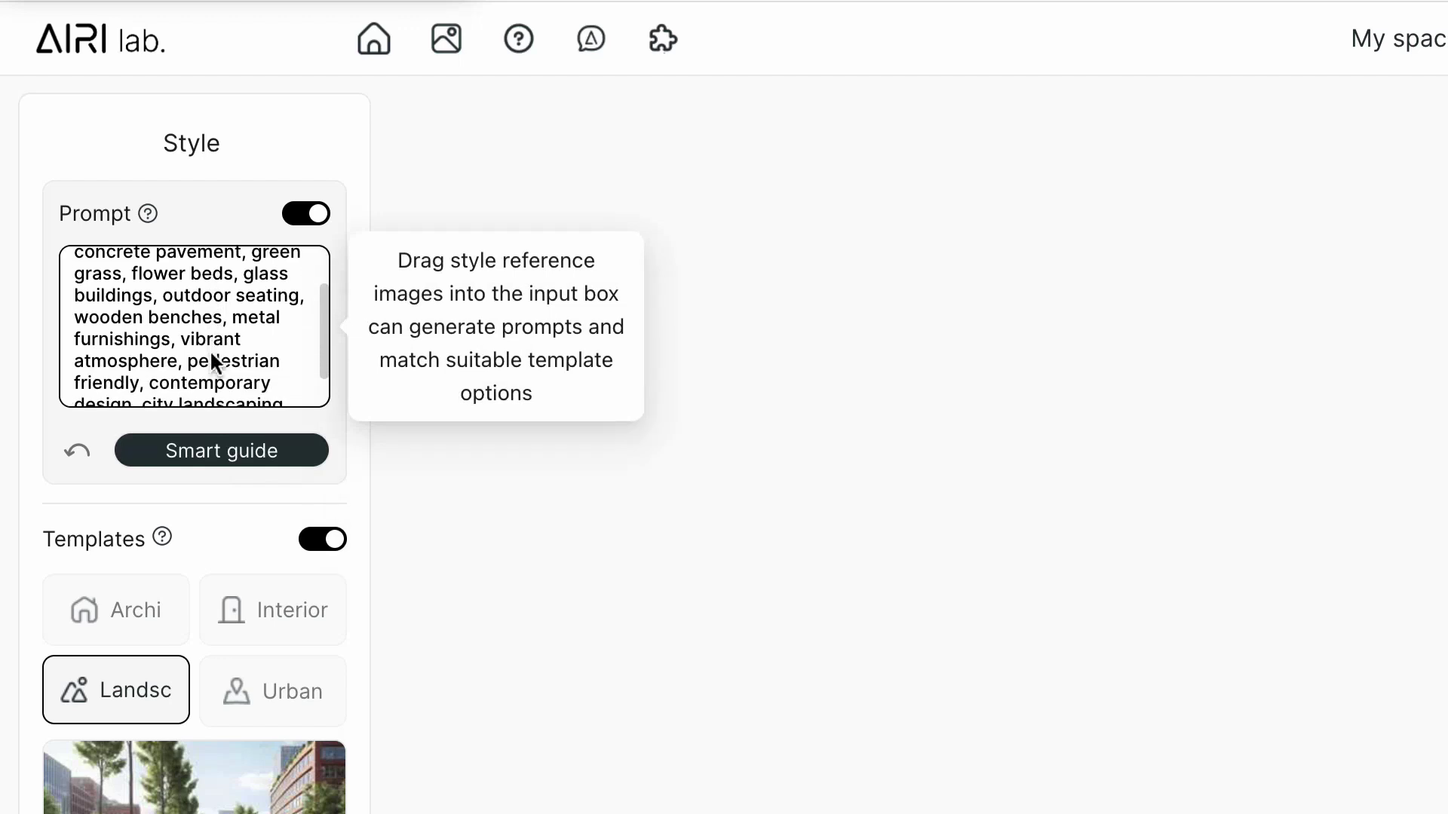
pyautogui.scroll(-2, 210, 350)
pyautogui.scroll(-1, 210, 349)
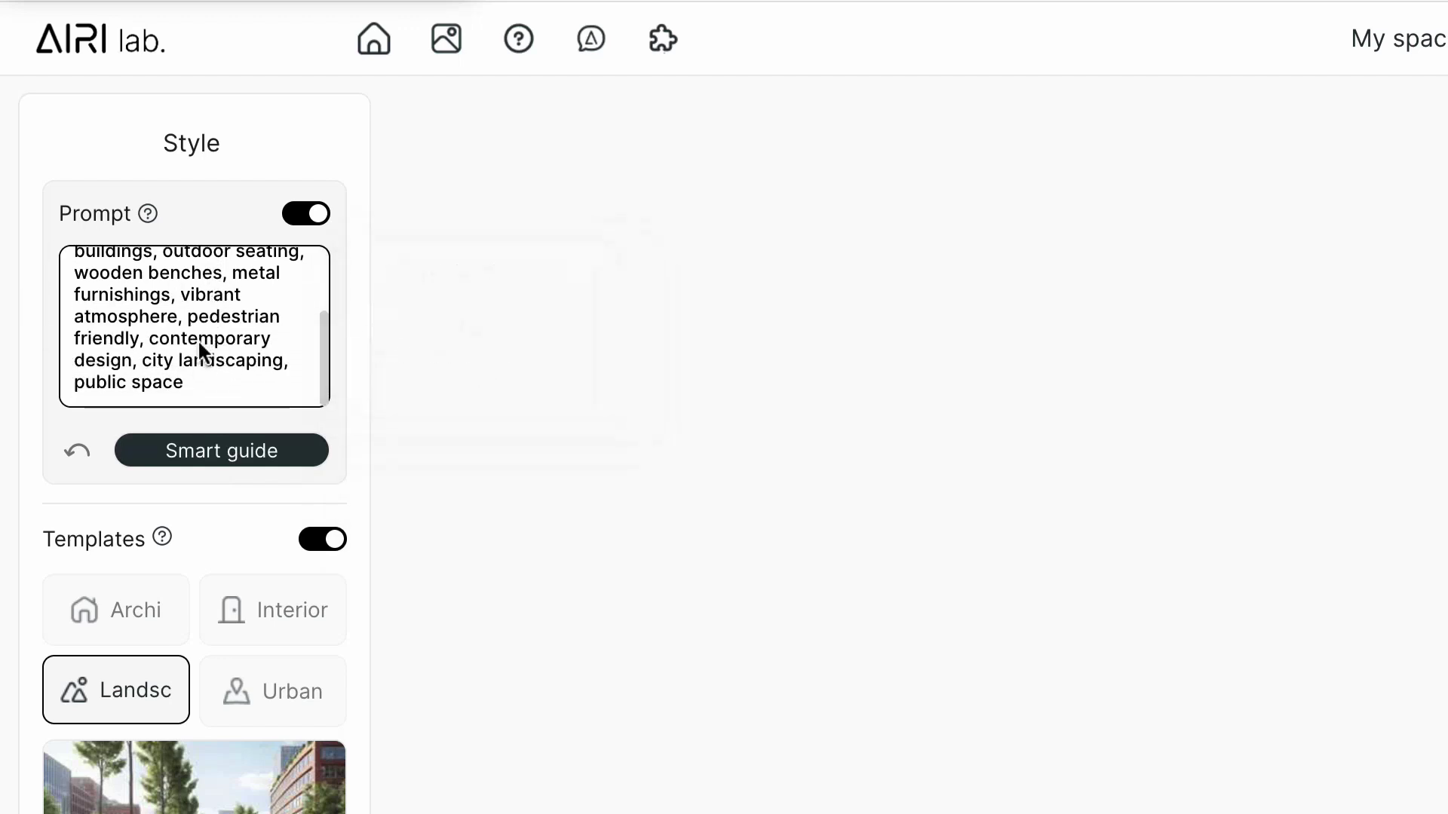
pyautogui.moveTo(193, 380); pyautogui.dragTo(76, 344)
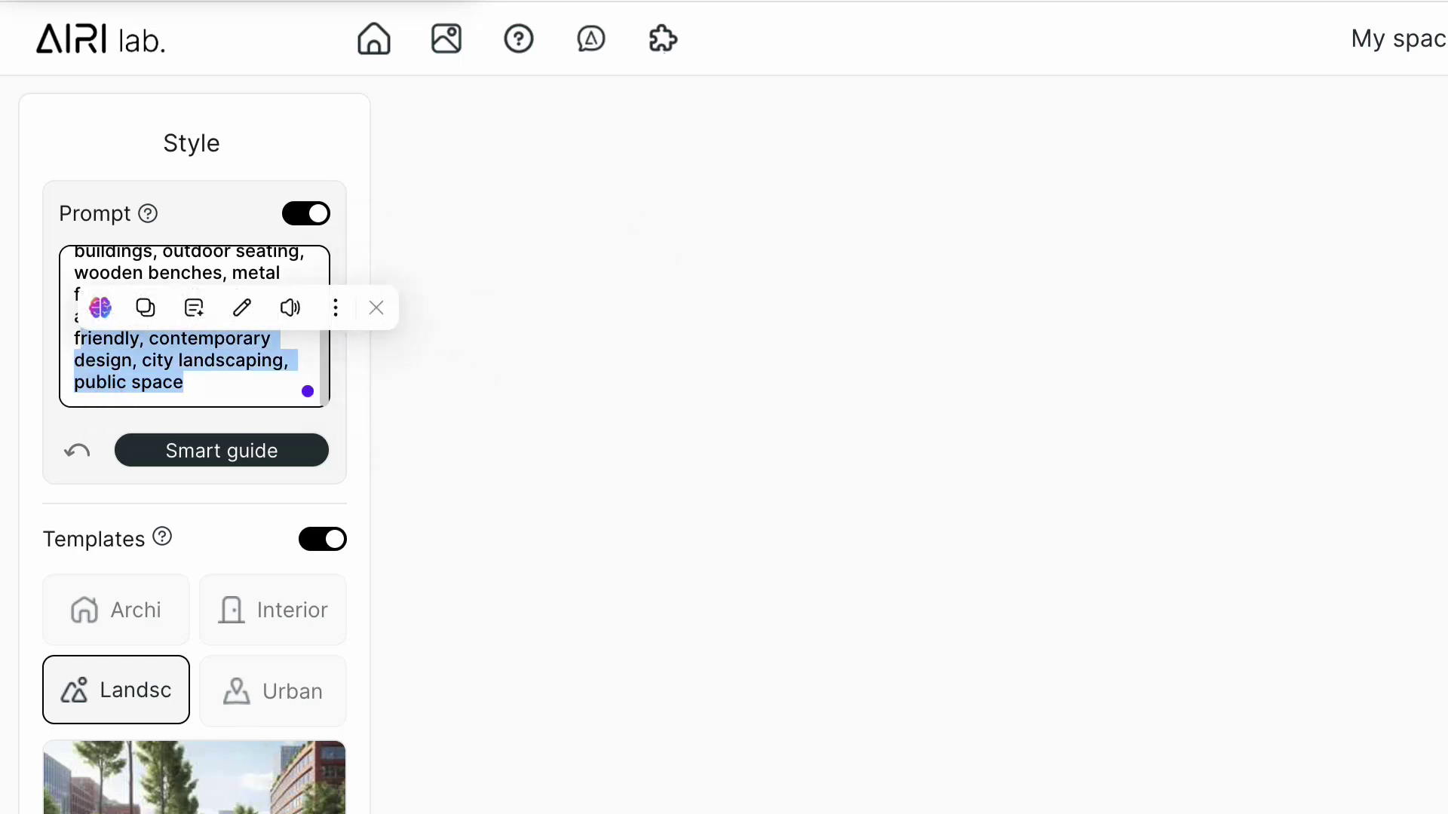
pyautogui.scroll(-2, 201, 327)
pyautogui.scroll(-4, 201, 327)
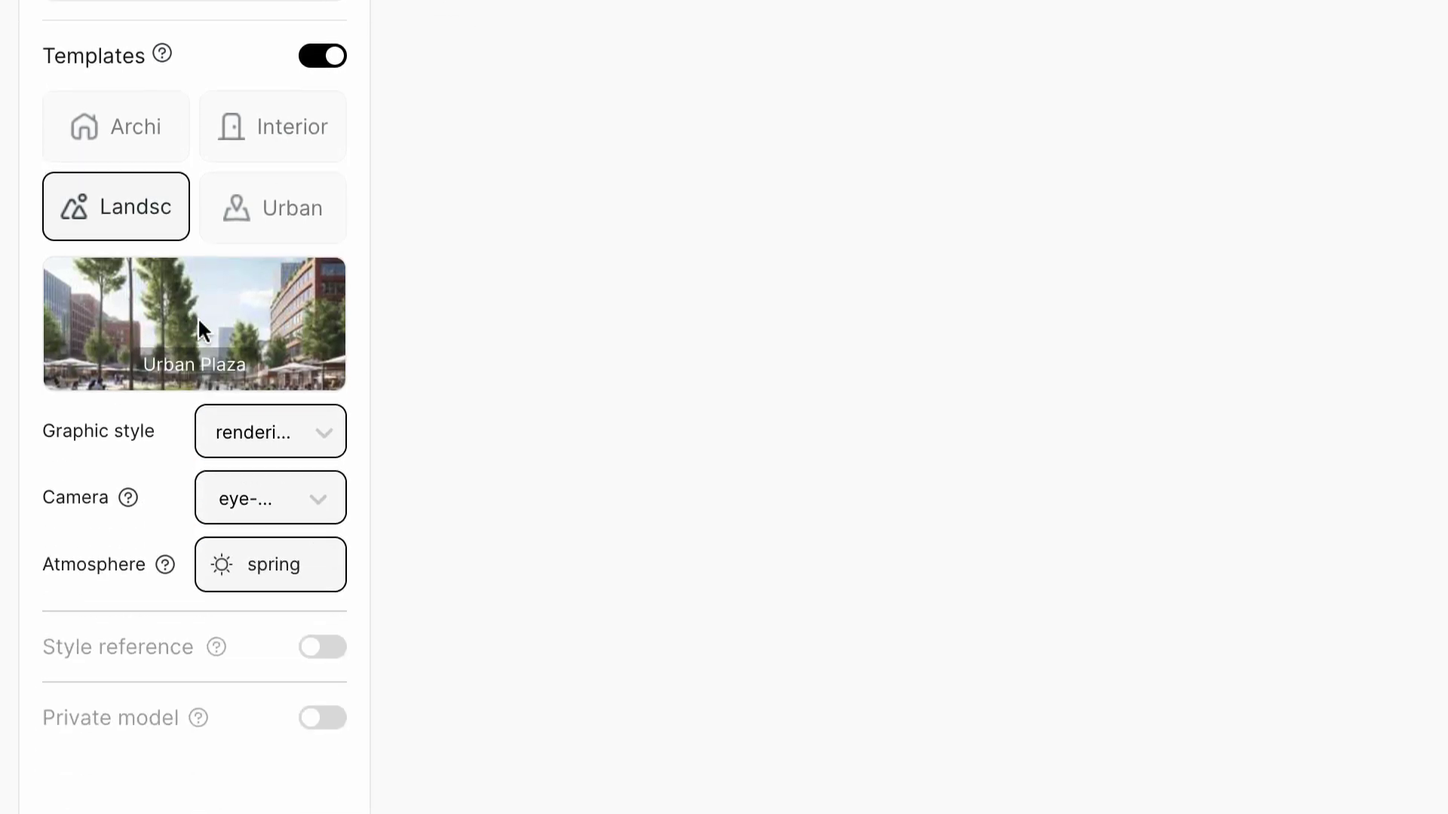
# Step: Check graphic styles, keep the eye-level camera angle, and review atmosphere choices
pyautogui.click(256, 414)
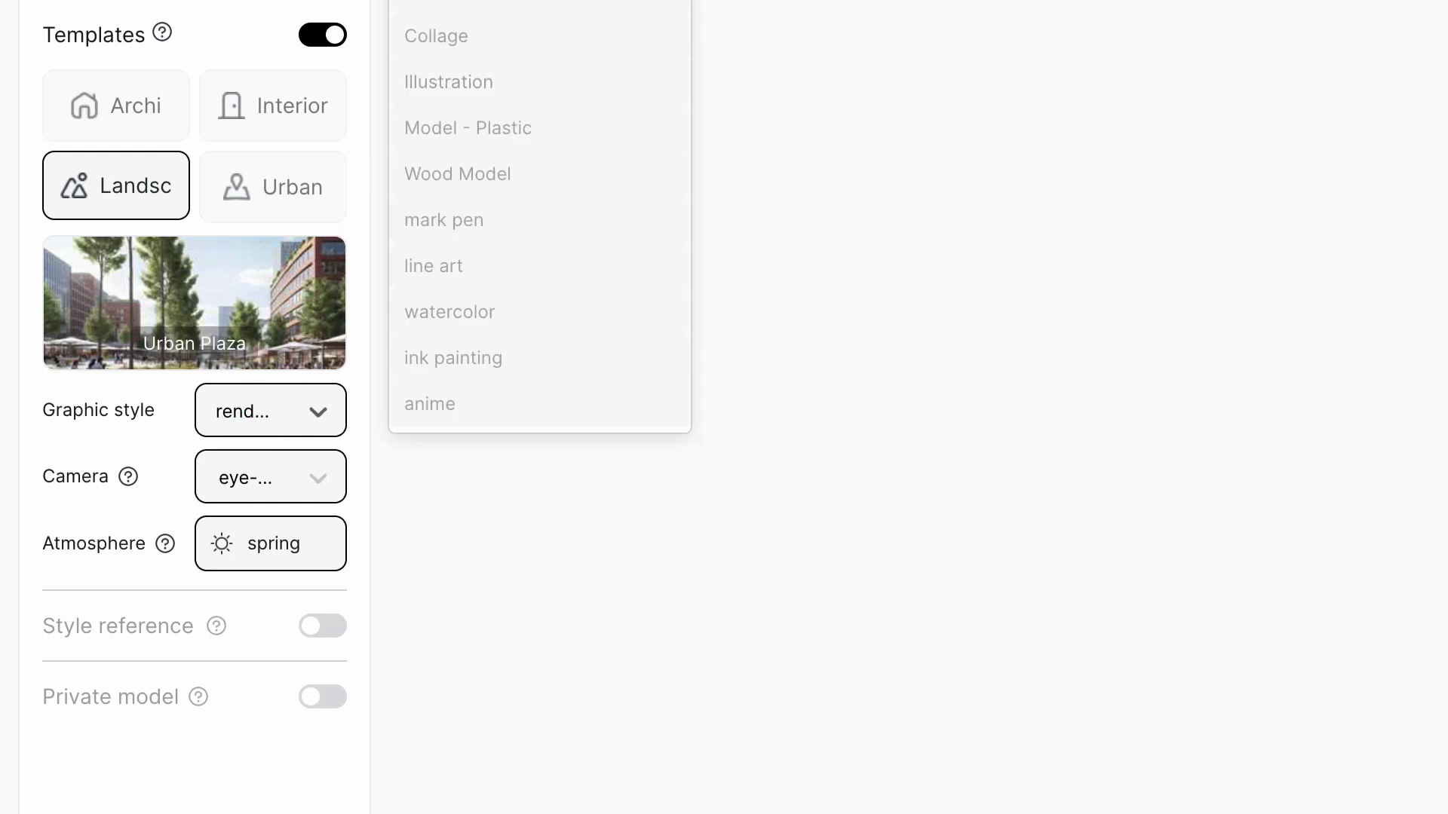
pyautogui.click(300, 494)
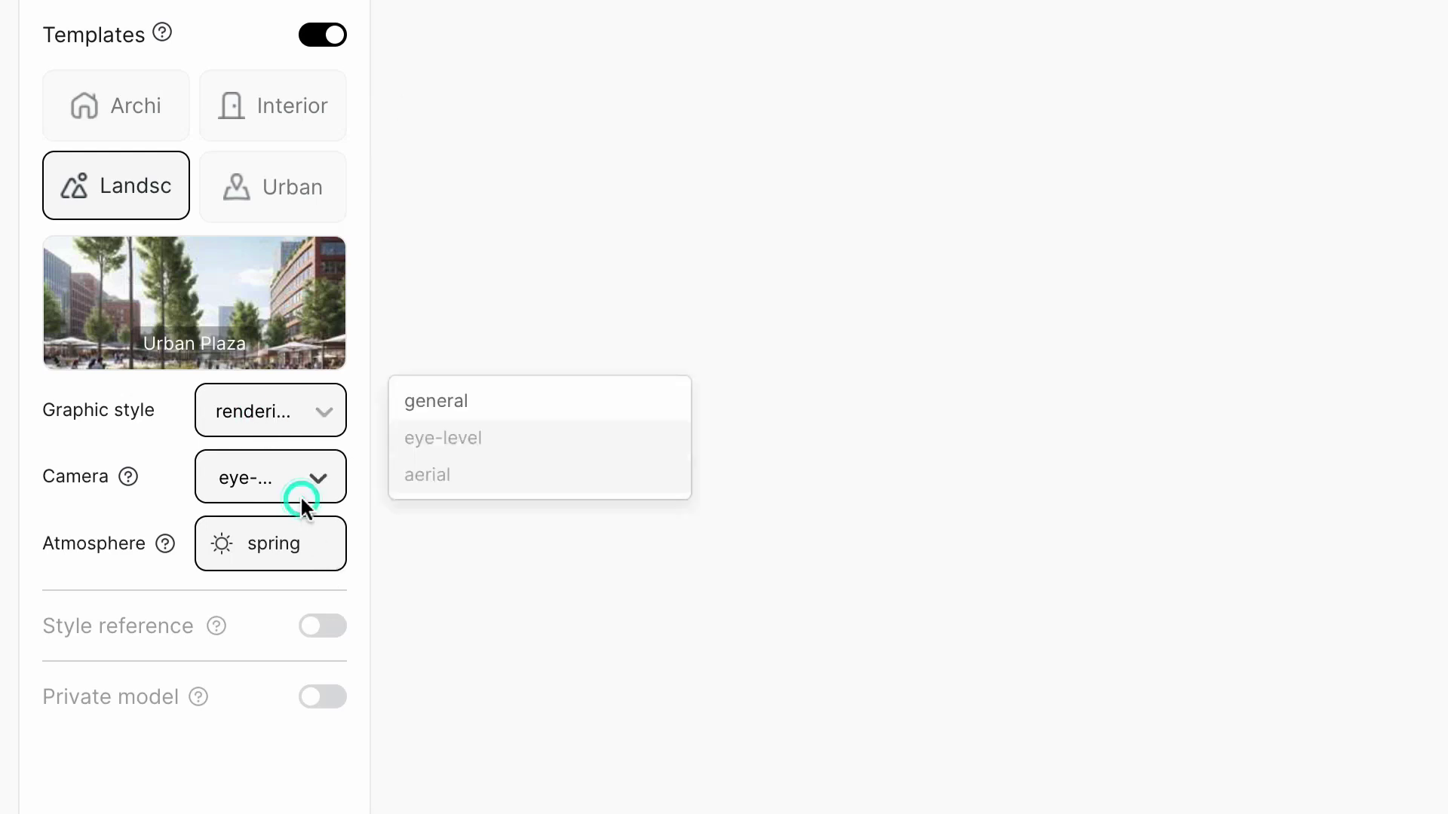
pyautogui.click(430, 440)
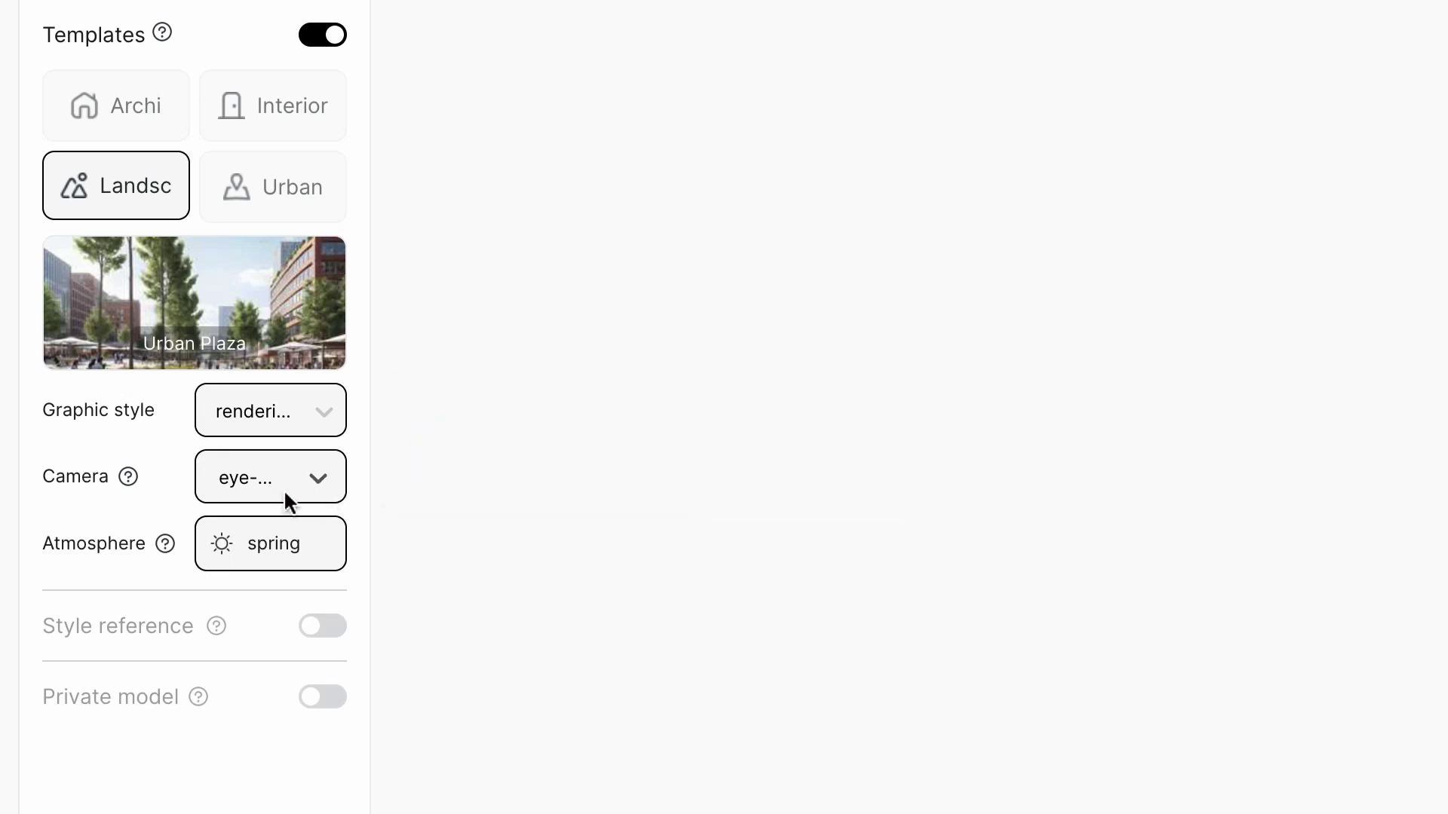
pyautogui.click(279, 537)
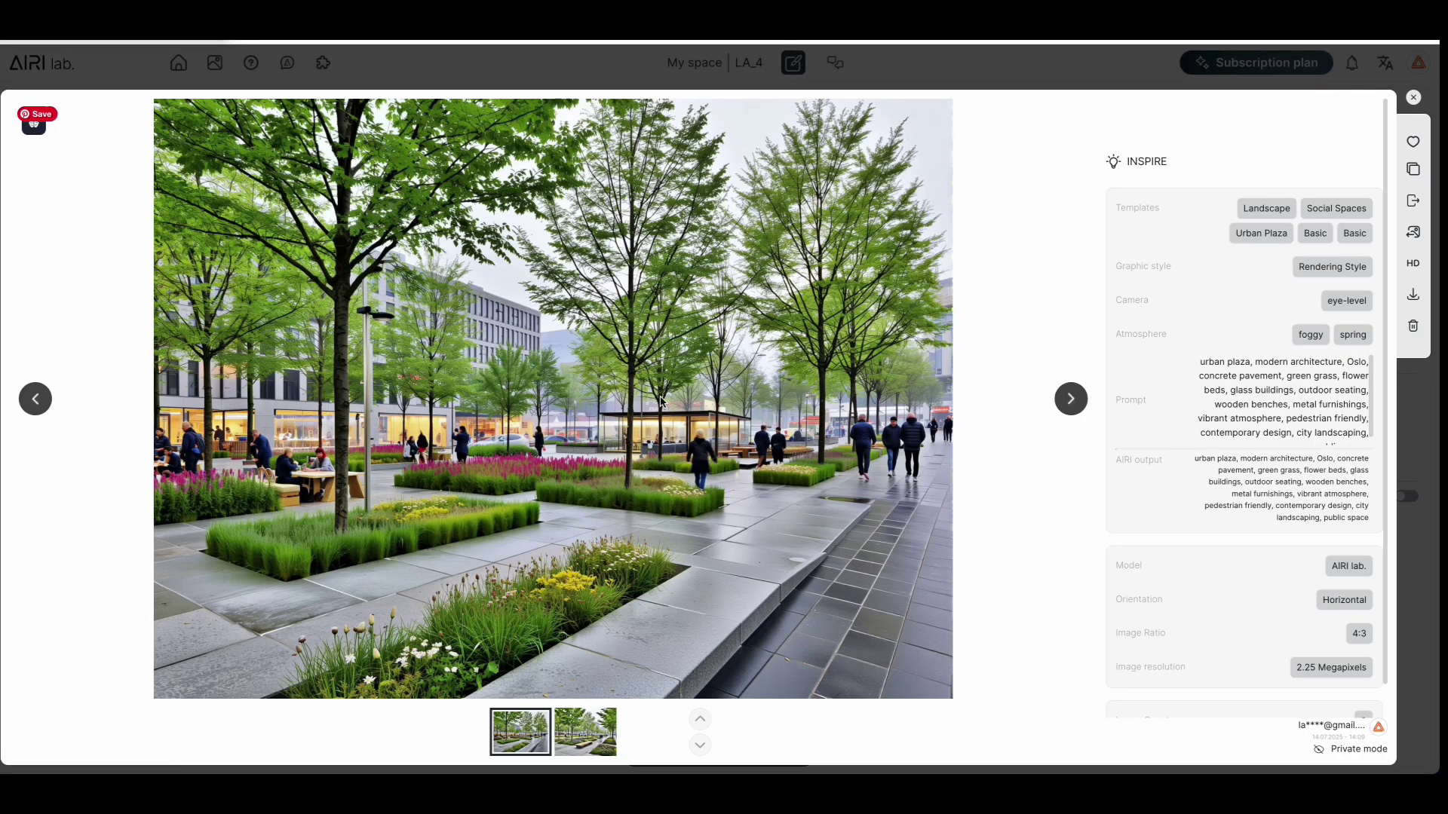
# Step: View the second plaza render showing a wooden bench among flowering beds
pyautogui.click(1070, 400)
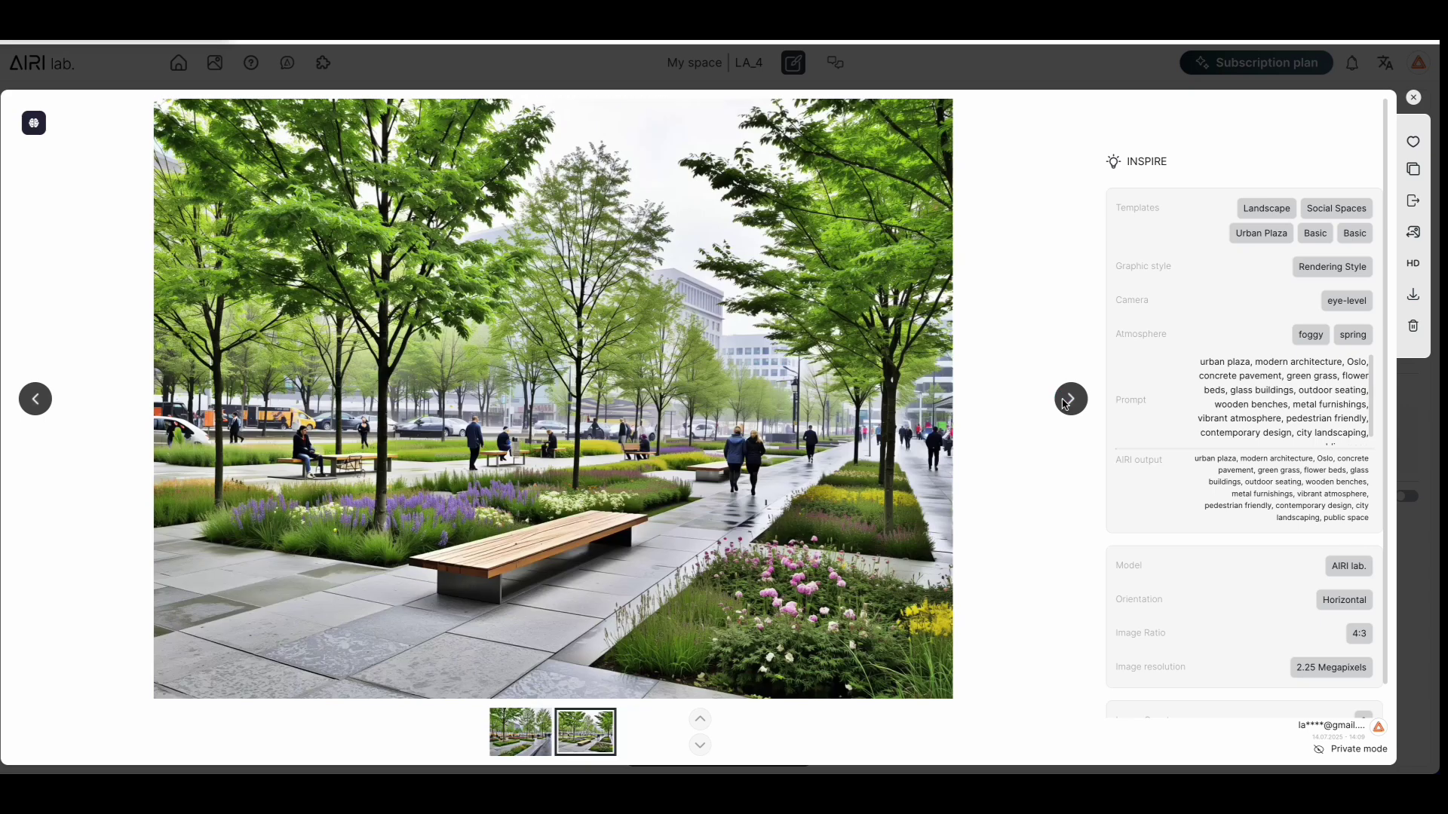
# Step: Load the second plaza render as the Edit base image in Smart Edit mode
pyautogui.moveTo(553, 398)
pyautogui.click(1414, 97)
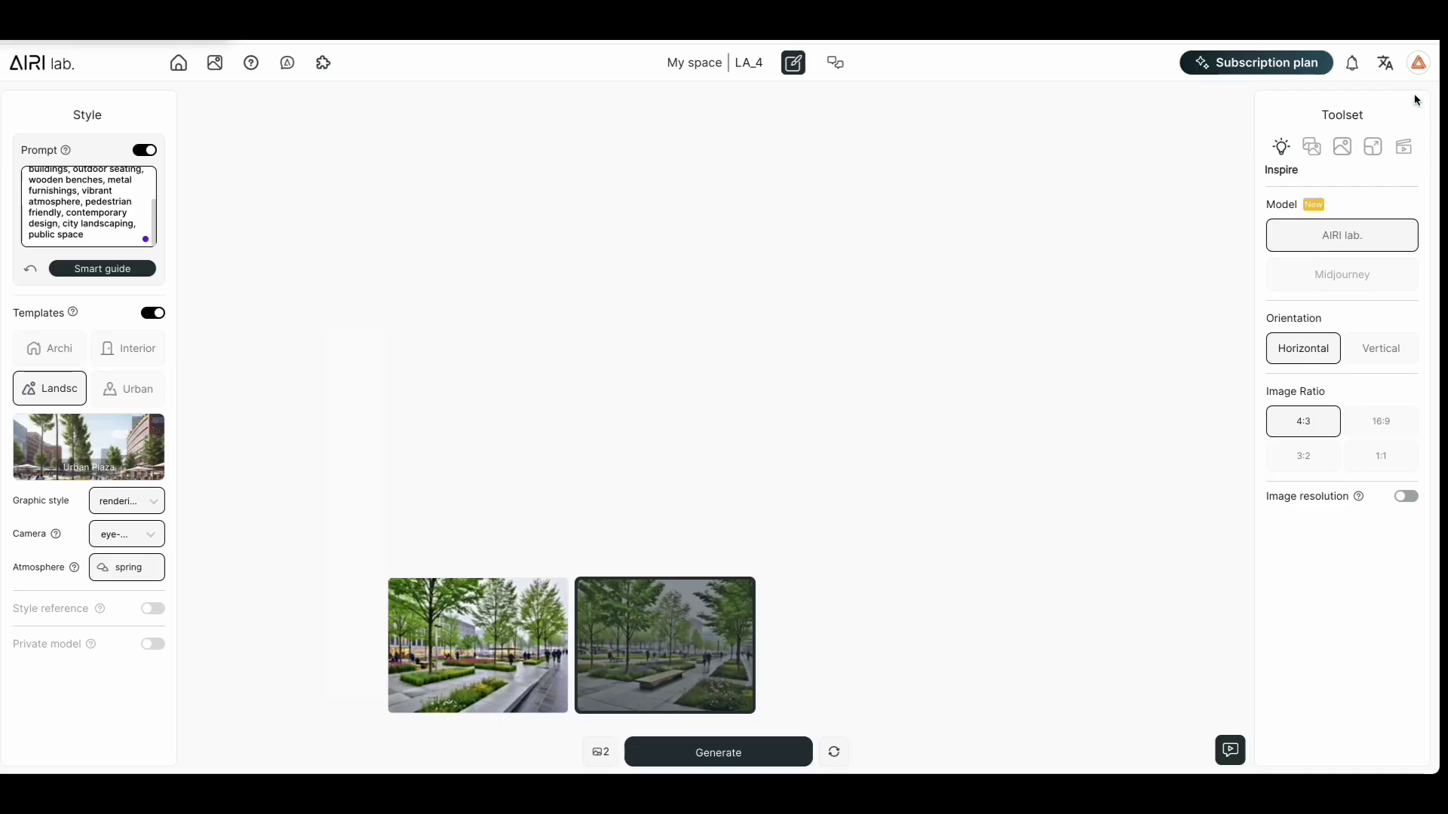
pyautogui.click(1314, 151)
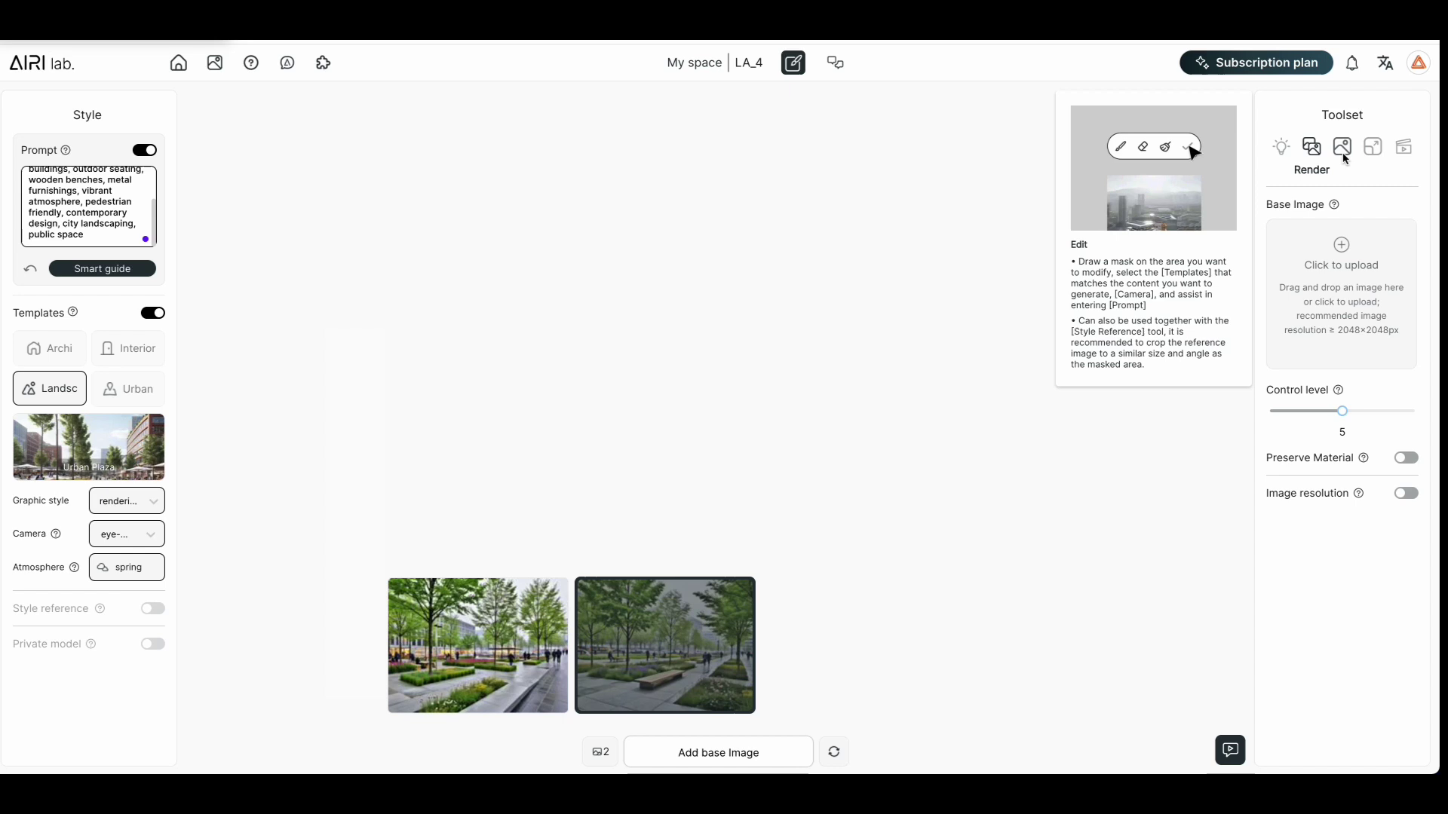
pyautogui.click(1342, 149)
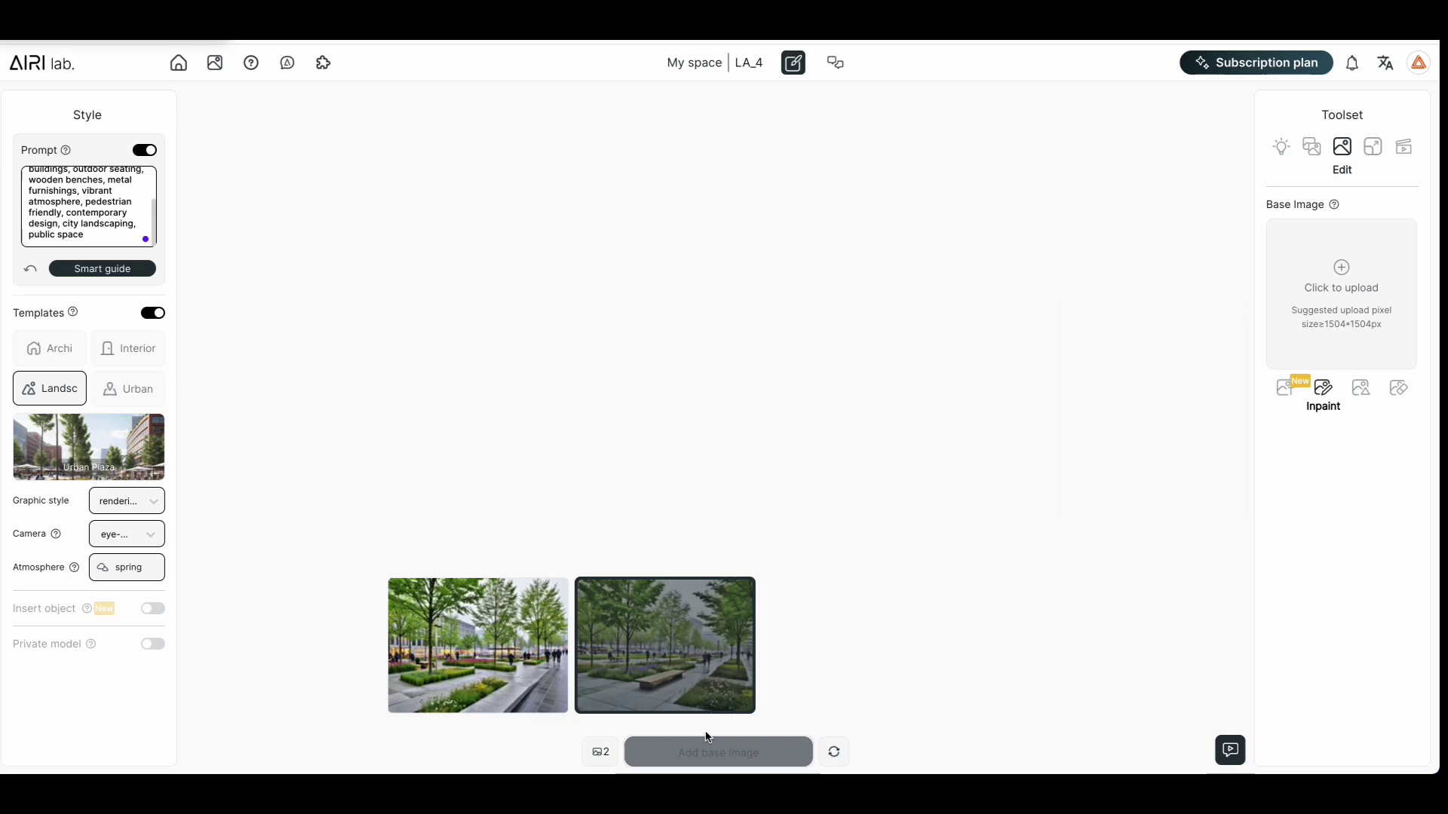
pyautogui.moveTo(644, 672); pyautogui.dragTo(1333, 314)
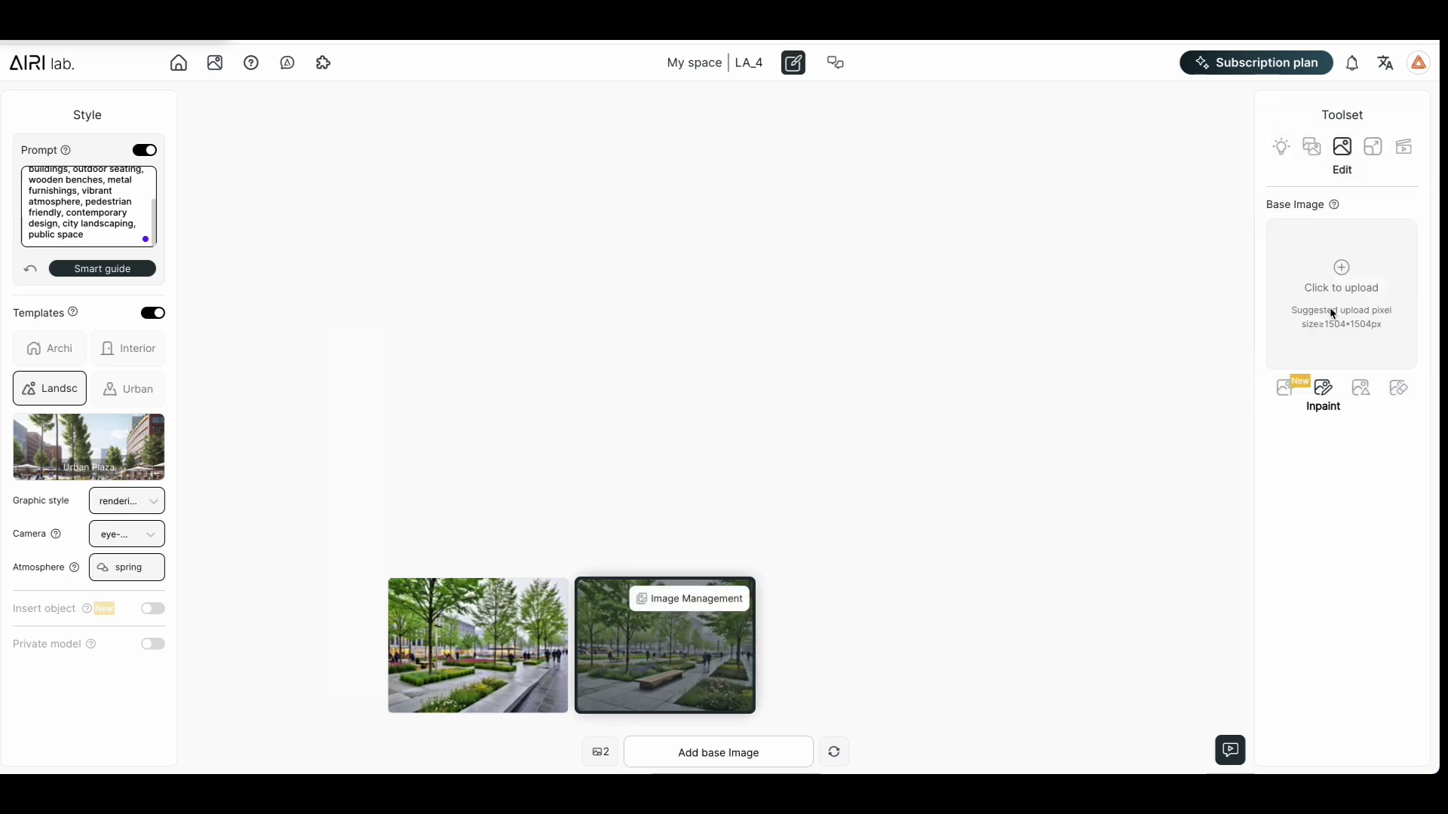
pyautogui.click(1284, 391)
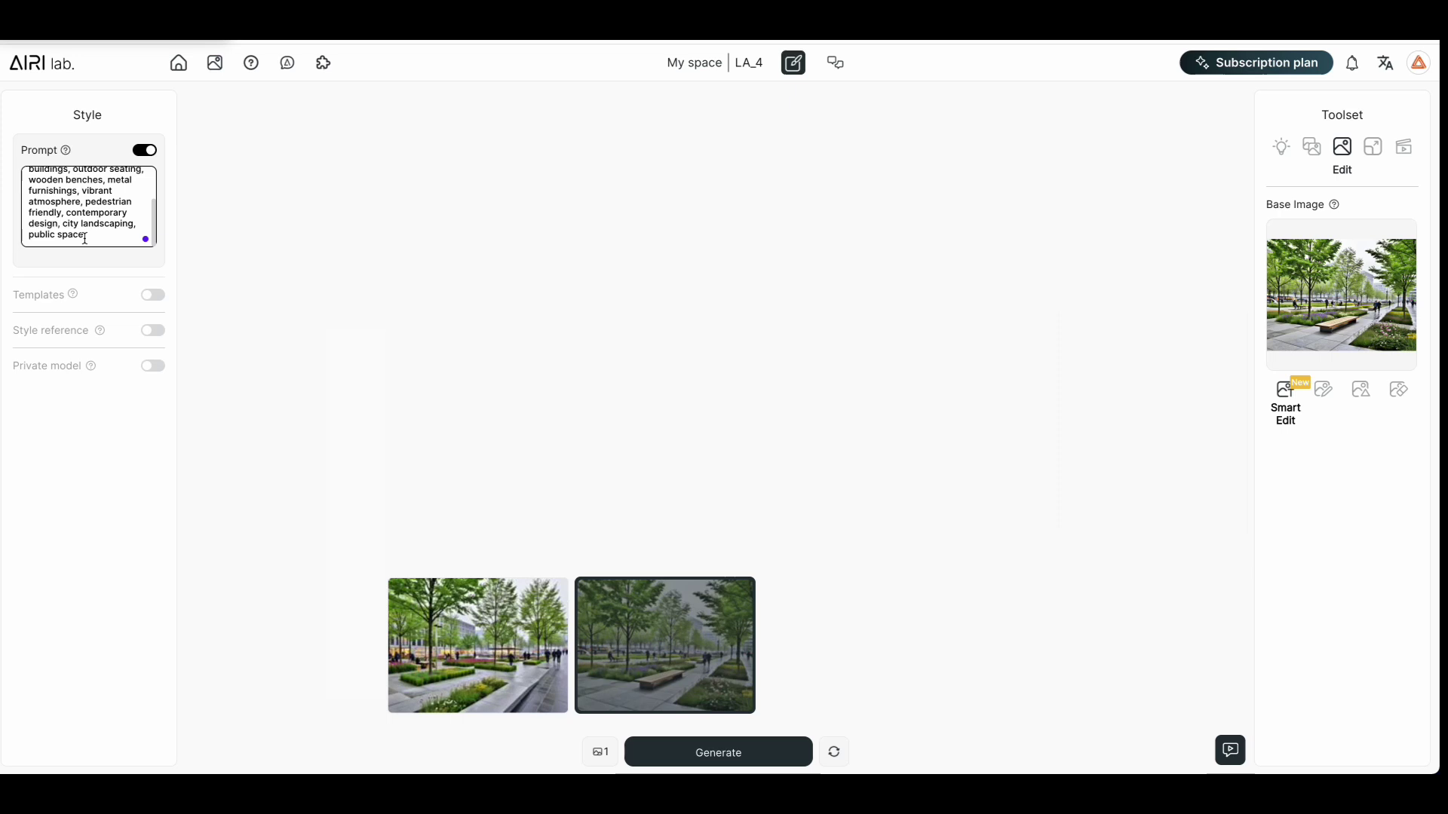
# Step: Prefix the prompt with 'aerial view of', generate, and preview the aerial plaza render
pyautogui.scroll(3, 86, 233)
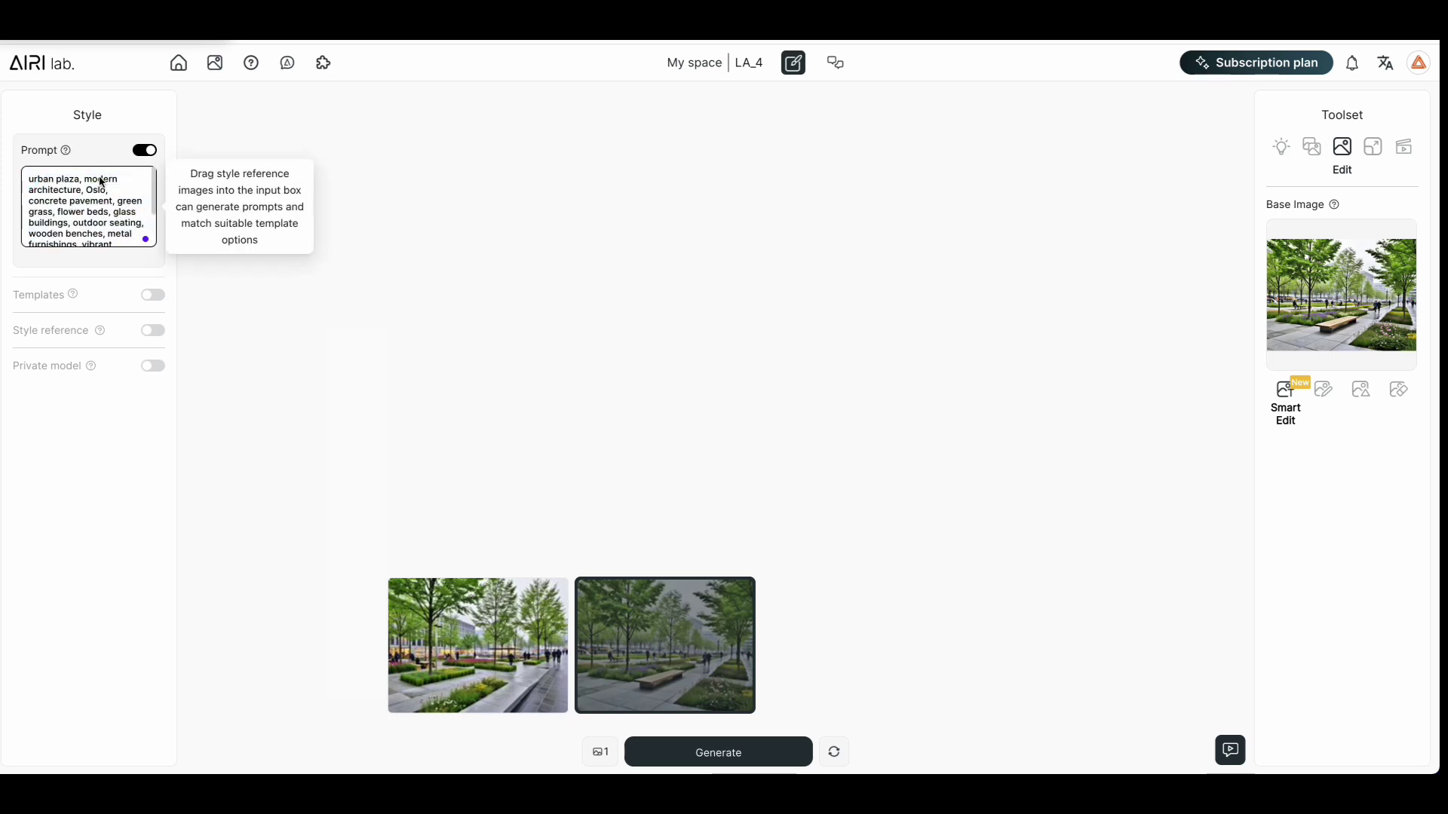
pyautogui.write('aerial view of the')
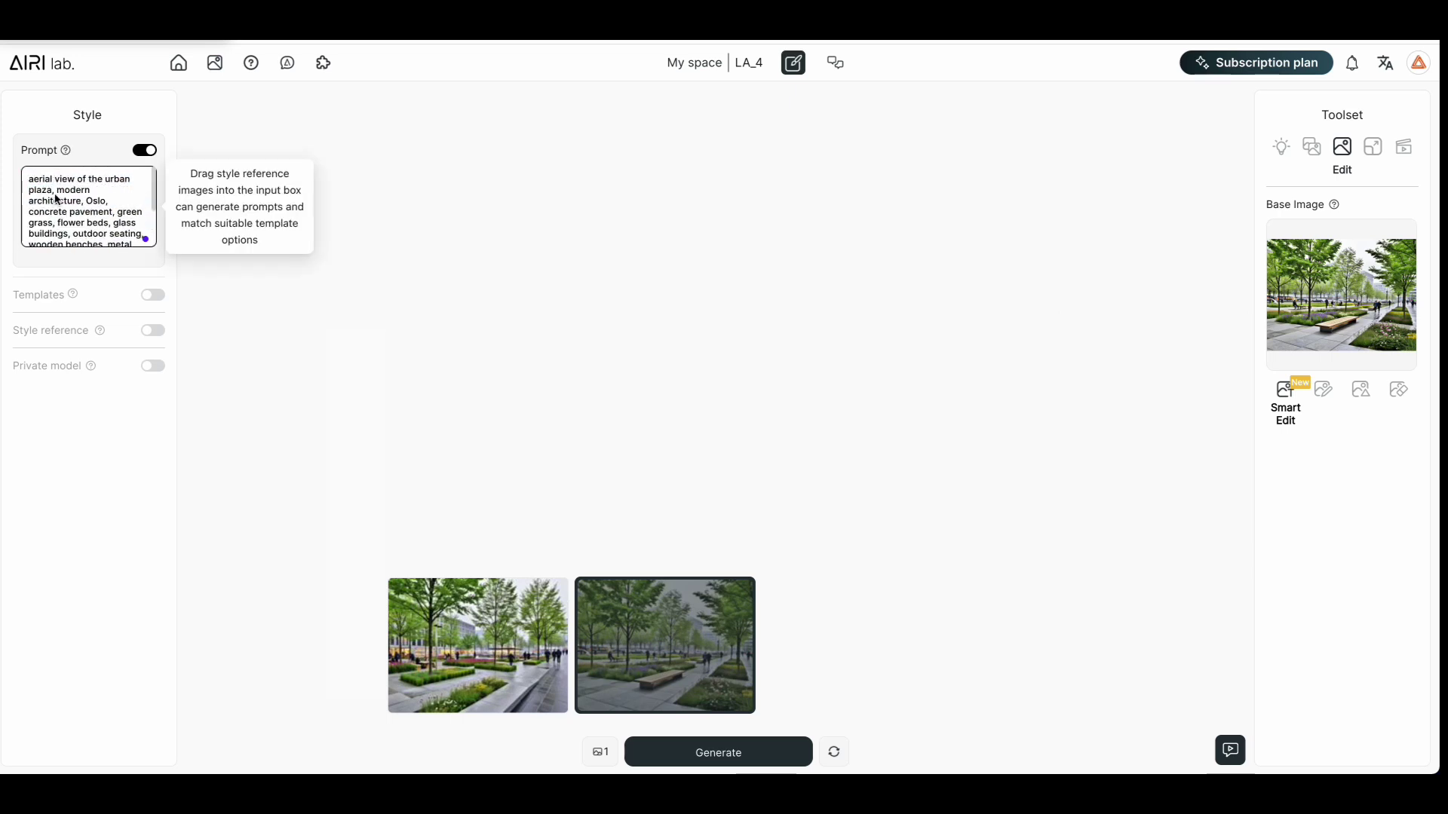
pyautogui.scroll(-2, 88, 207)
pyautogui.scroll(-2, 88, 207)
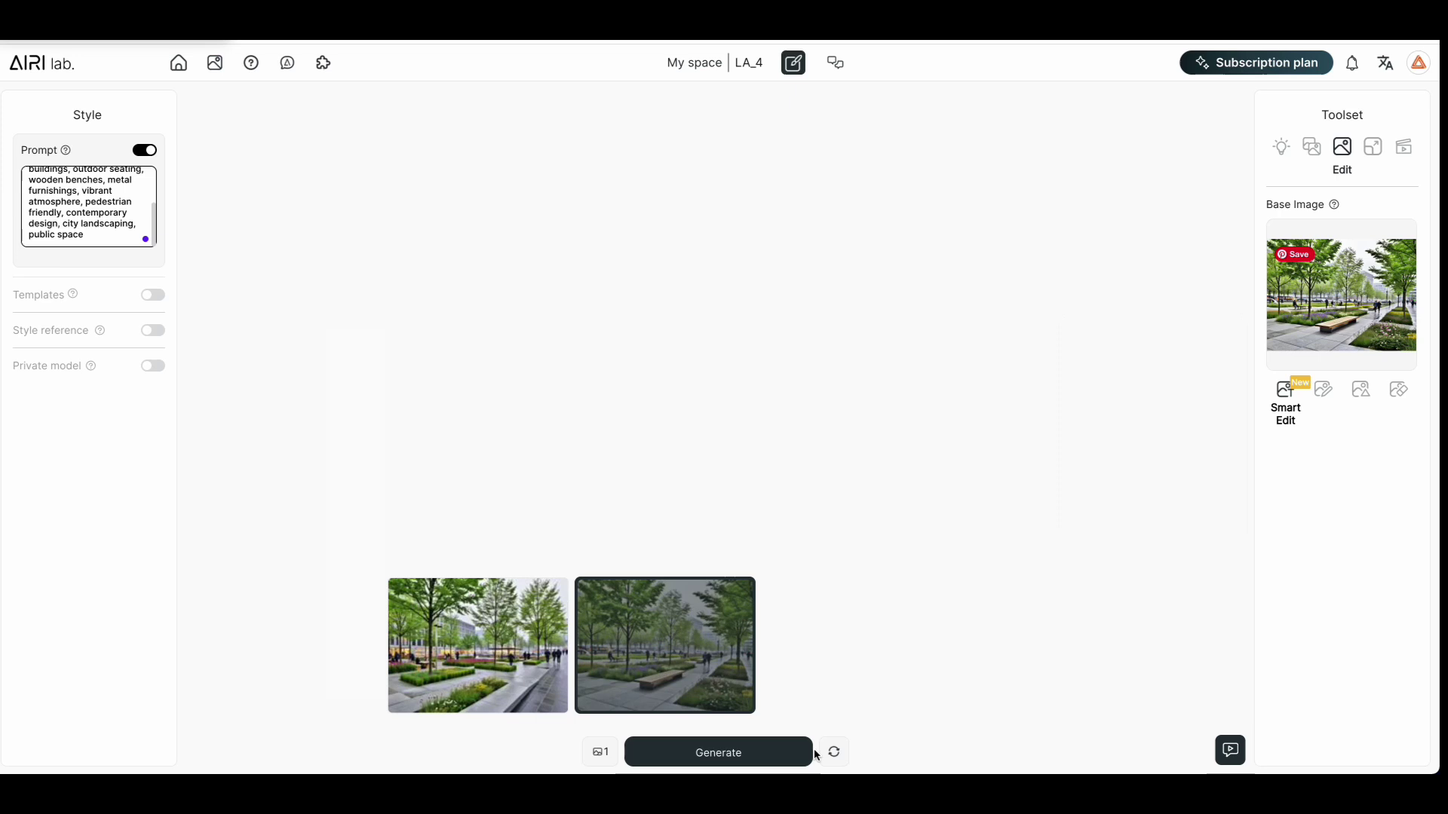
pyautogui.click(737, 752)
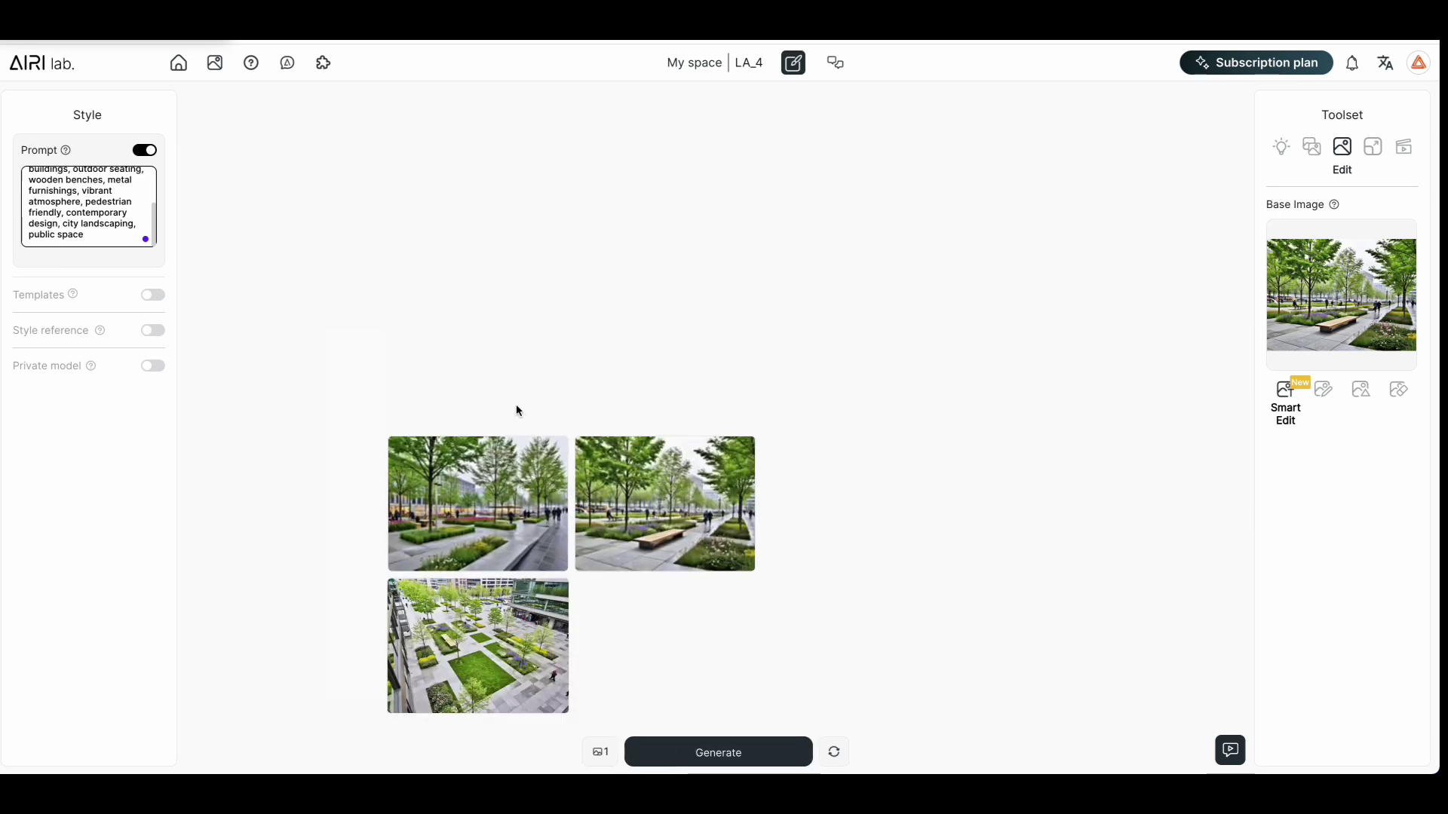
pyautogui.click(474, 686)
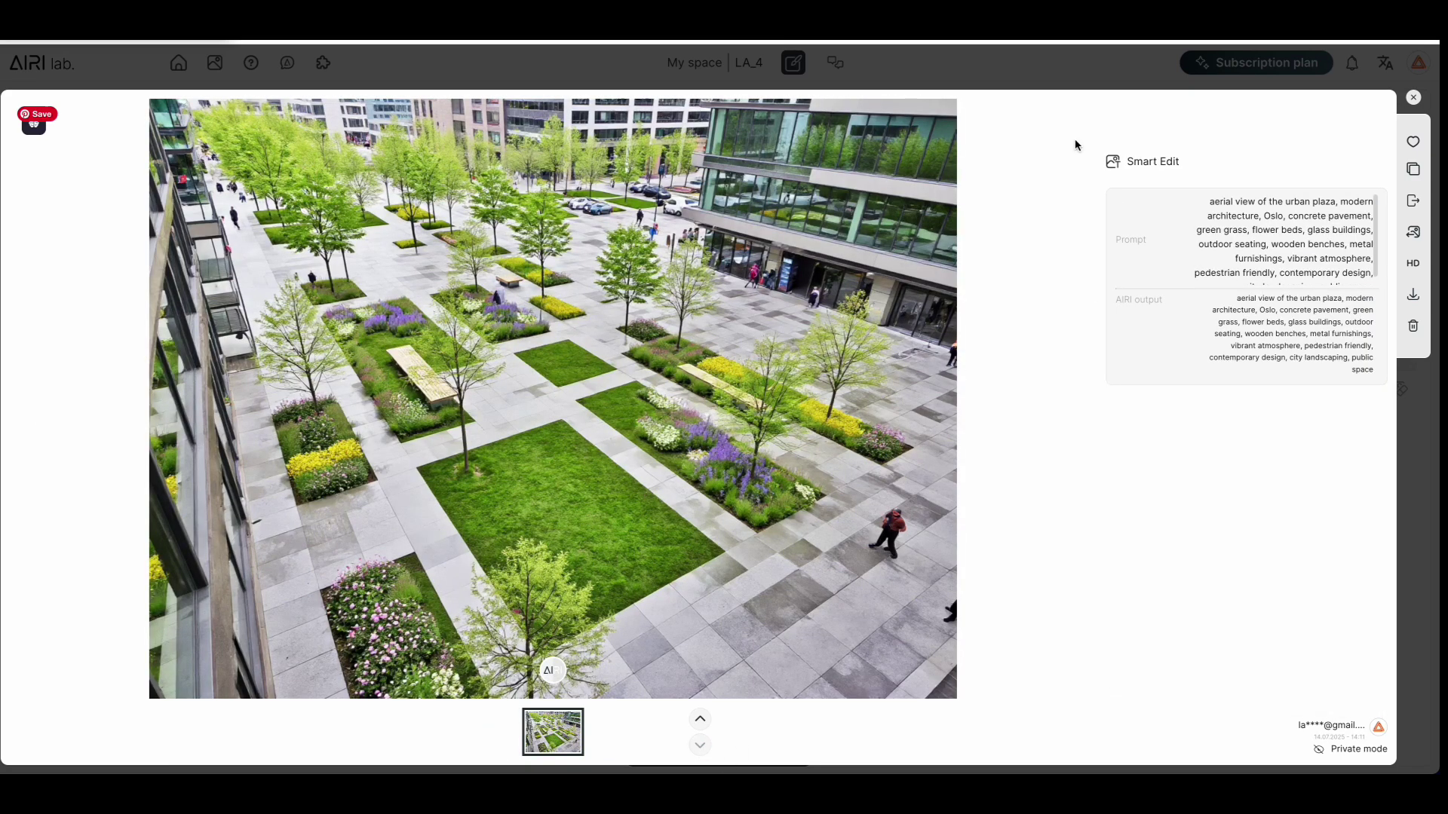
pyautogui.click(1414, 97)
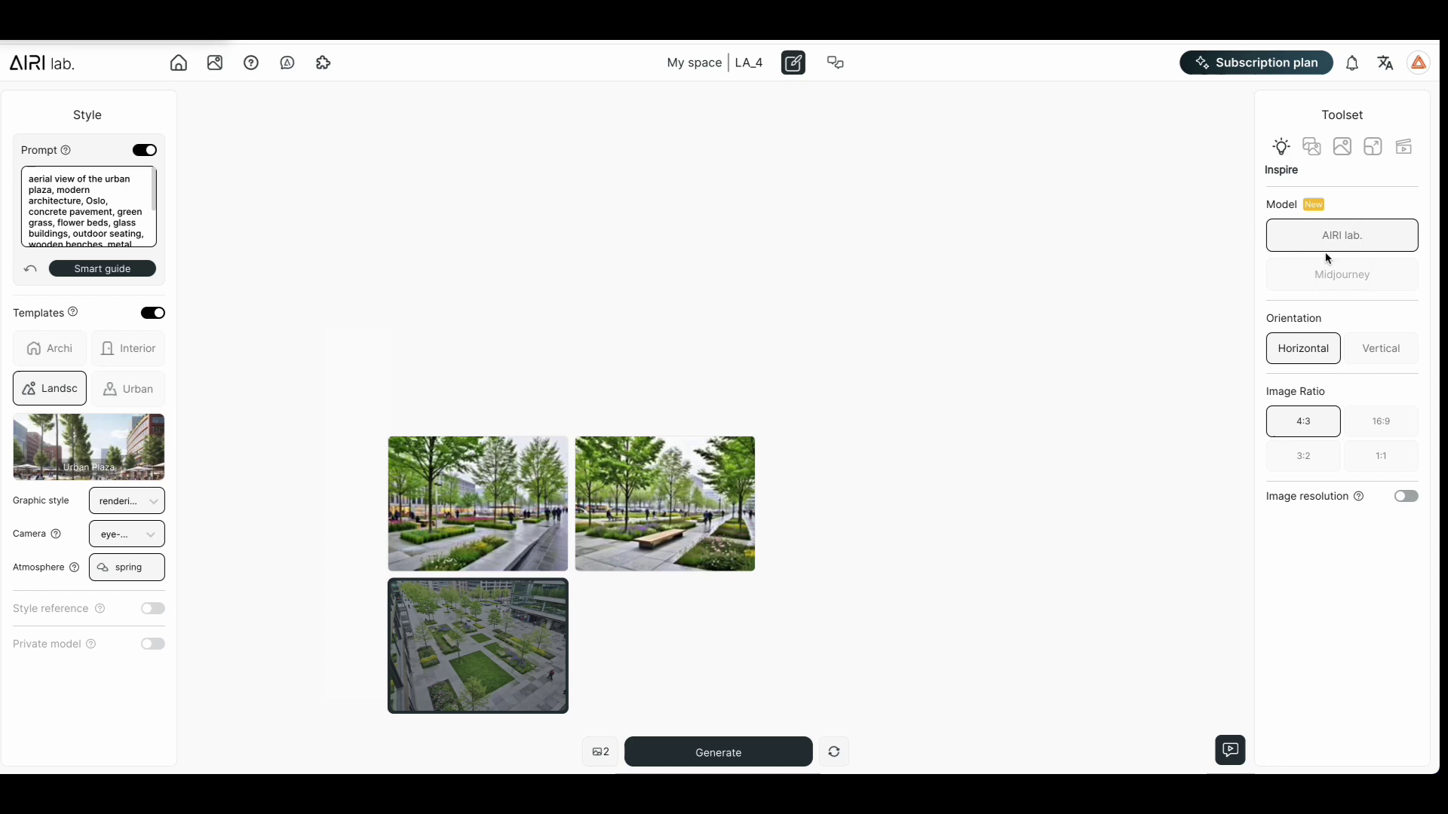
# Step: Load the plaza line sketch as Render base image at control level 7, deleting 'aerial view of the'
pyautogui.click(1312, 148)
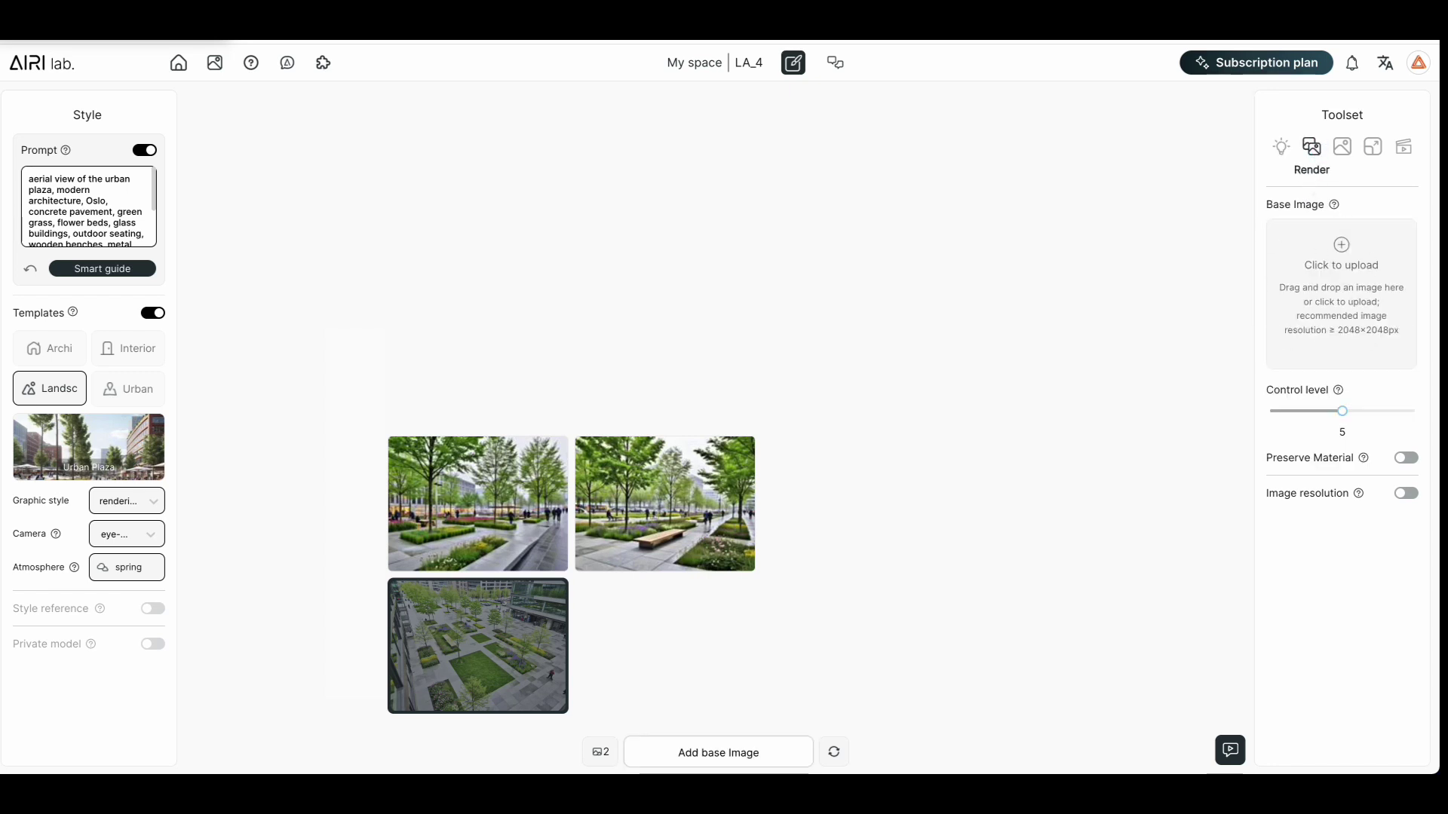
pyautogui.moveTo(1146, 548); pyautogui.dragTo(1362, 258)
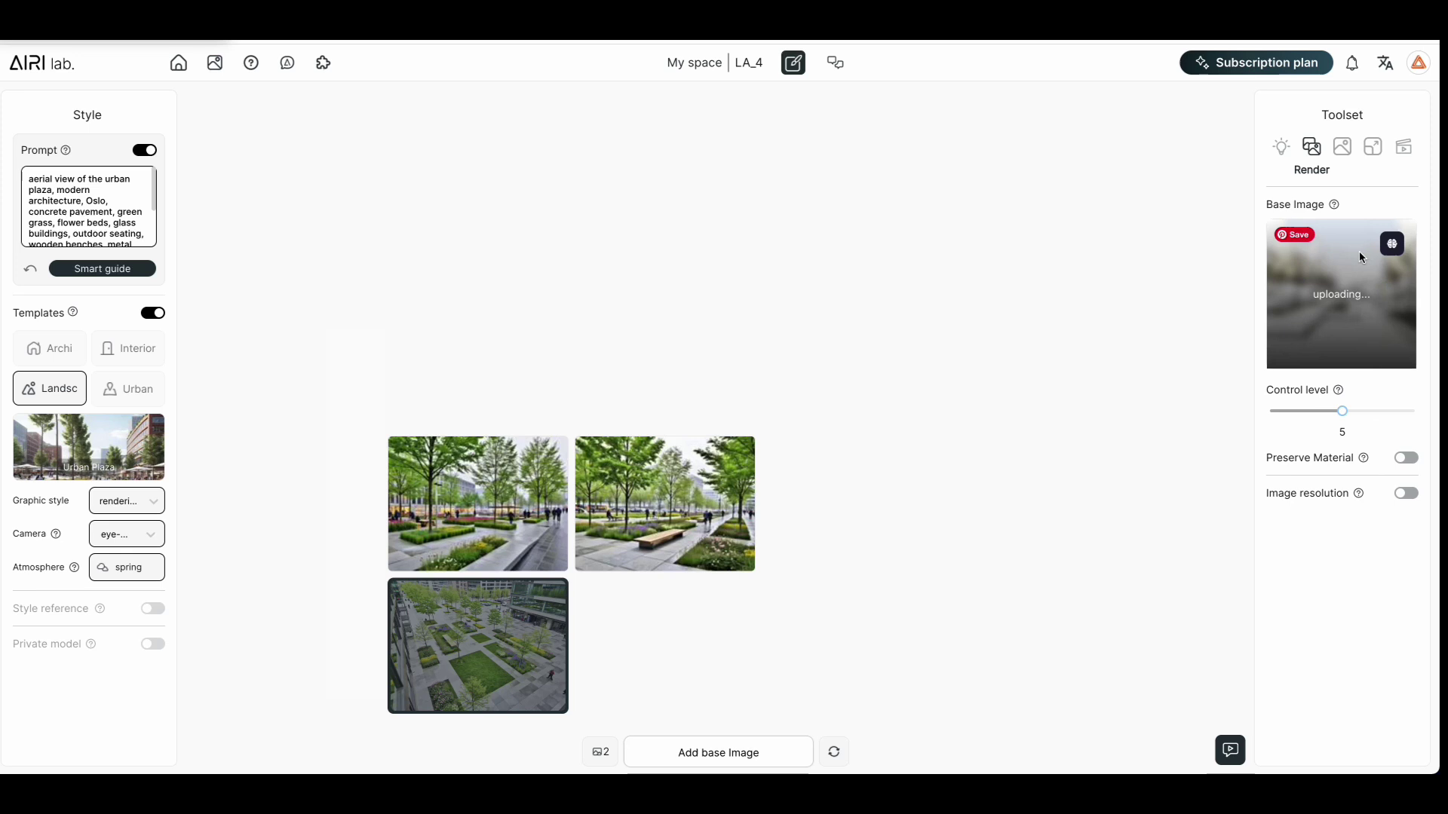
pyautogui.moveTo(1342, 411); pyautogui.dragTo(1379, 411)
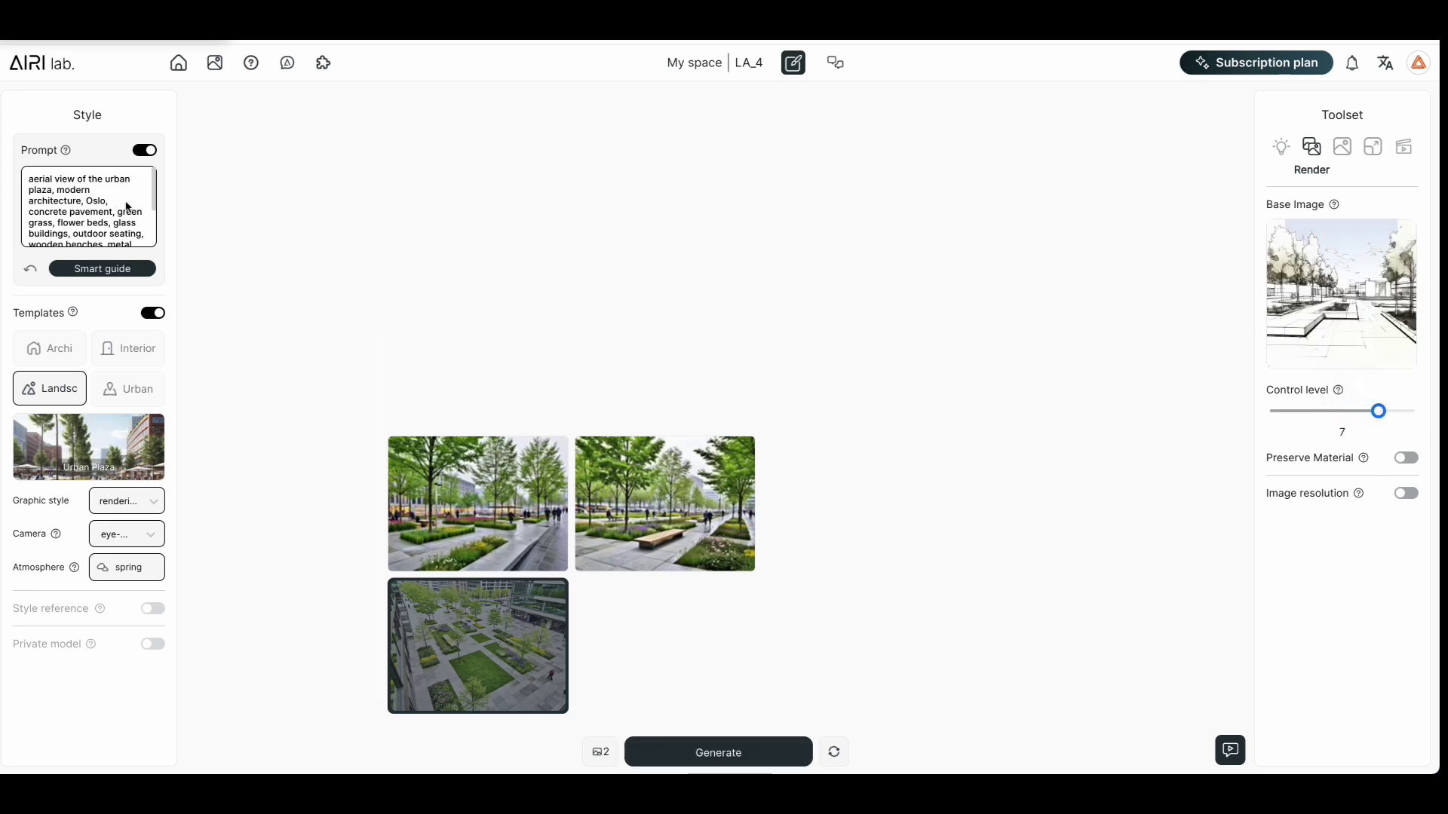
pyautogui.moveTo(107, 180); pyautogui.dragTo(18, 186)
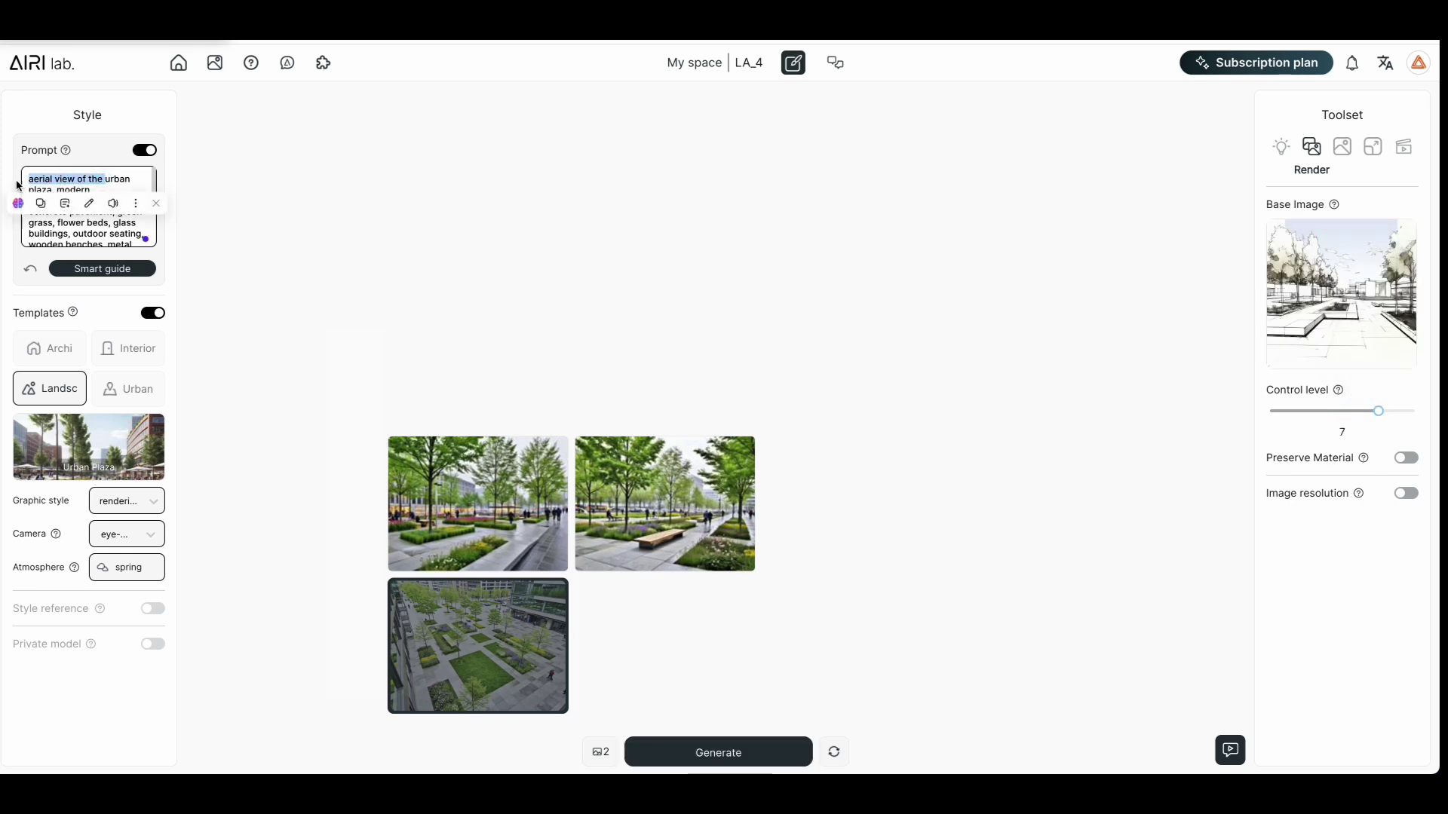
pyautogui.press('BackSpace')
# Step: Generate two eye-level plaza renders and preview the second rainy one
pyautogui.scroll(-3, 86, 207)
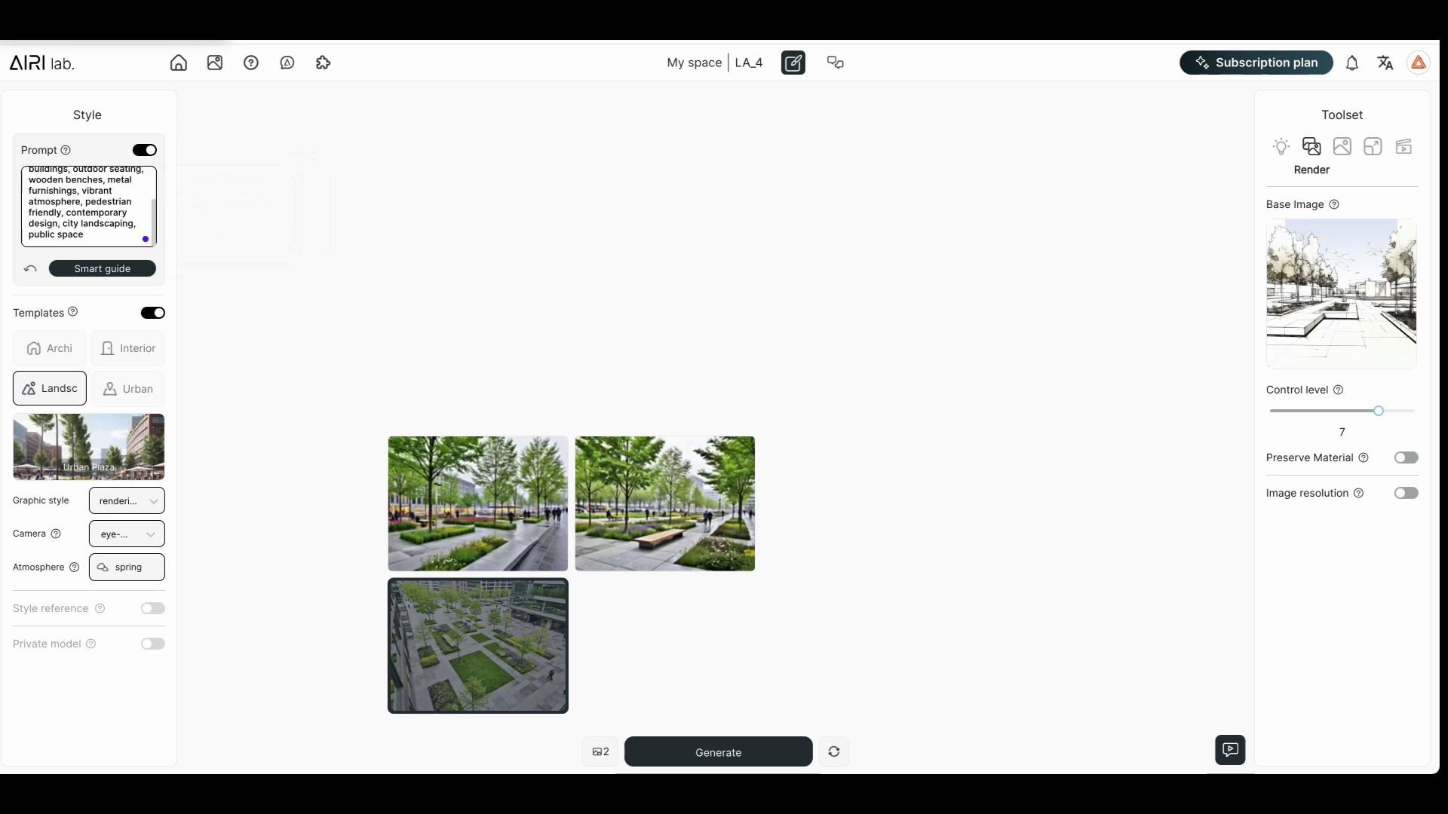
pyautogui.click(722, 748)
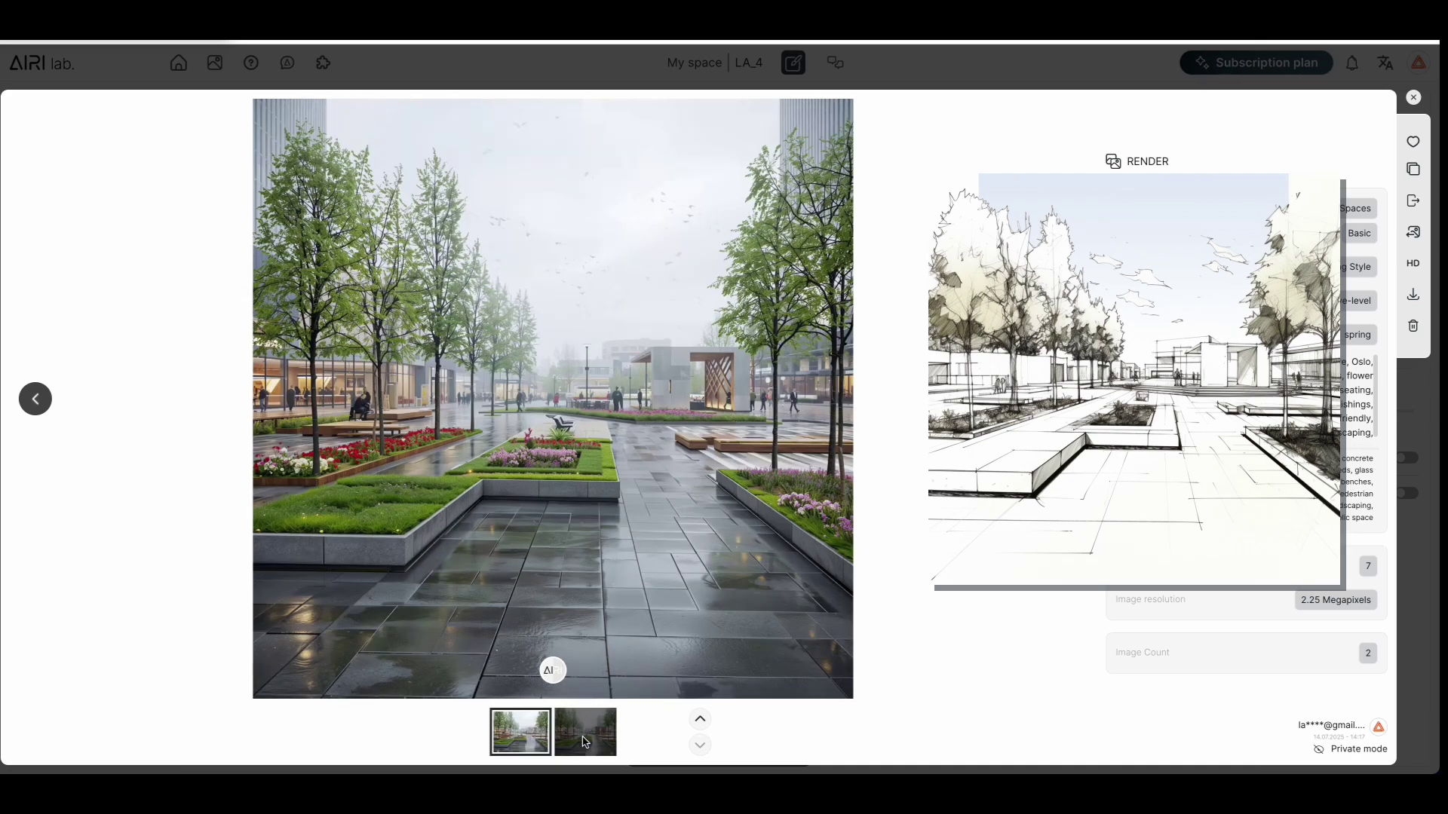
pyautogui.click(586, 742)
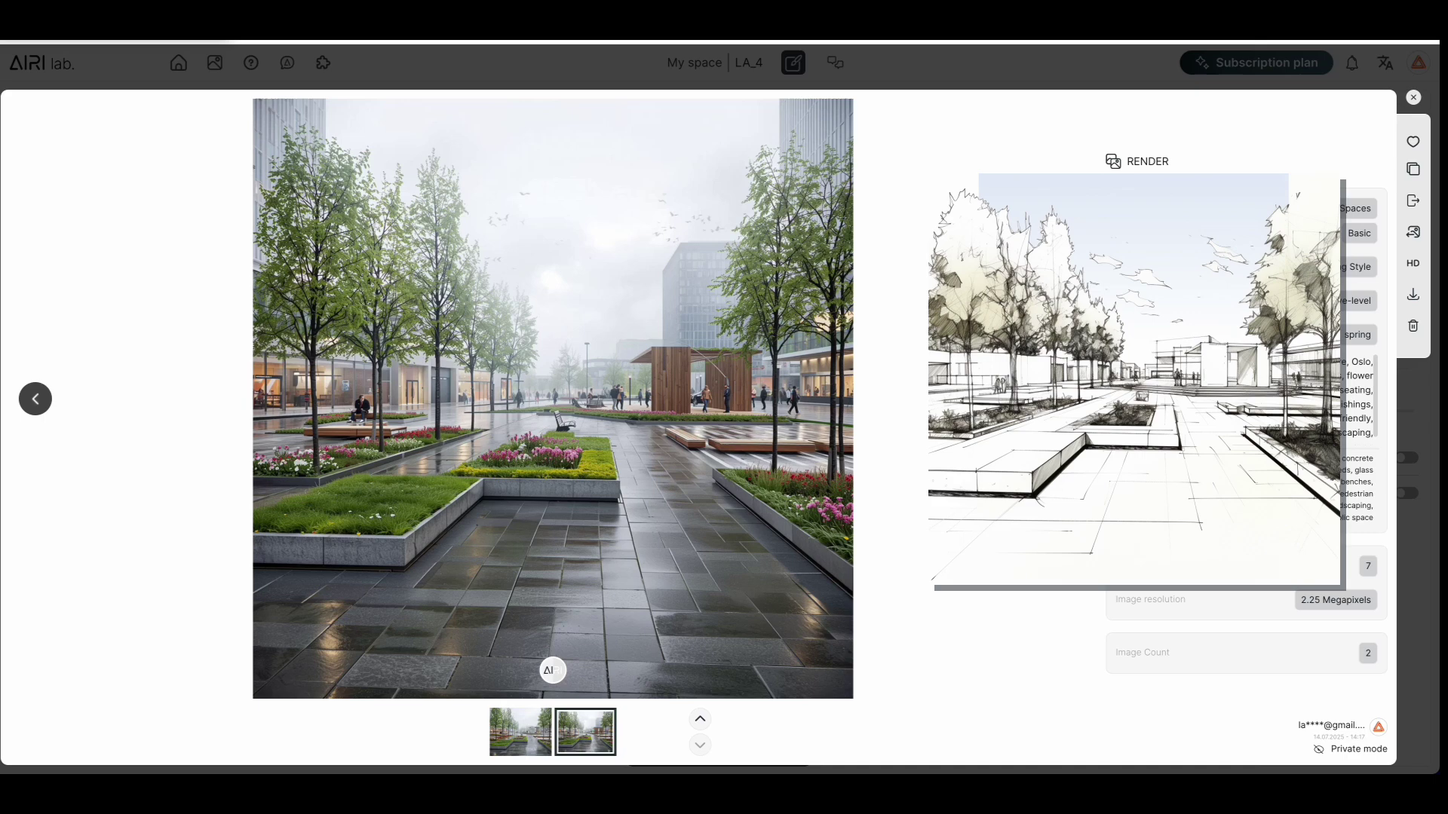
pyautogui.press('Escape')
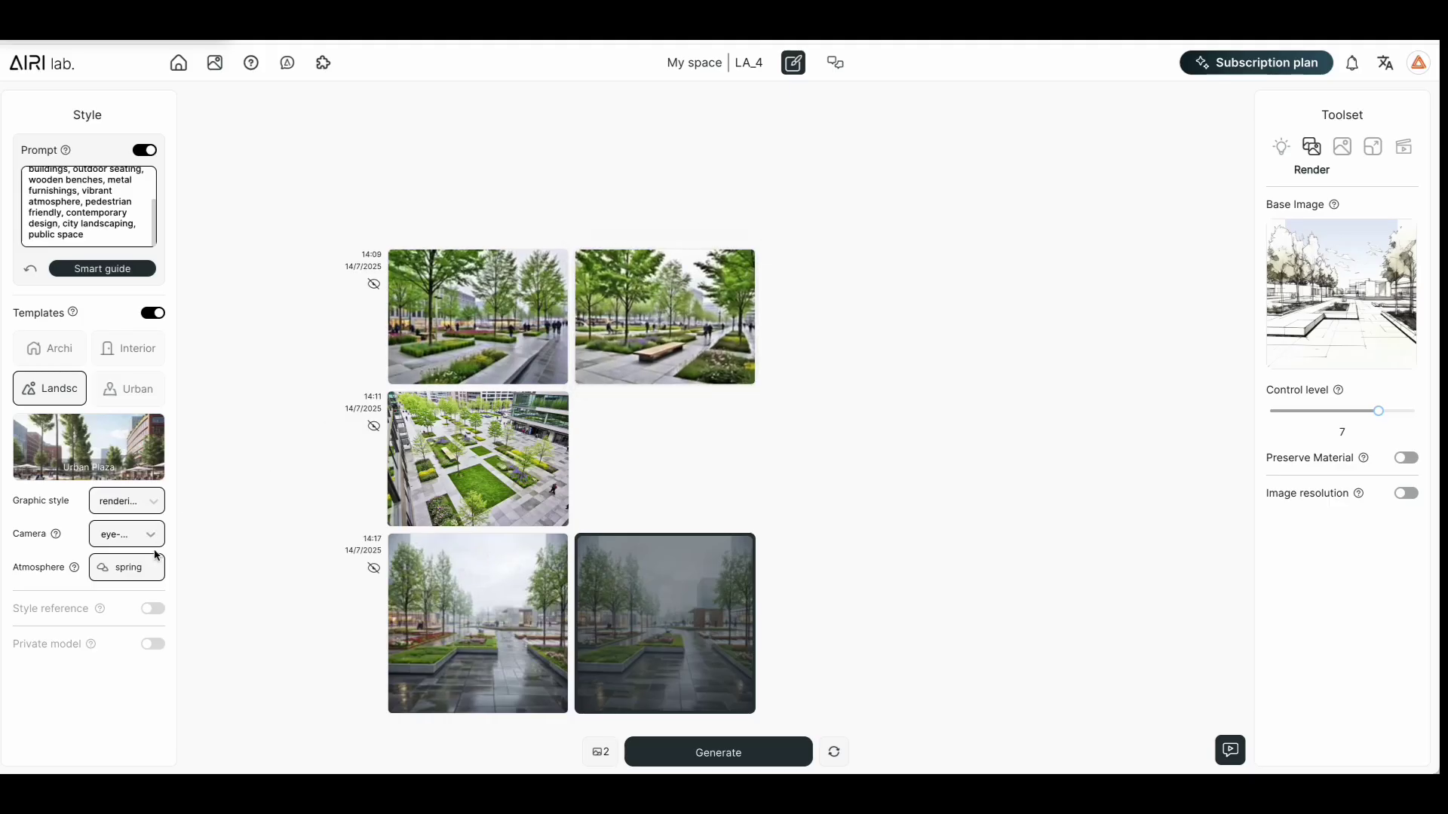
# Step: Change the graphic style and atmosphere for diagram, illustration and photographic winter plaza renders
pyautogui.click(137, 510)
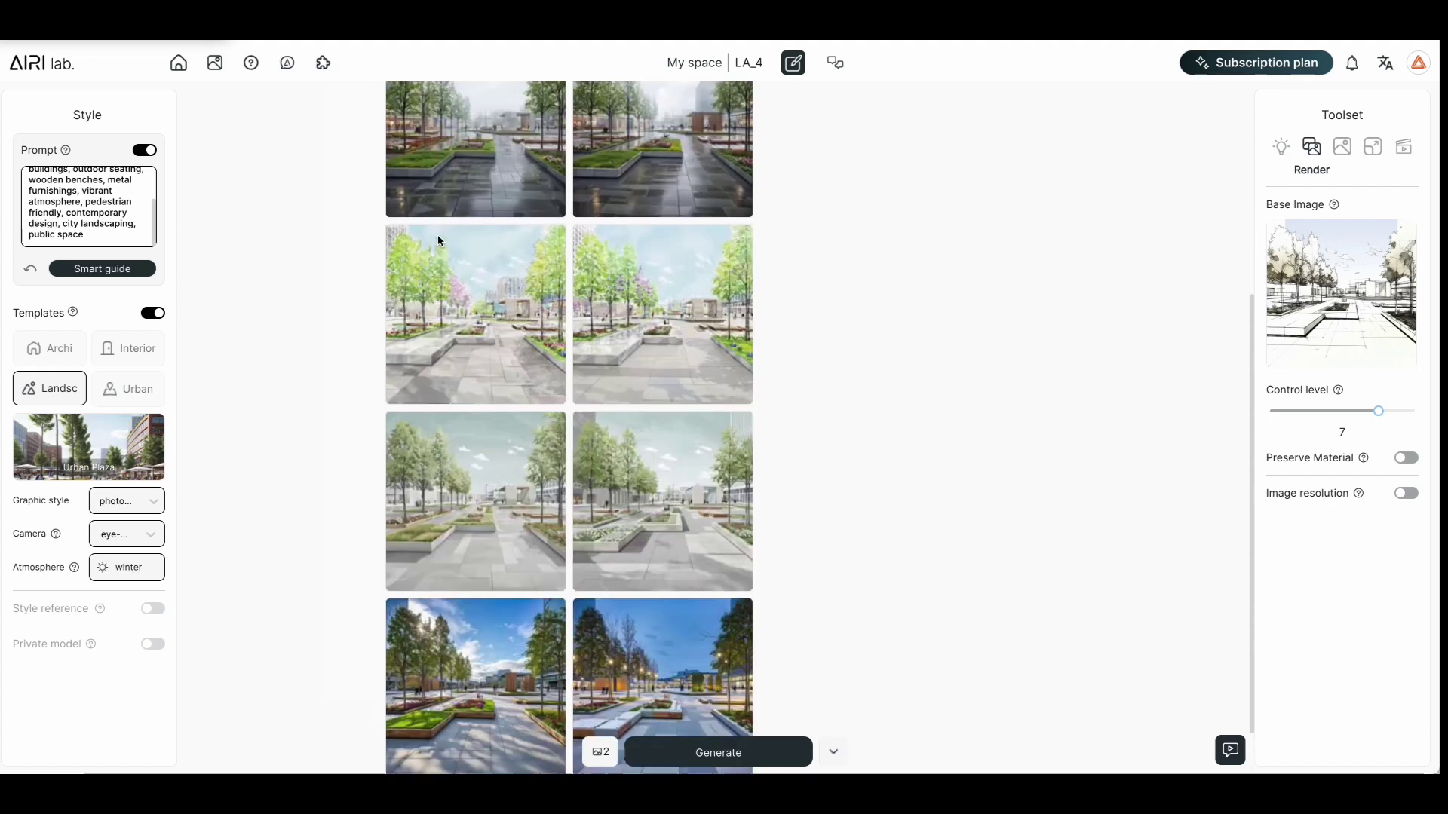
pyautogui.scroll(2, 445, 279)
pyautogui.scroll(-1, 491, 362)
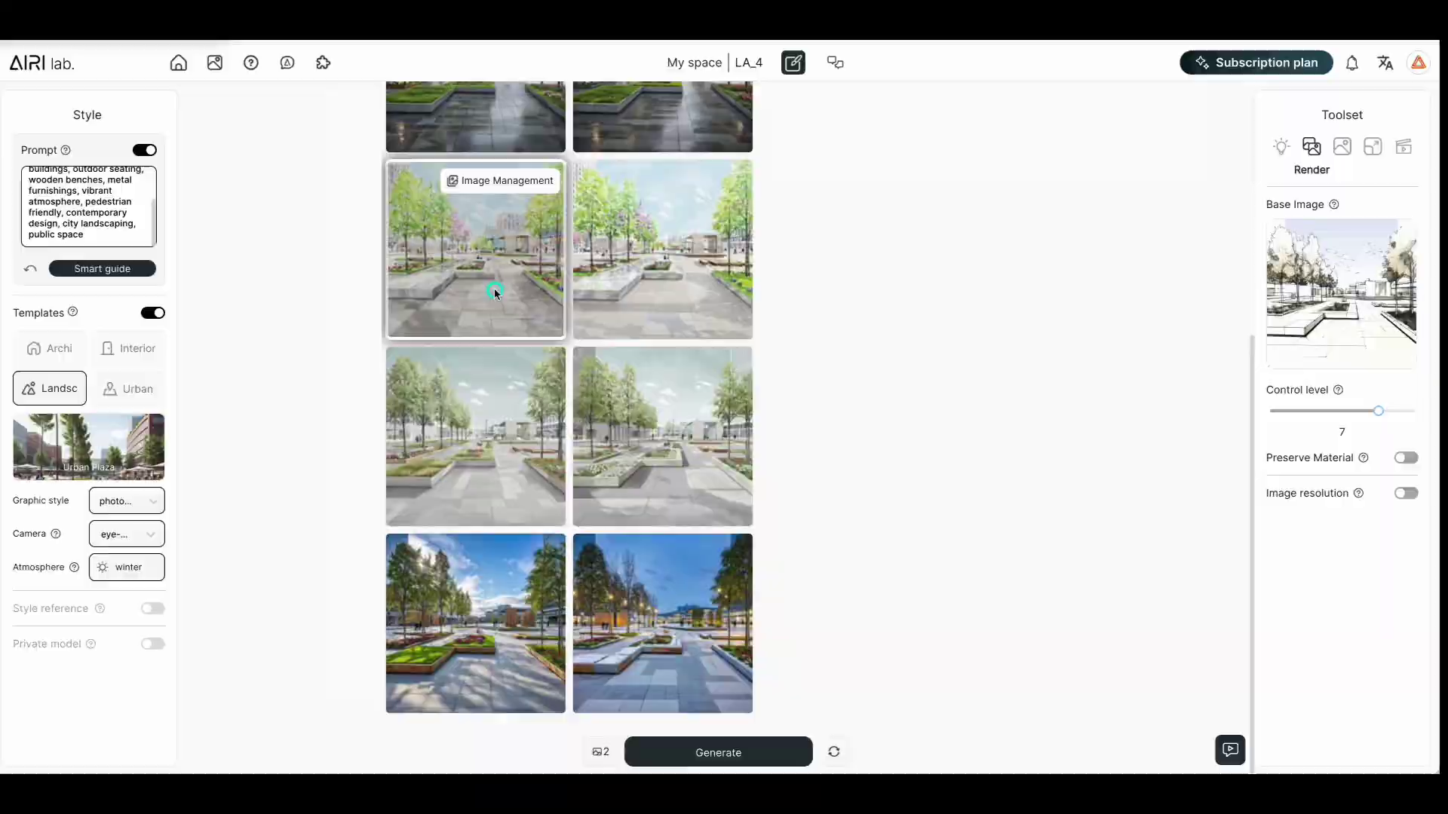
# Step: Browse the diagram, illustration and winter photographic plaza renders, then go to the Urban design project
pyautogui.click(495, 288)
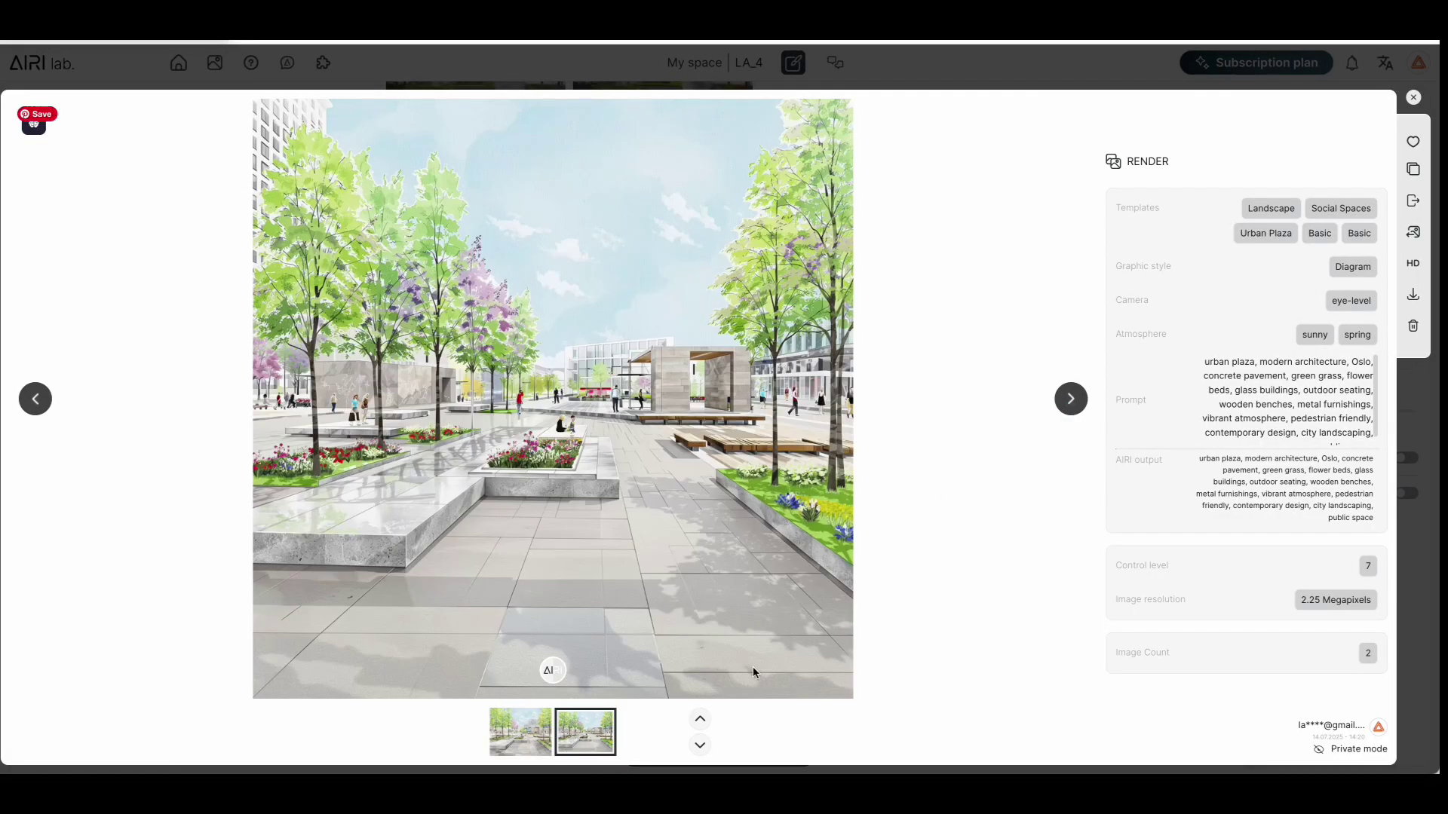
pyautogui.click(700, 745)
pyautogui.click(700, 747)
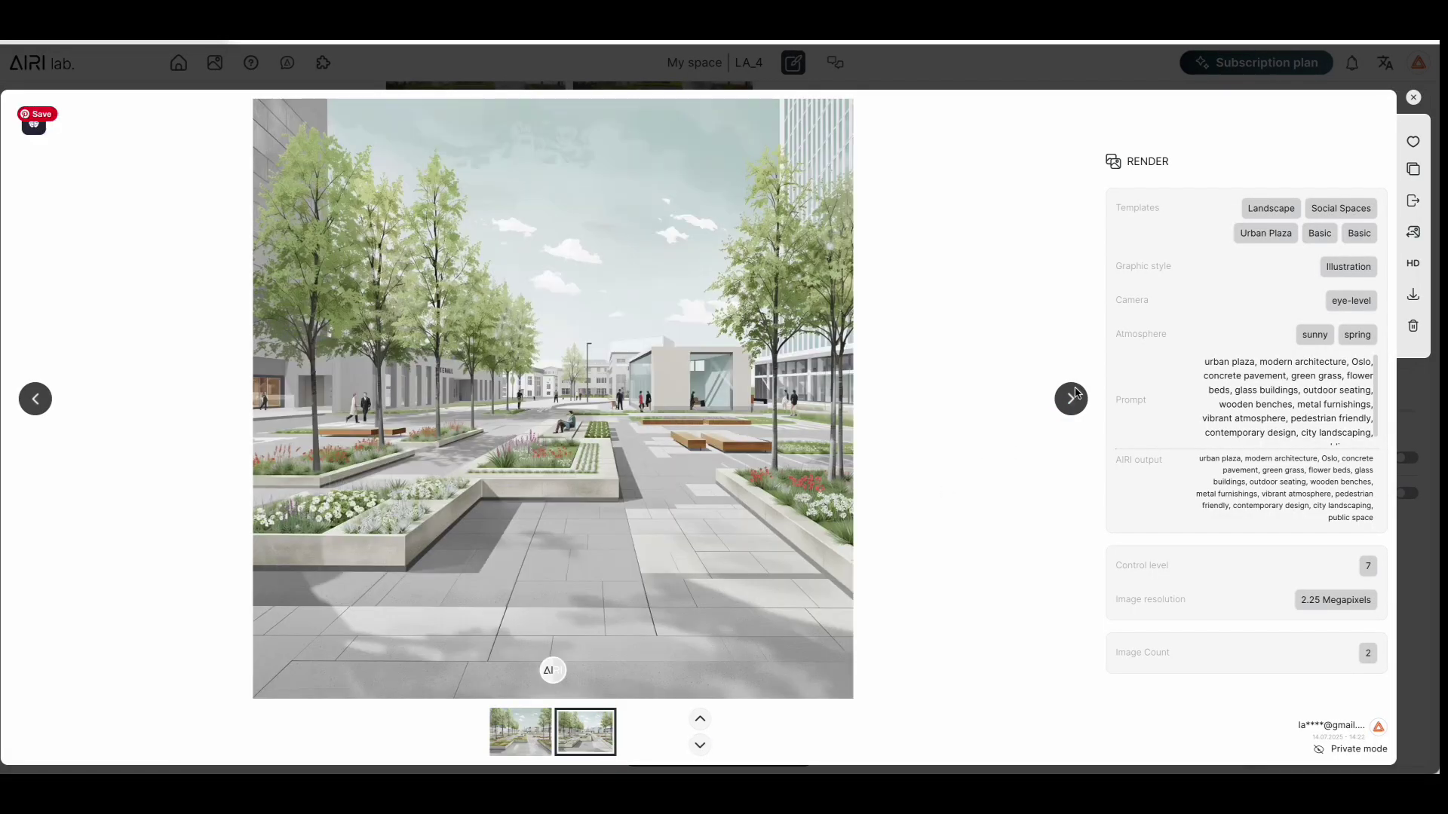
pyautogui.click(701, 749)
pyautogui.click(701, 748)
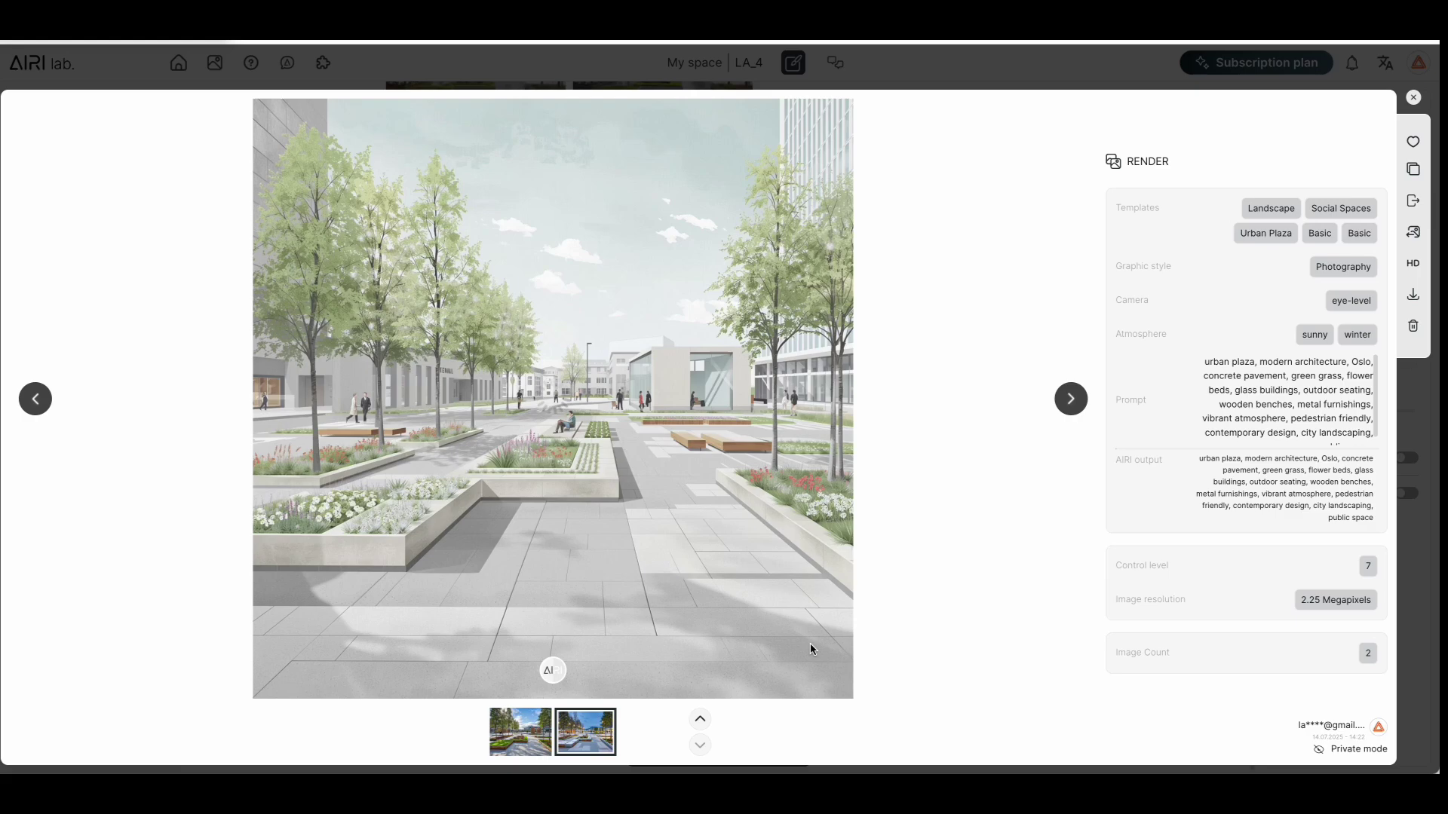
pyautogui.click(1070, 399)
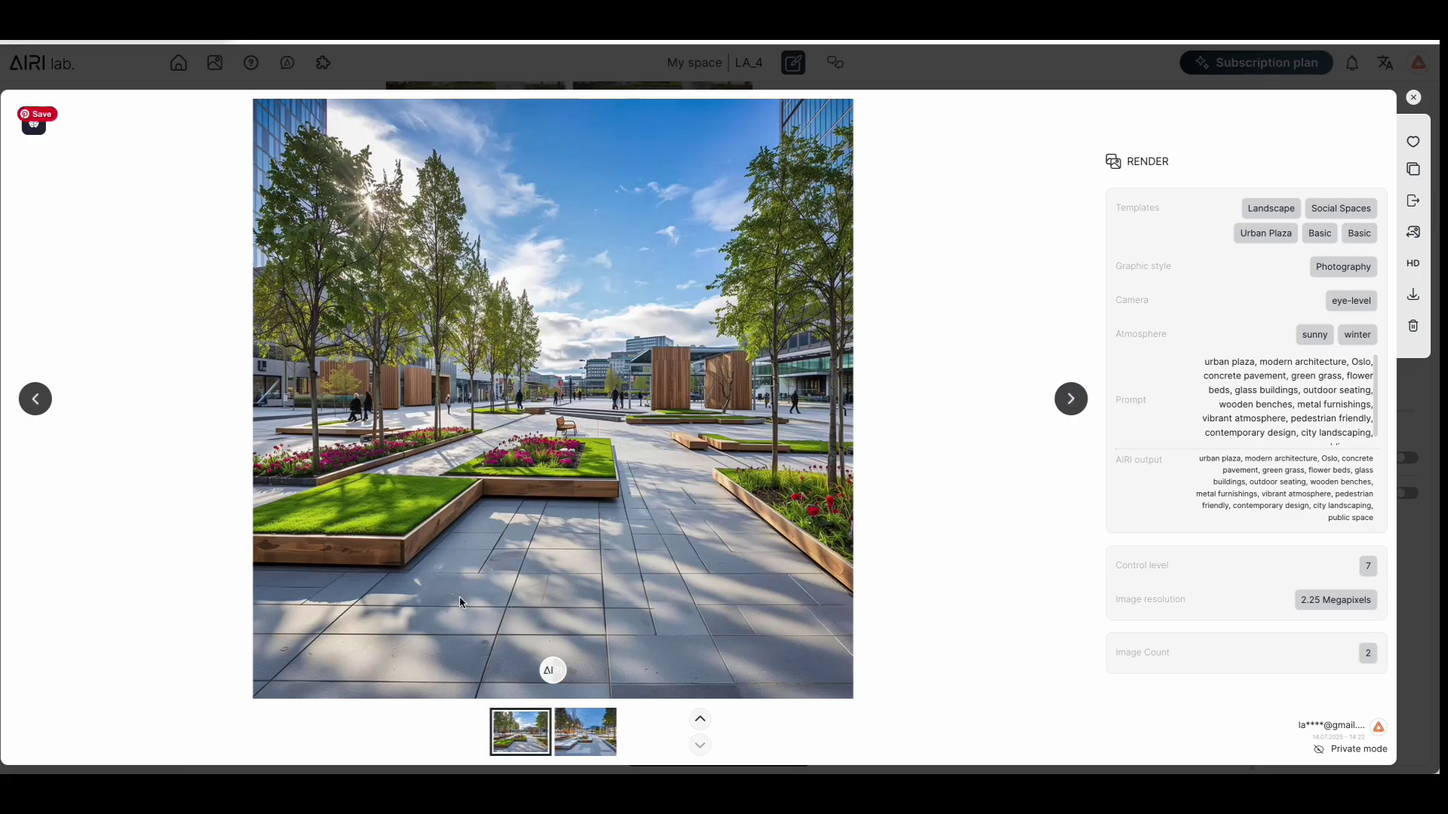
pyautogui.click(81, 205)
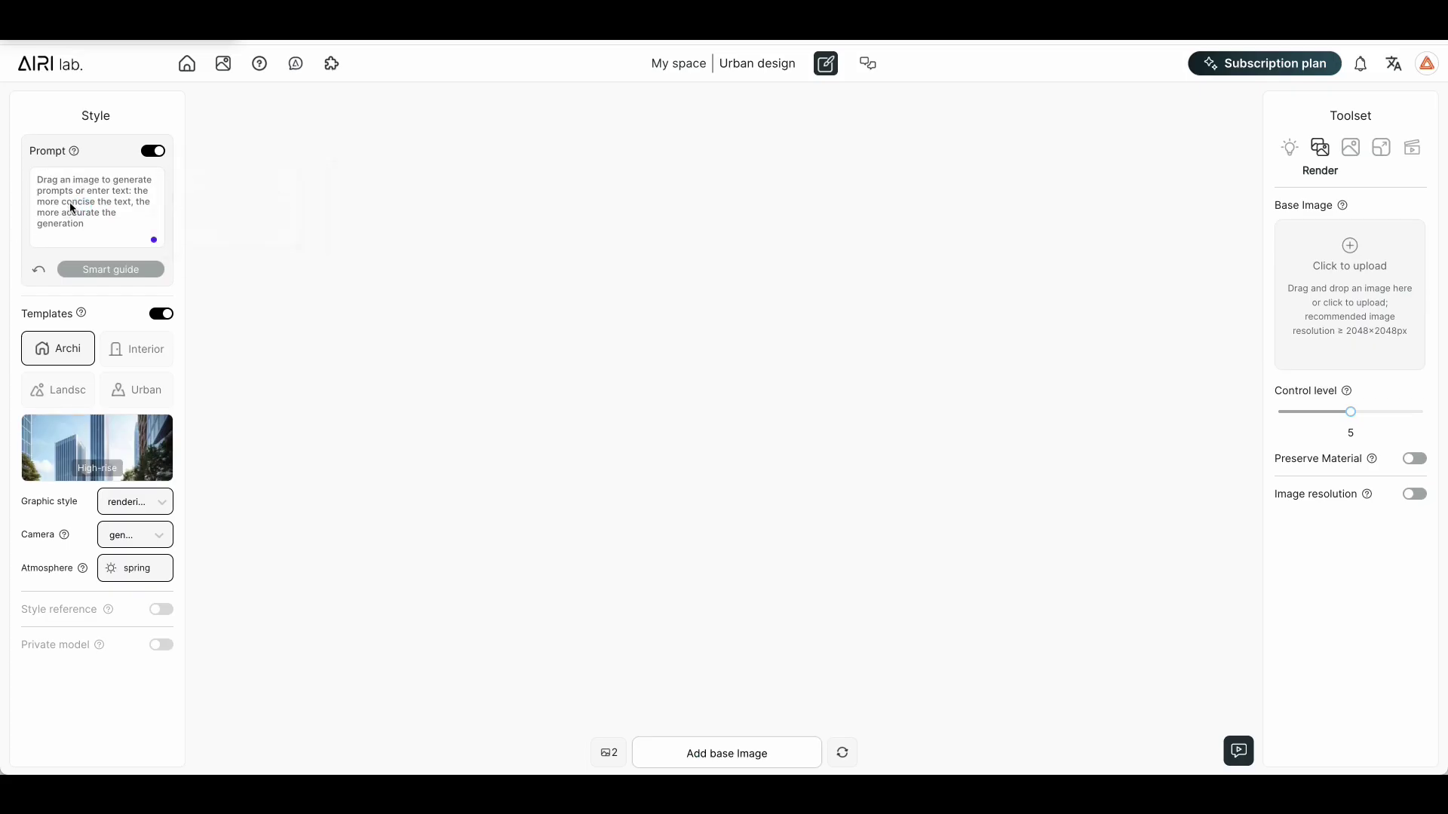
# Step: Expand 'new high-tech town, Shenzhen, mid-scale' into a detailed smart-city prompt and show Urban template styles
pyautogui.write('ne')
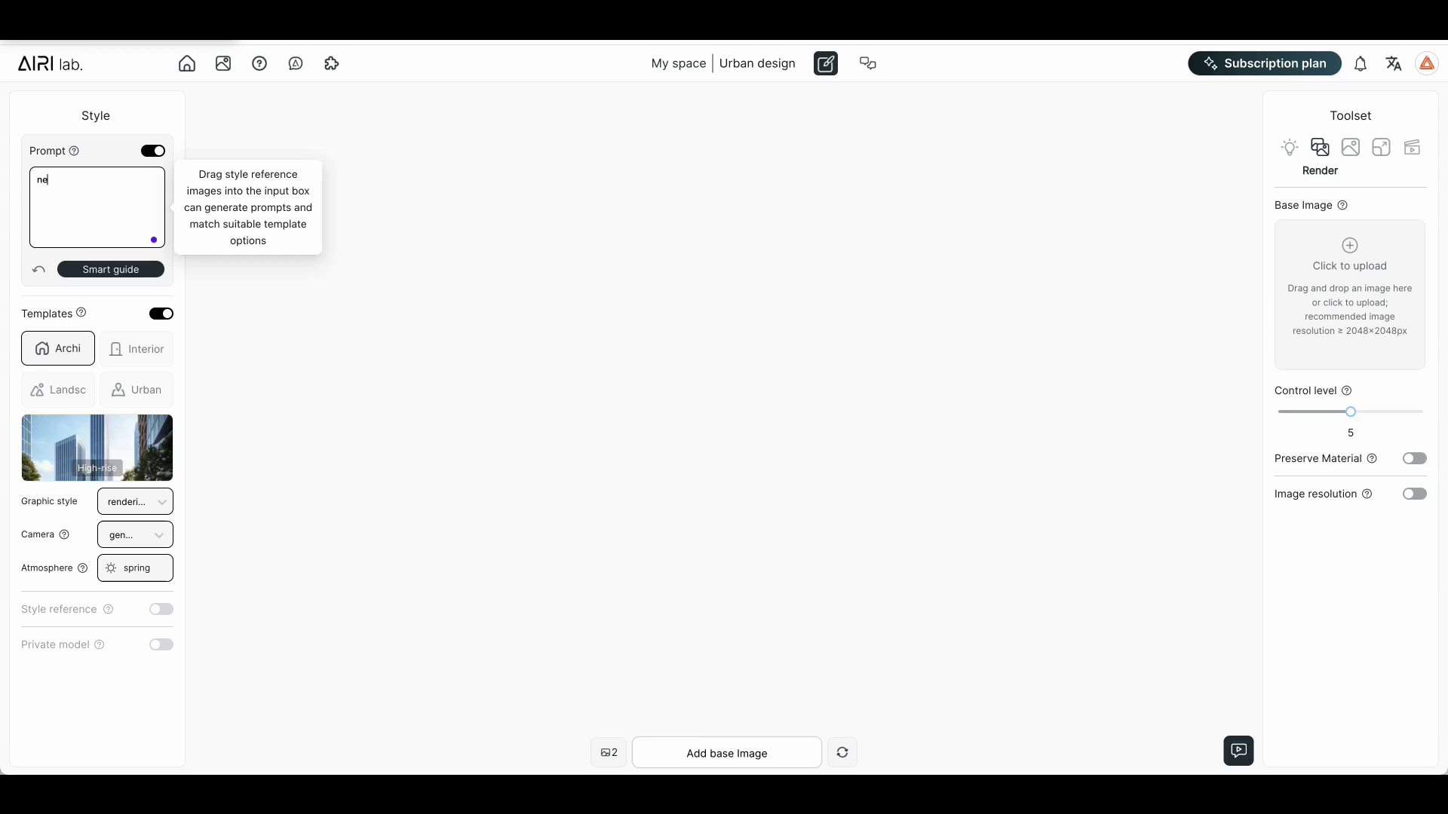
pyautogui.write('w')
pyautogui.write(', Shenz')
pyautogui.write('hen, mid-scale')
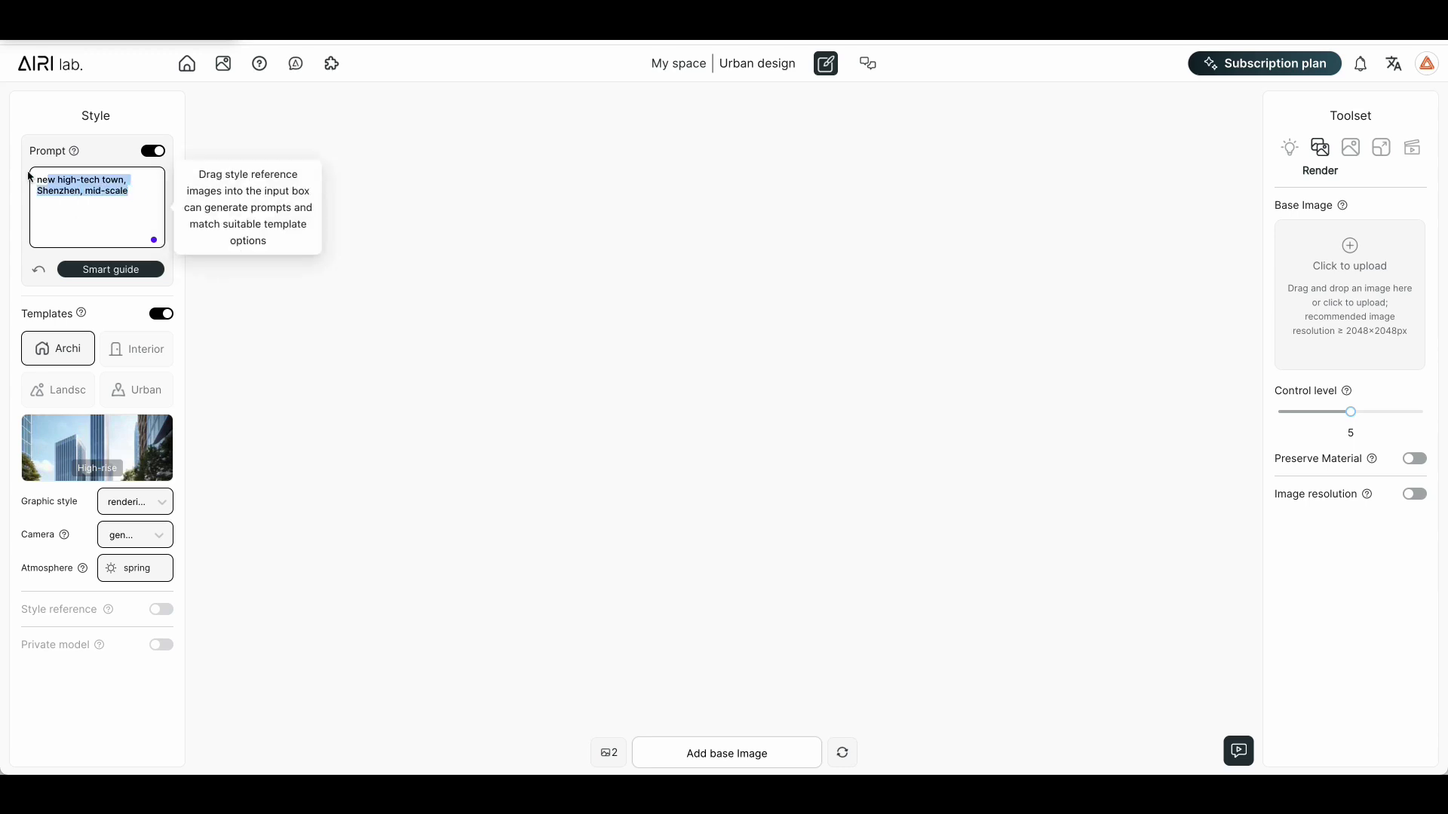
pyautogui.click(117, 269)
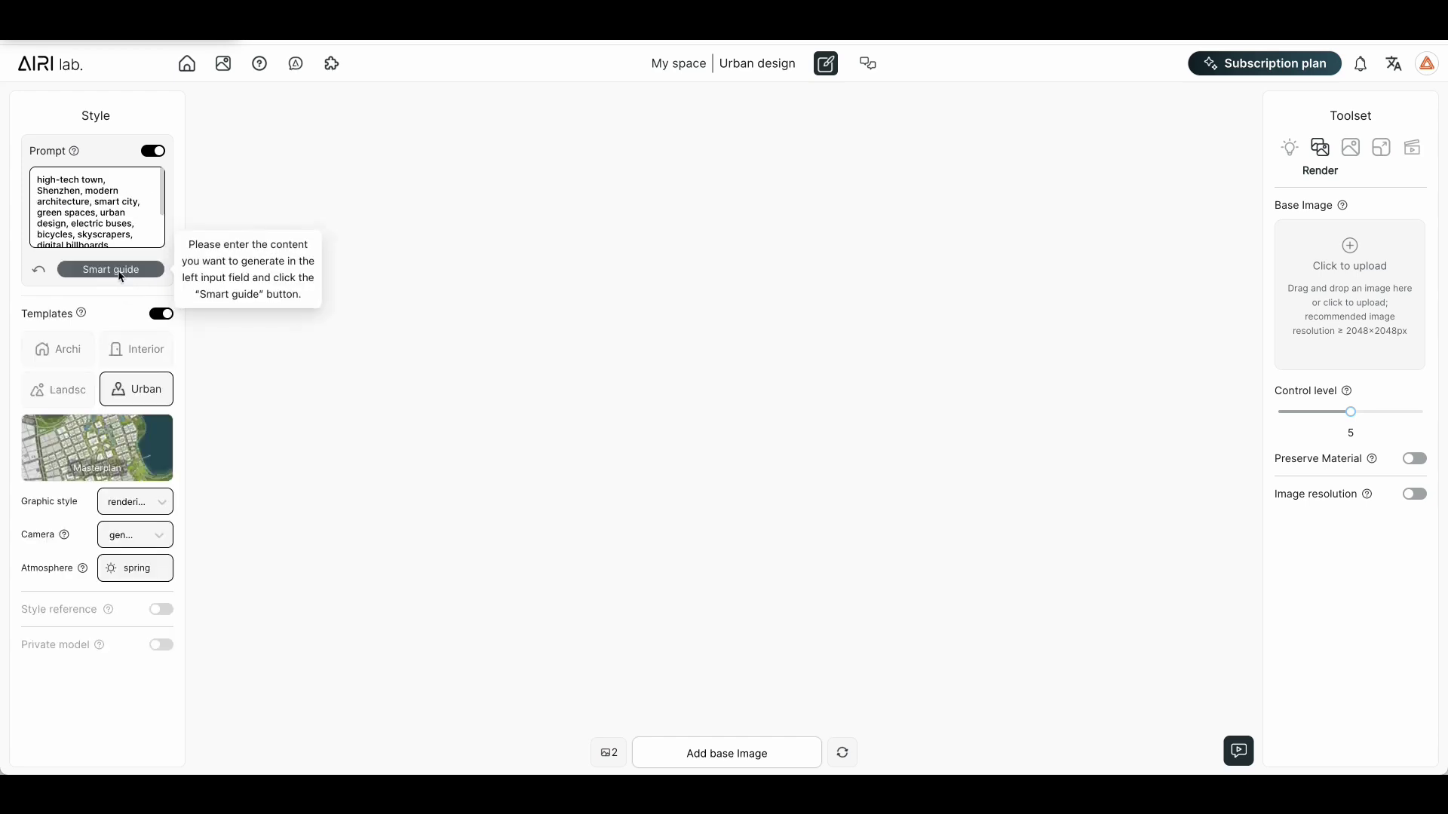
pyautogui.click(110, 472)
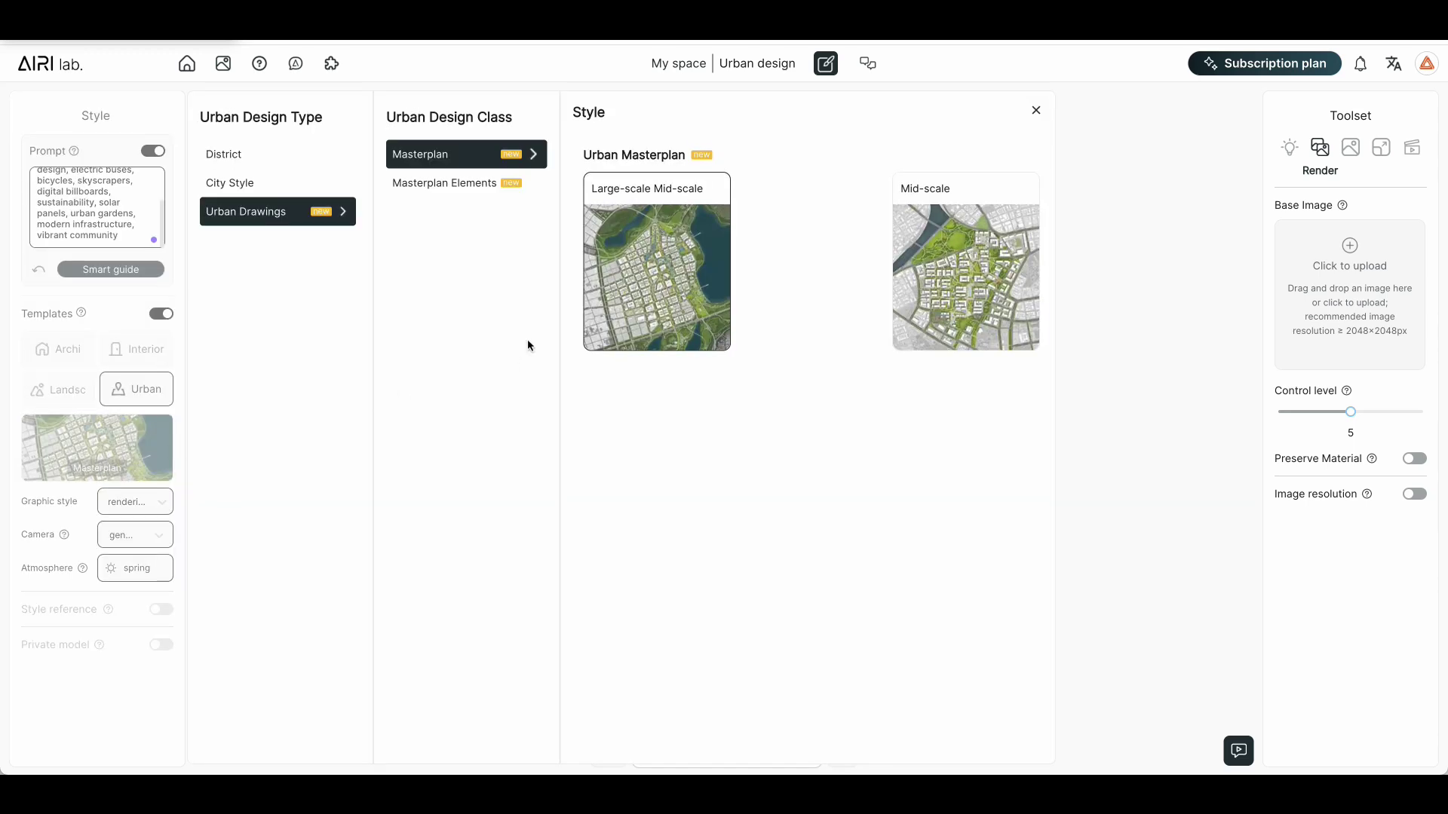
# Step: Browse the City Style templates and pick the Shenzhen city style
pyautogui.moveTo(656, 272)
pyautogui.click(475, 184)
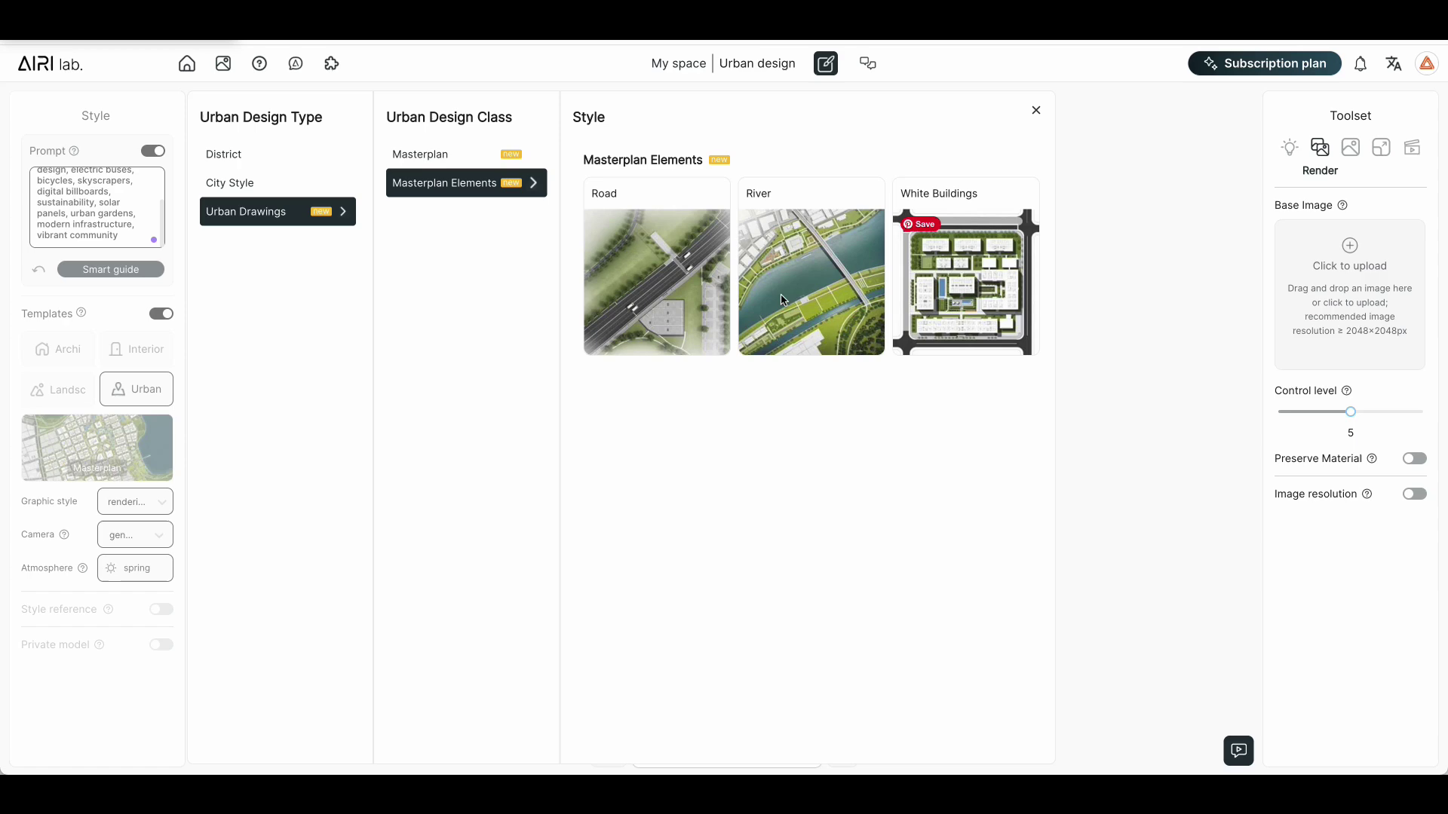
pyautogui.click(321, 183)
pyautogui.click(421, 161)
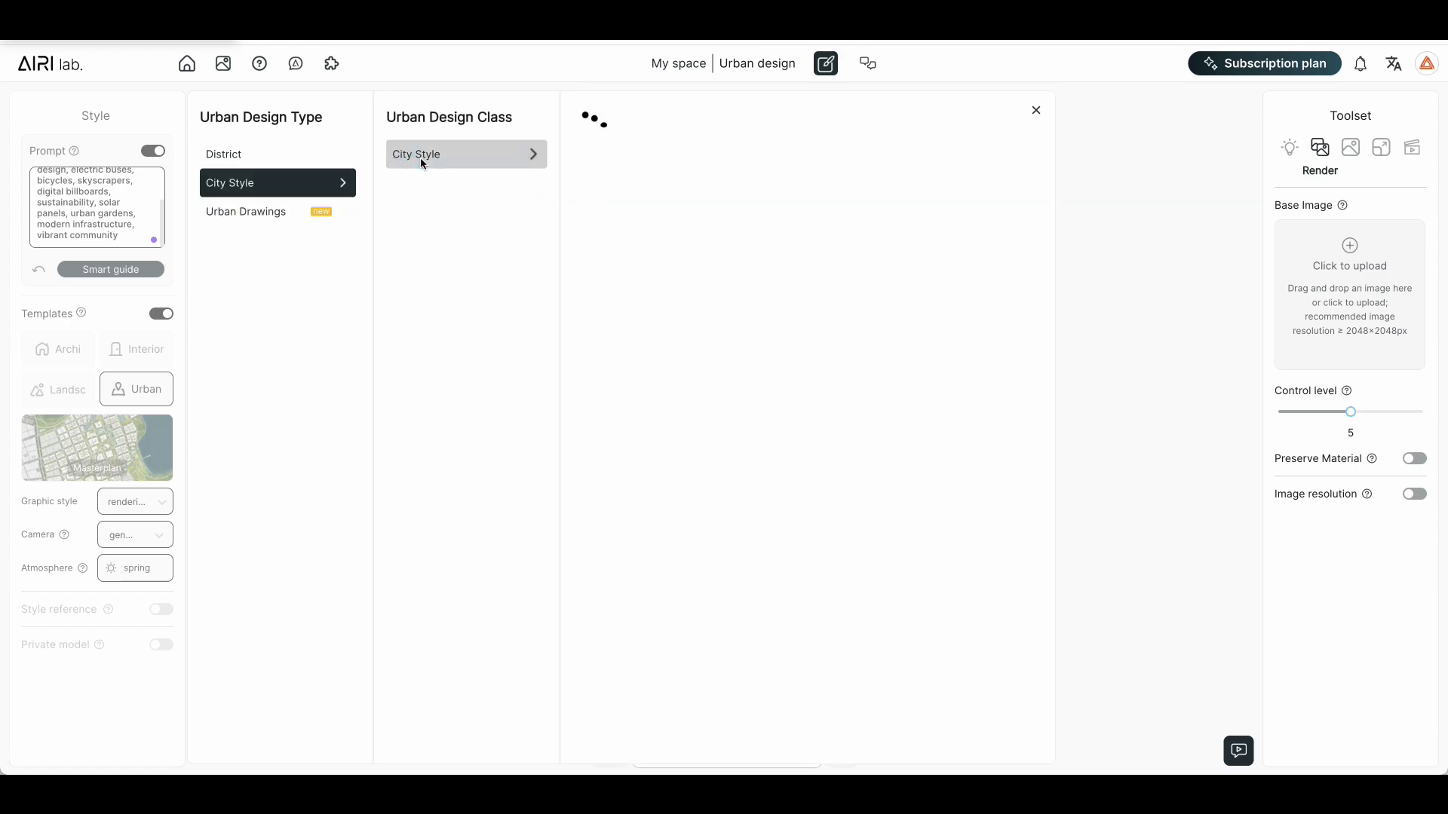
pyautogui.scroll(-5, 760, 435)
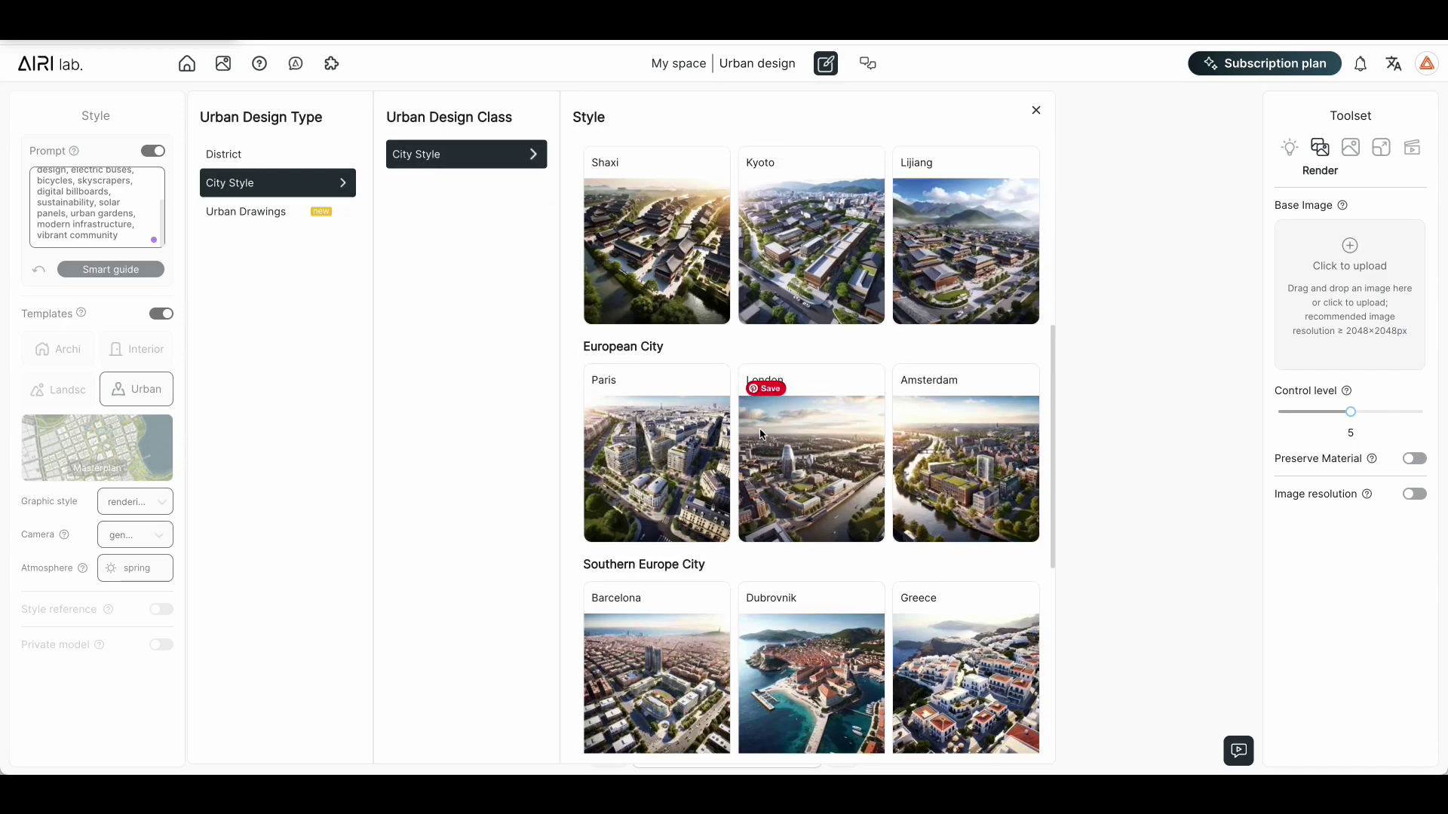
pyautogui.scroll(1, 760, 434)
pyautogui.scroll(2, 739, 490)
pyautogui.scroll(4, 701, 453)
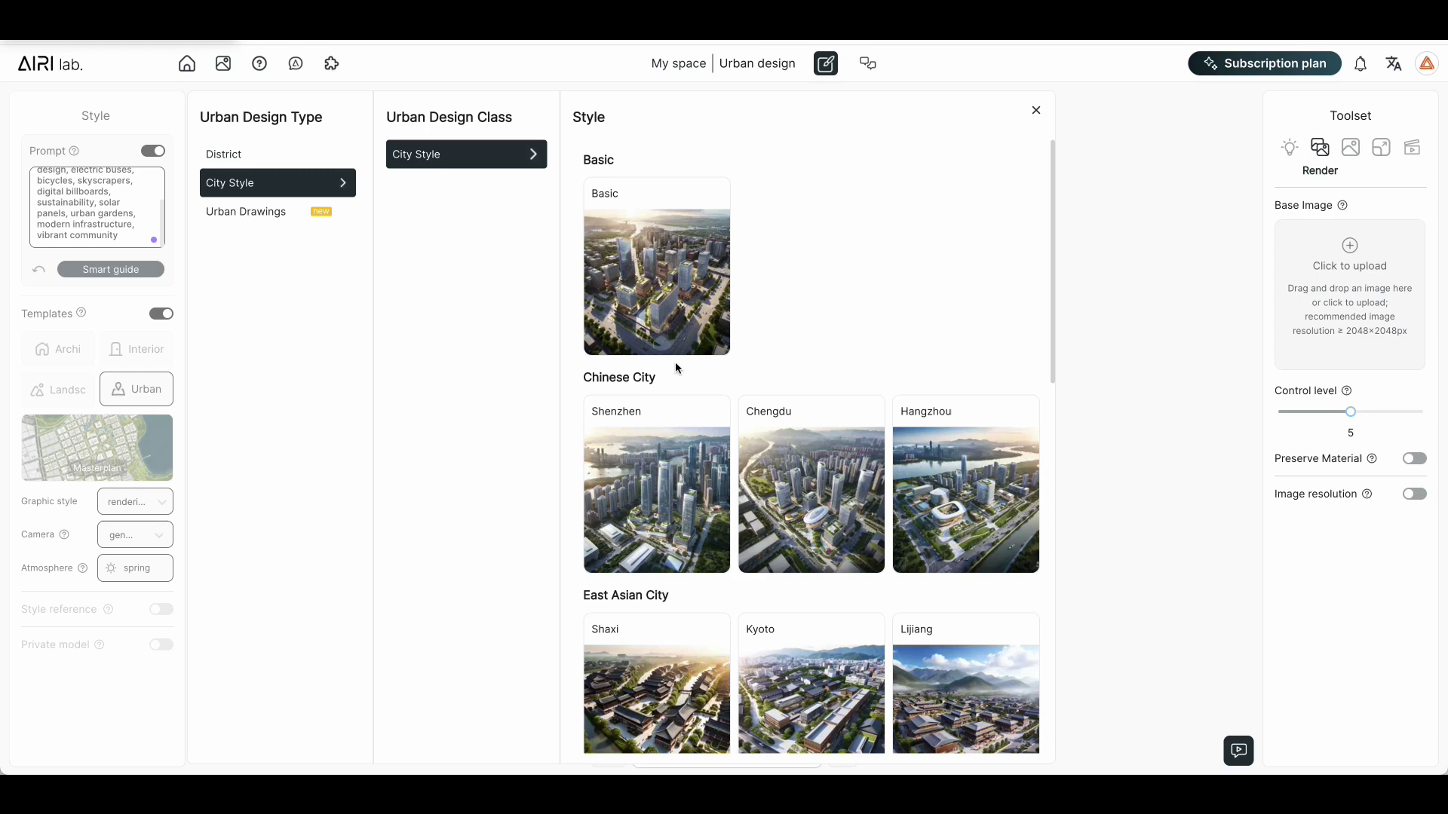
pyautogui.click(680, 505)
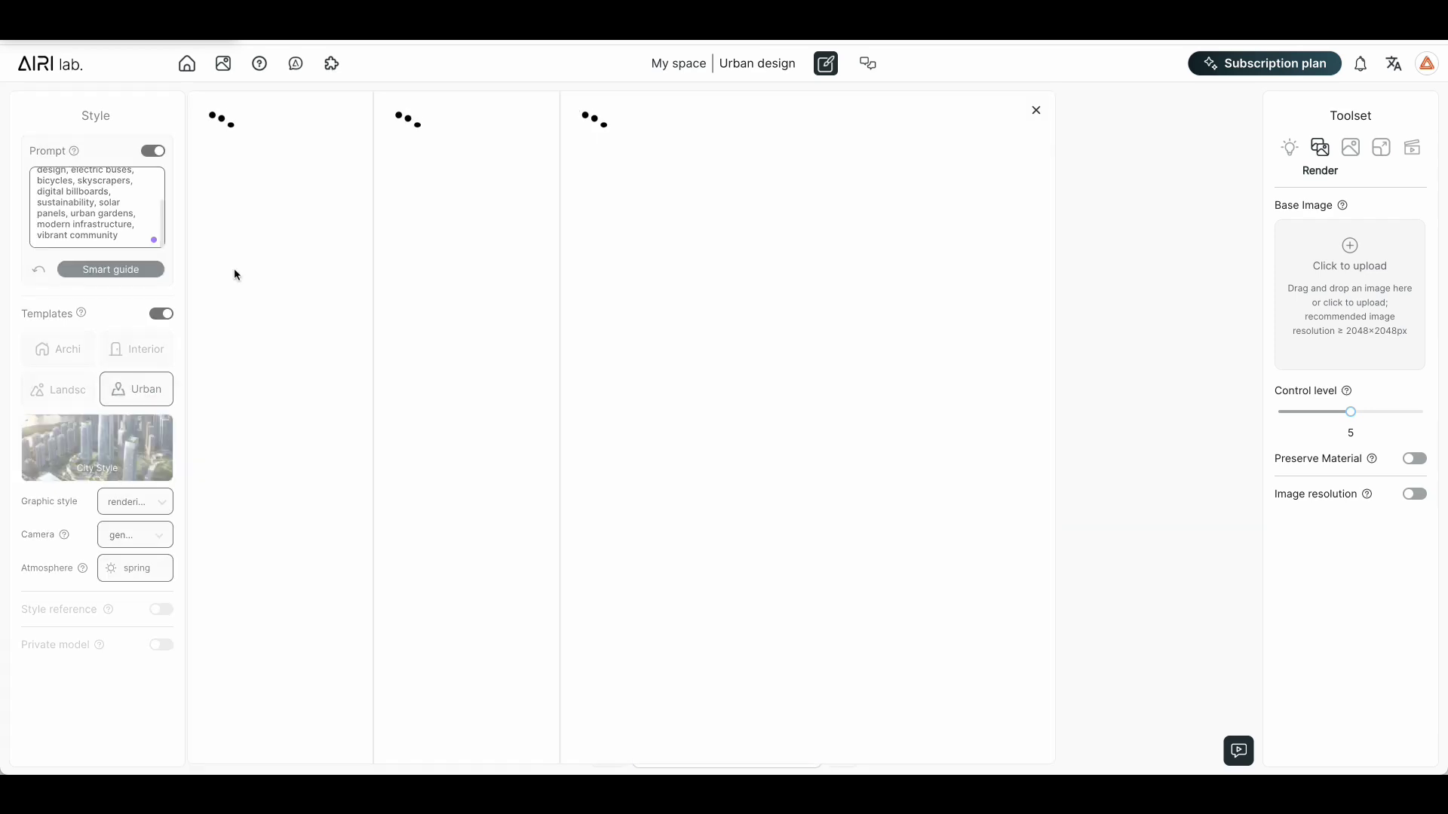
# Step: Choose Urban Drawings > Masterplan > Large-scale Mid-scale and switch the Toolset to Inspire
pyautogui.click(265, 215)
pyautogui.click(471, 154)
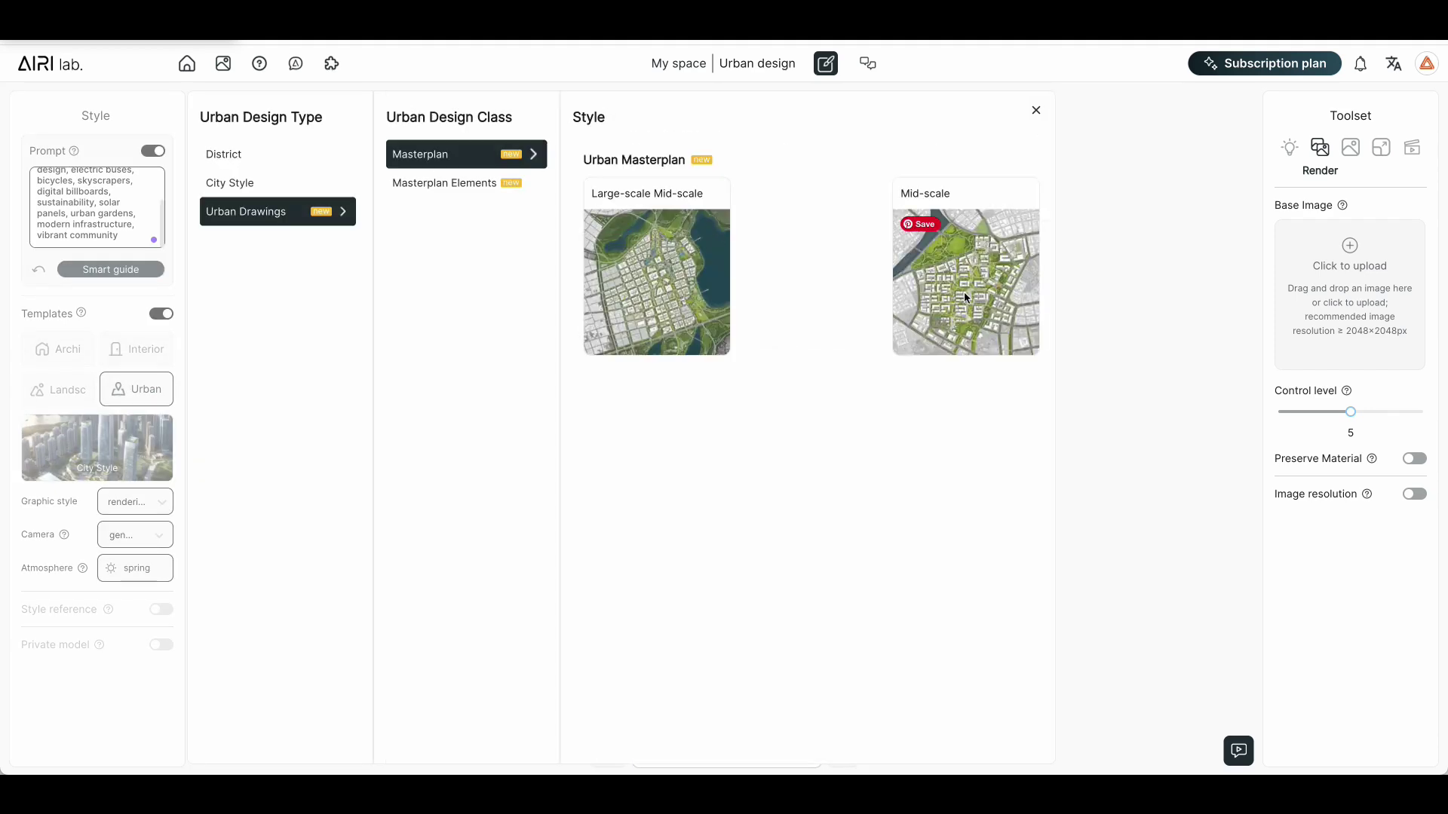
pyautogui.click(685, 299)
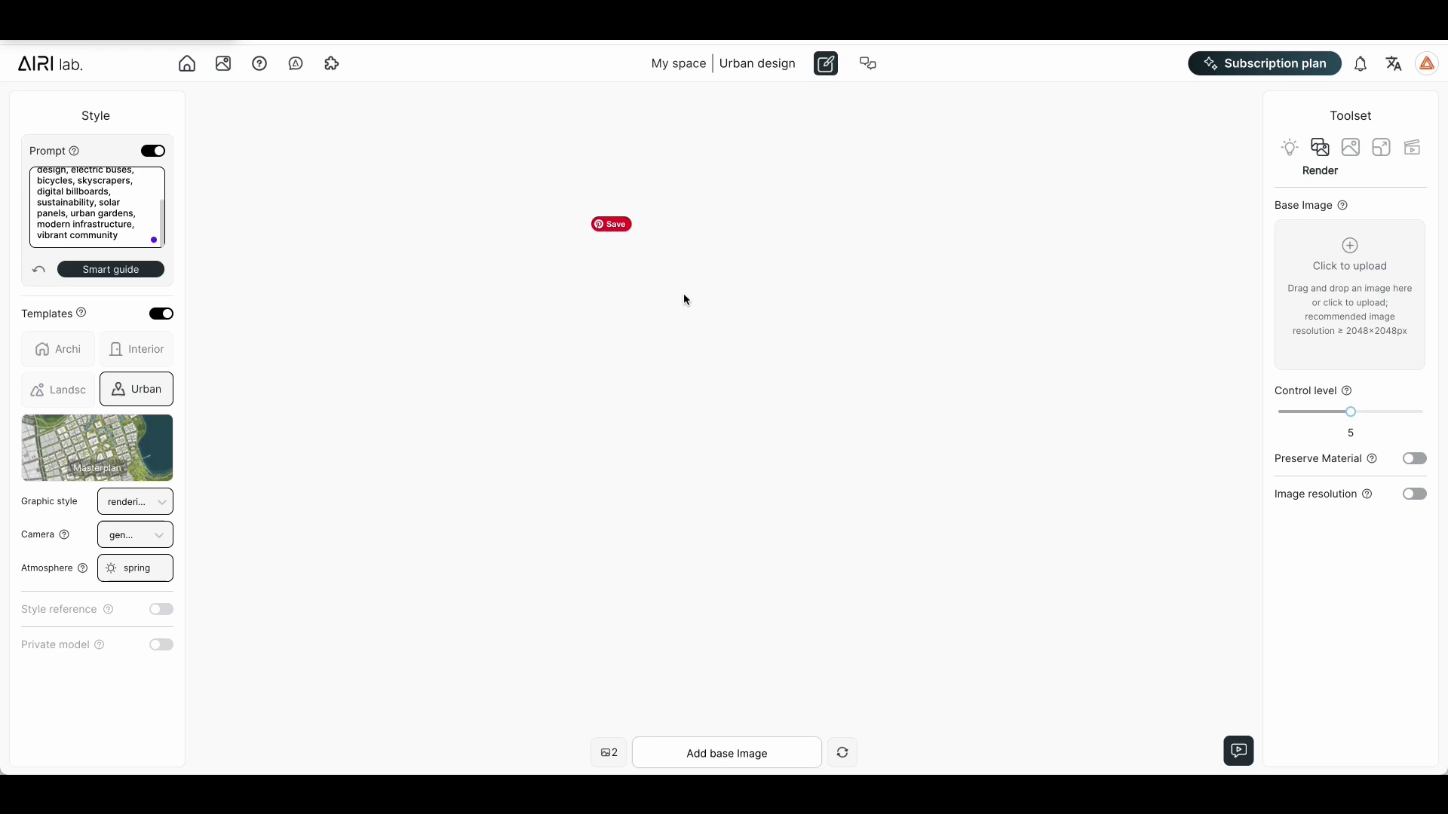
pyautogui.click(1289, 148)
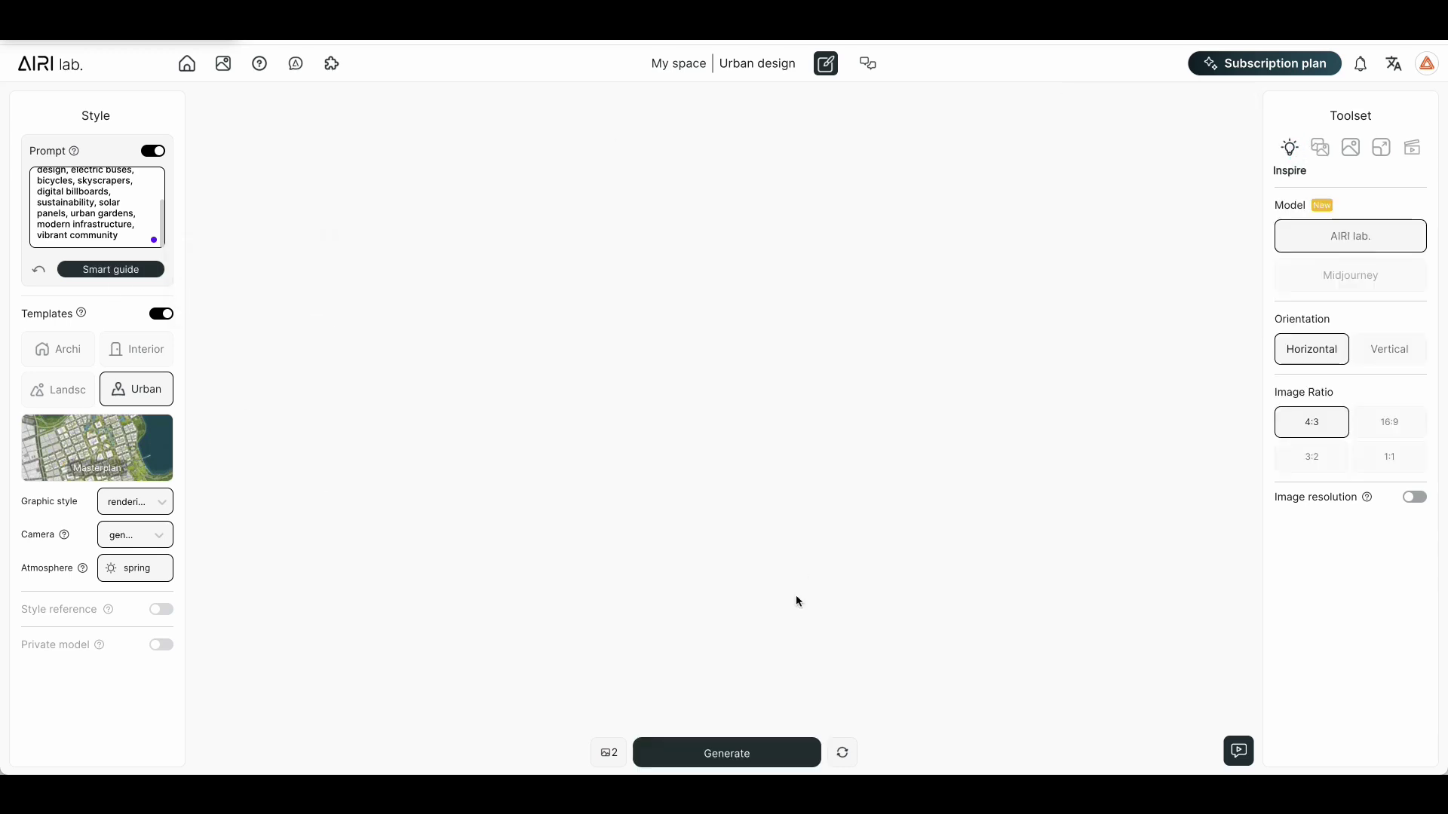
# Step: Generate two aerial Shenzhen masterplan renderings from the smart-city prompt and view the second
pyautogui.click(694, 760)
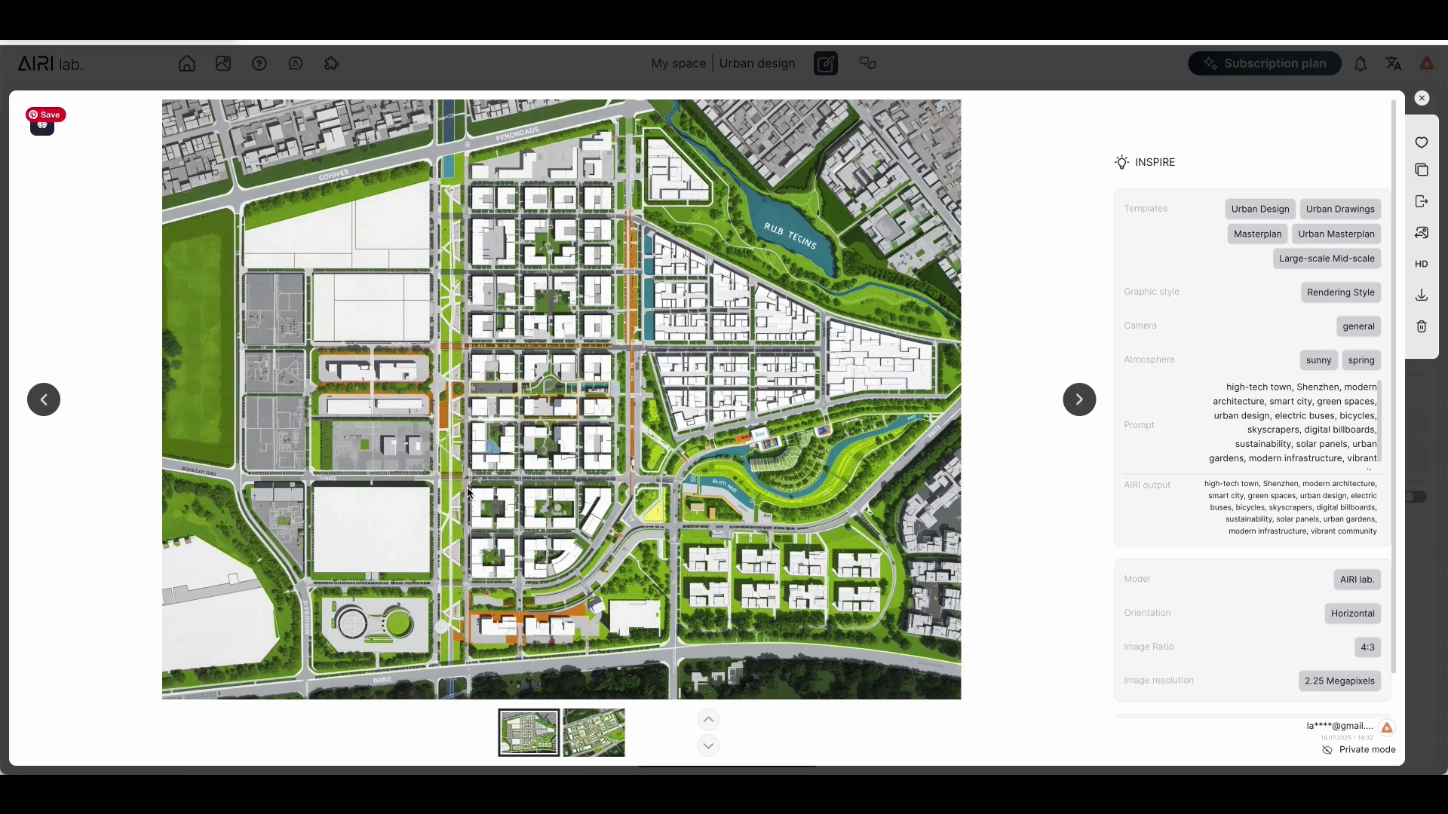
pyautogui.click(1079, 400)
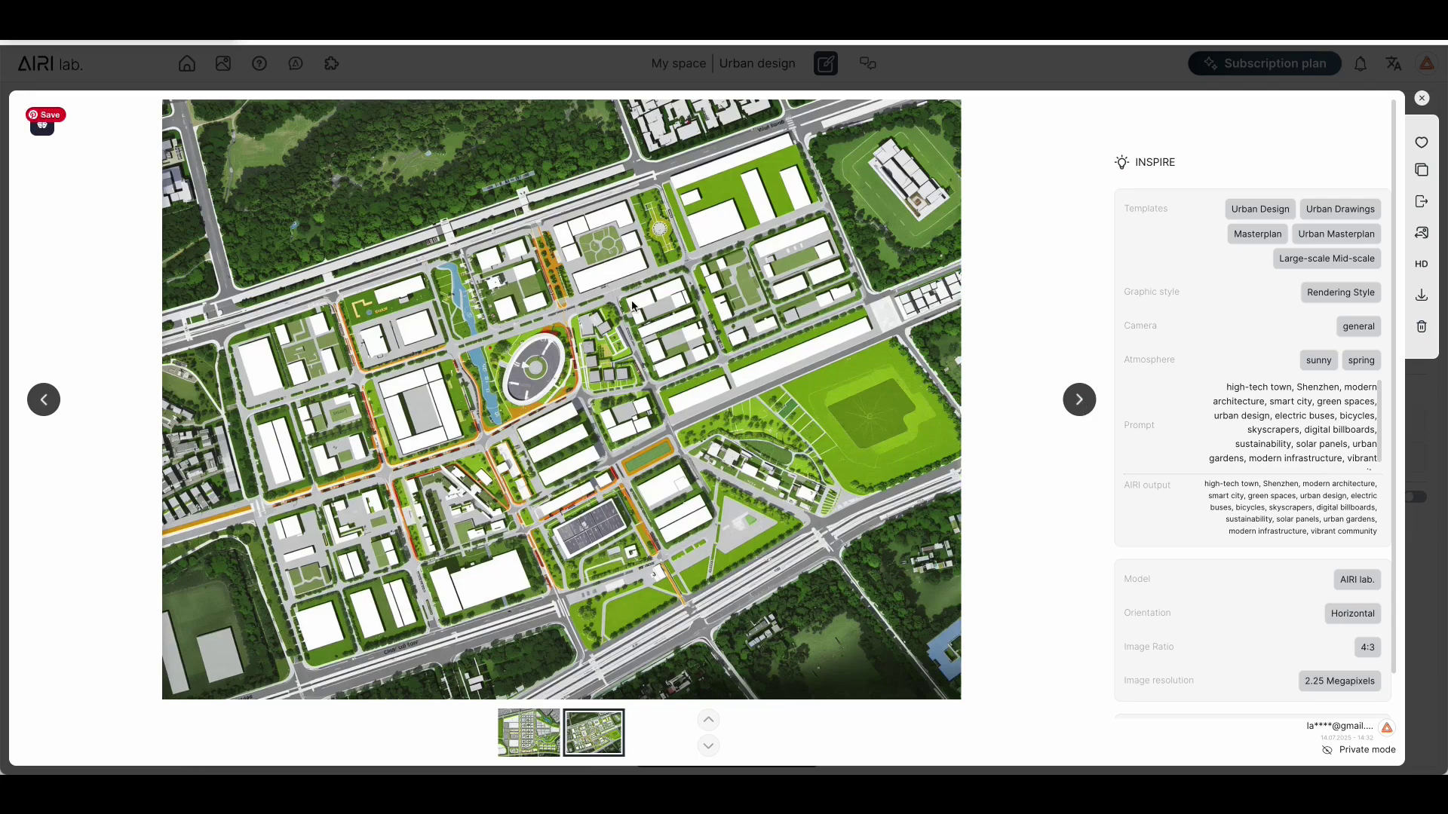
pyautogui.press('Escape')
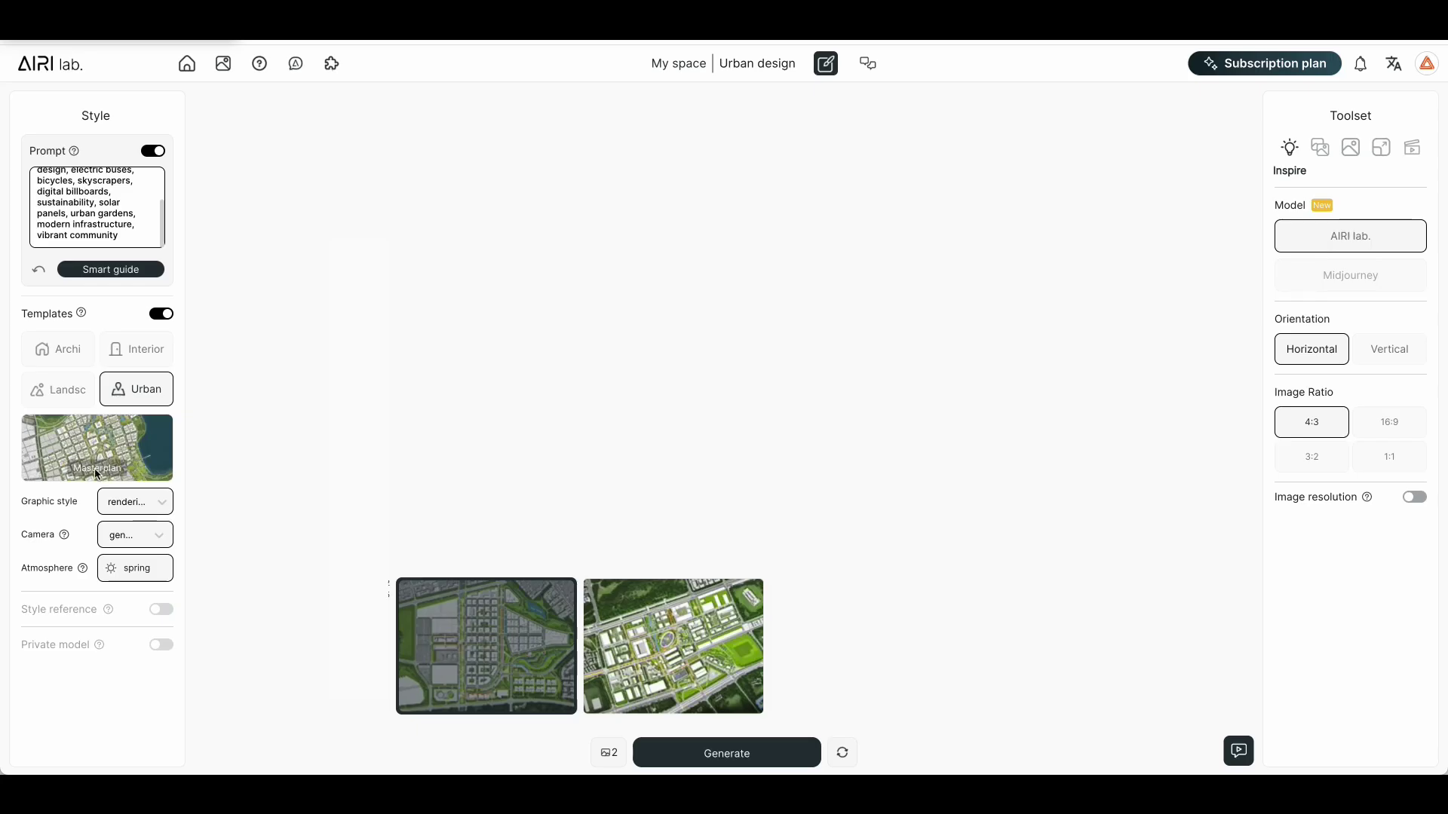
# Step: Set the template to City Style > Shenzhen
pyautogui.click(97, 474)
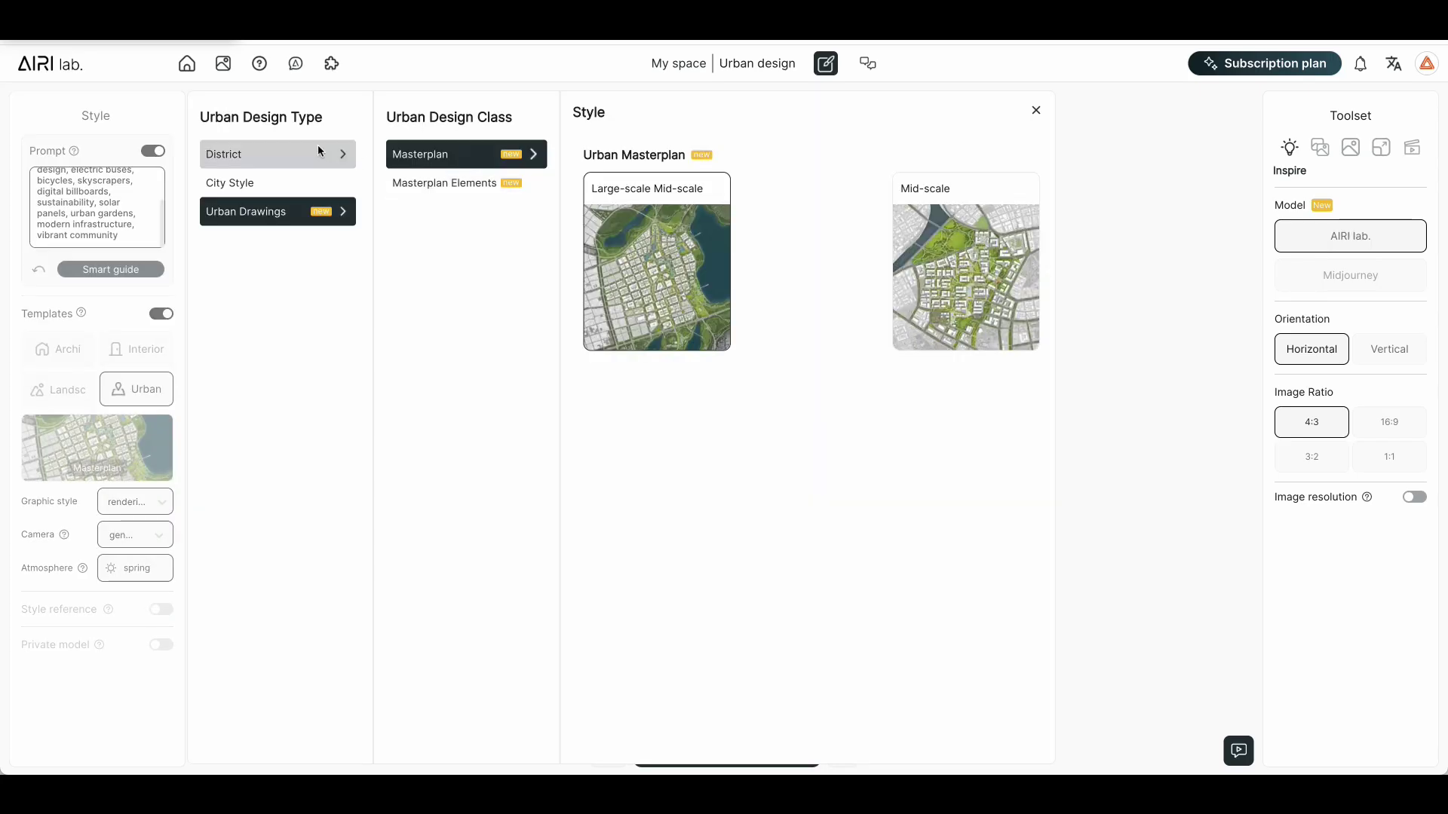
pyautogui.click(319, 150)
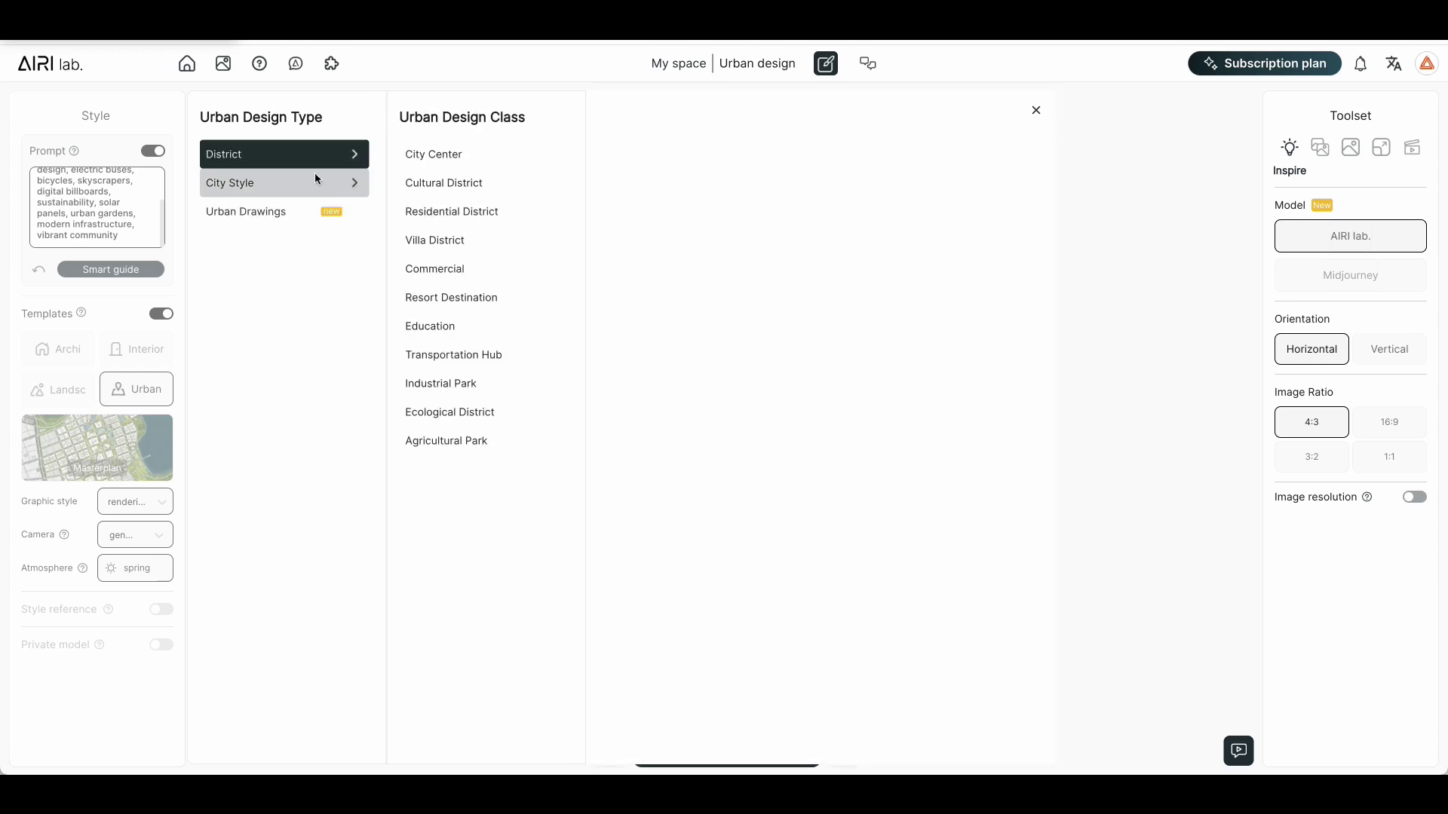
pyautogui.click(311, 178)
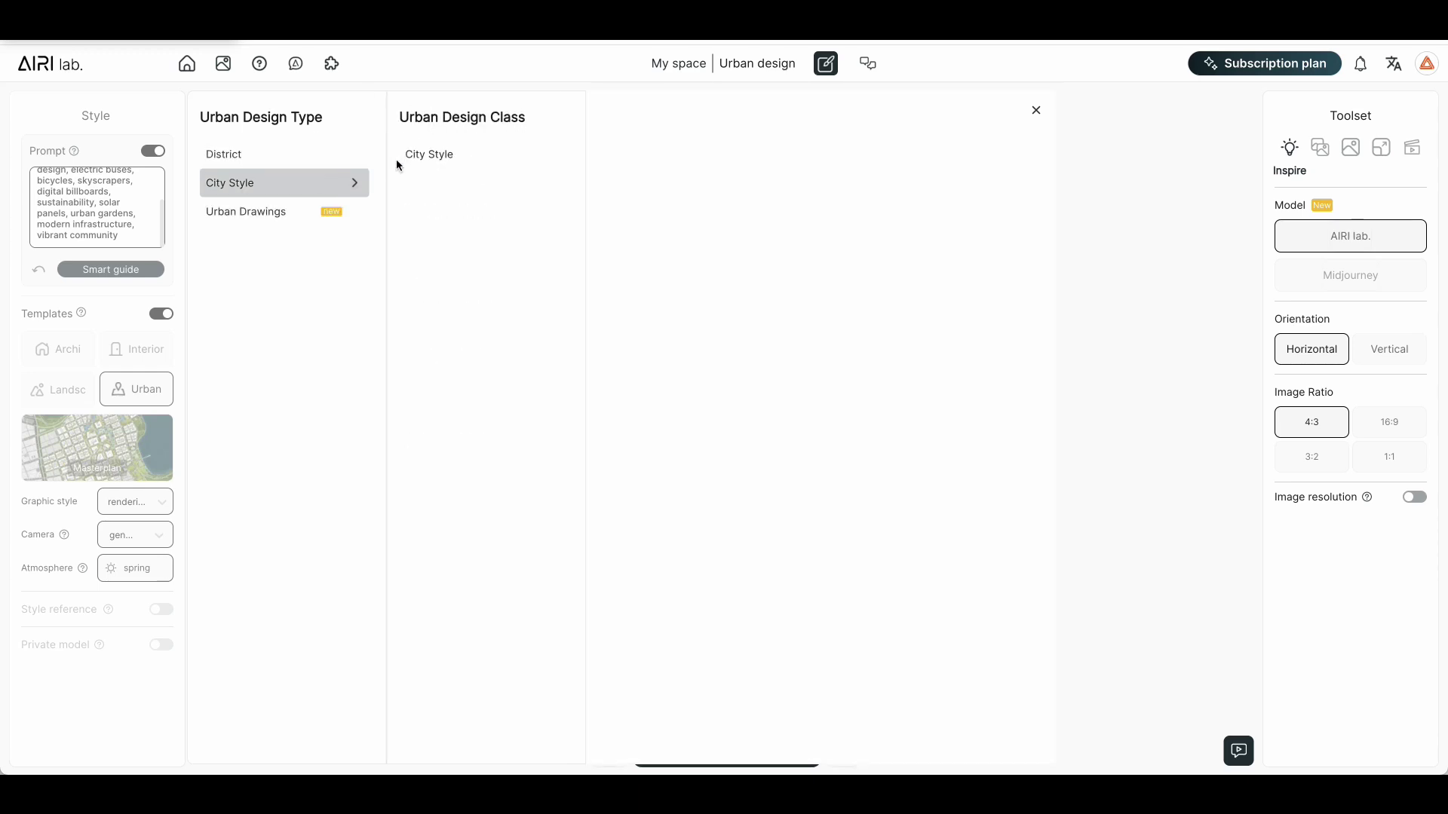
pyautogui.click(429, 158)
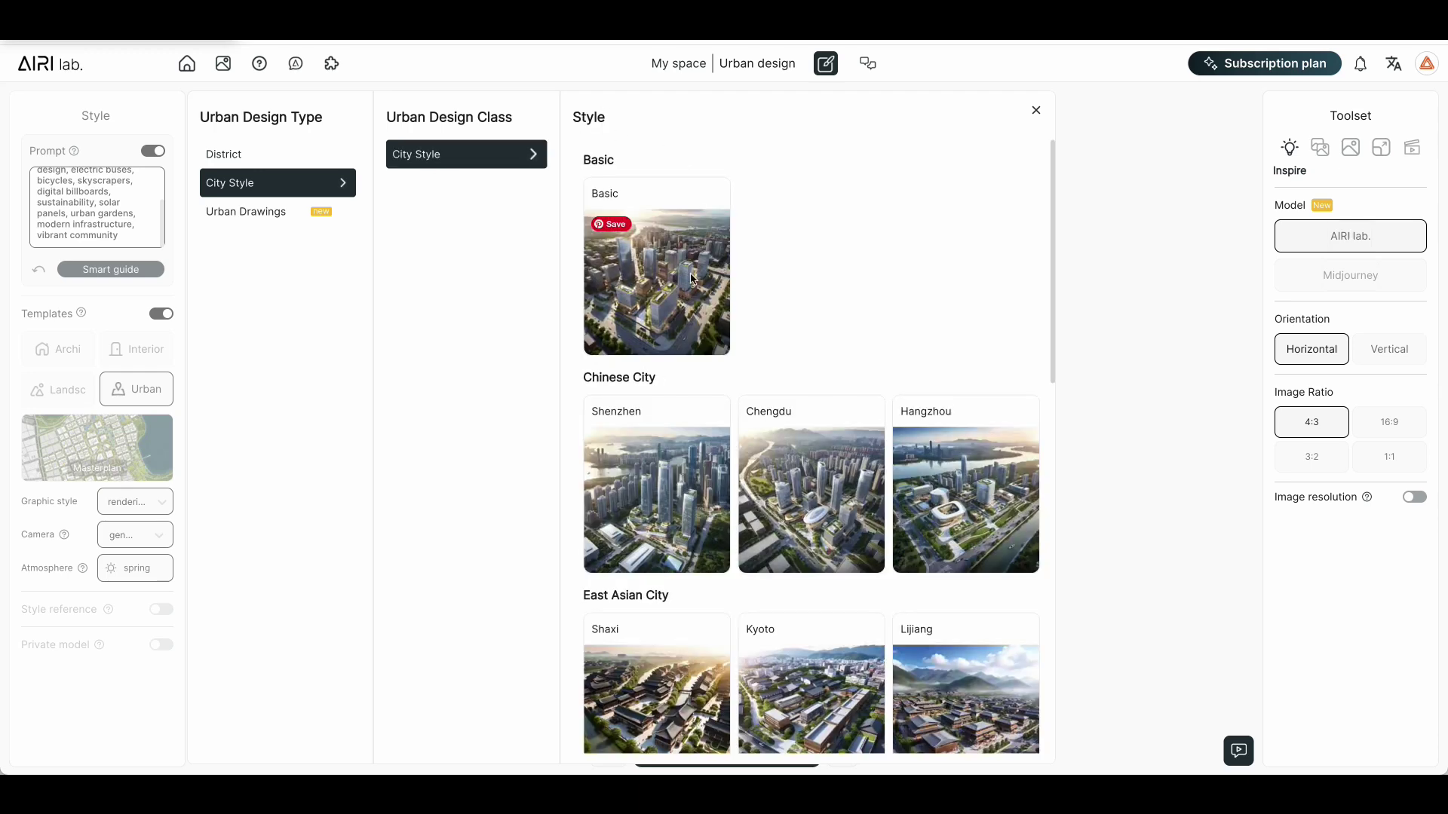
pyautogui.scroll(-1, 656, 317)
pyautogui.click(662, 441)
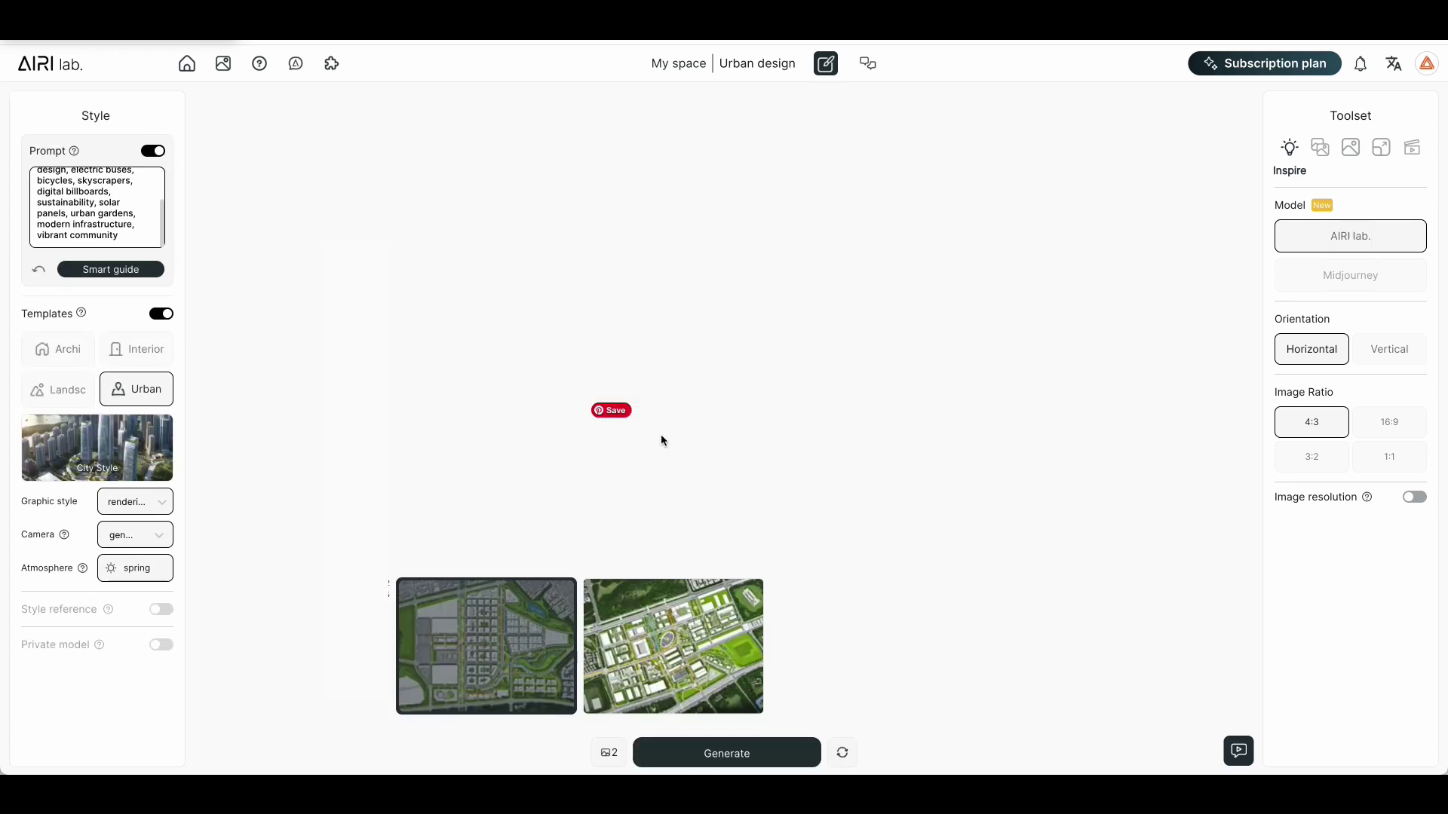
# Step: Browse the four new aerial Shenzhen renderings in the image viewer
pyautogui.click(1080, 400)
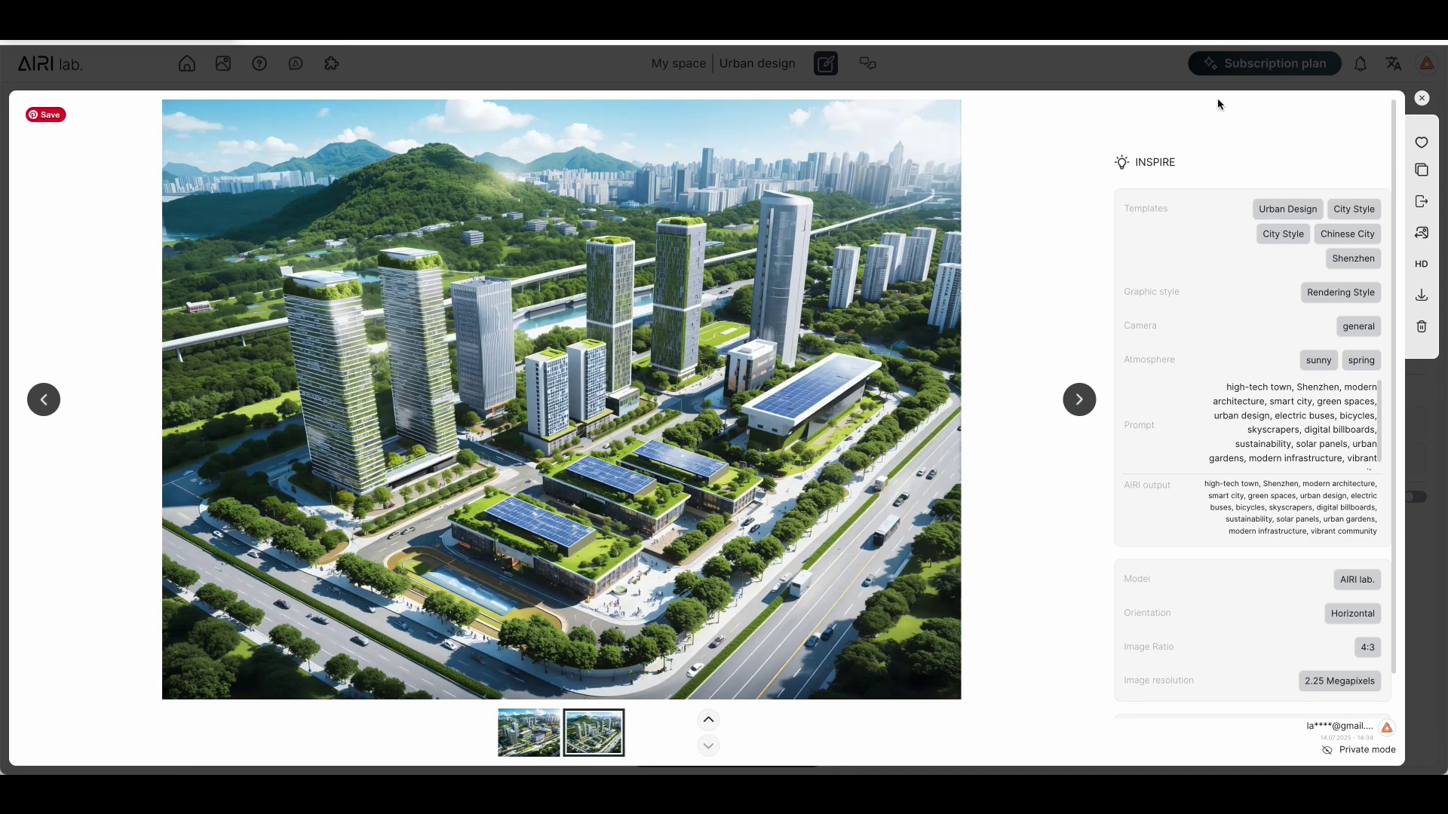
pyautogui.press('Left')
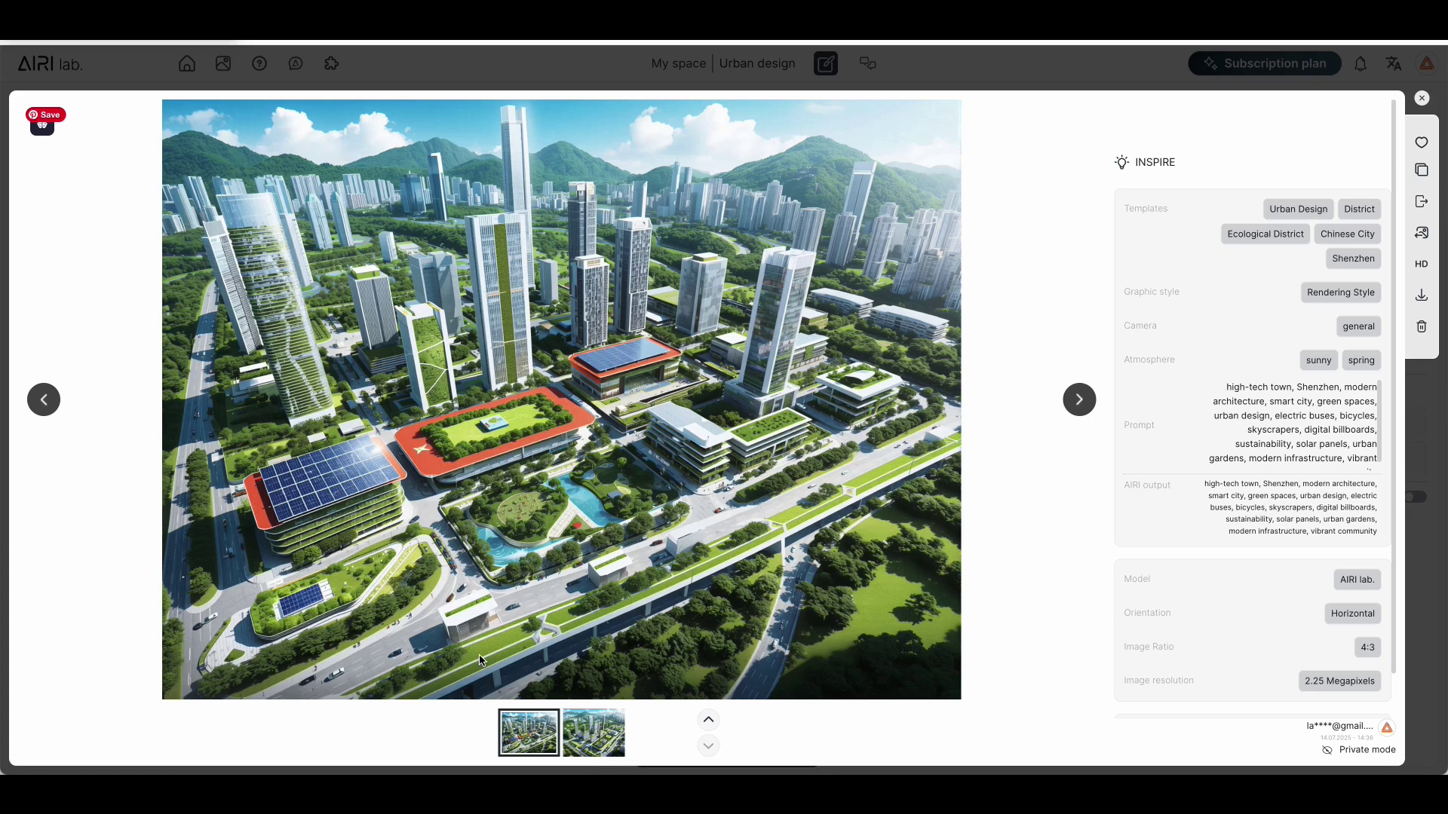
pyautogui.press('Right')
pyautogui.press('Left')
pyautogui.press('Right')
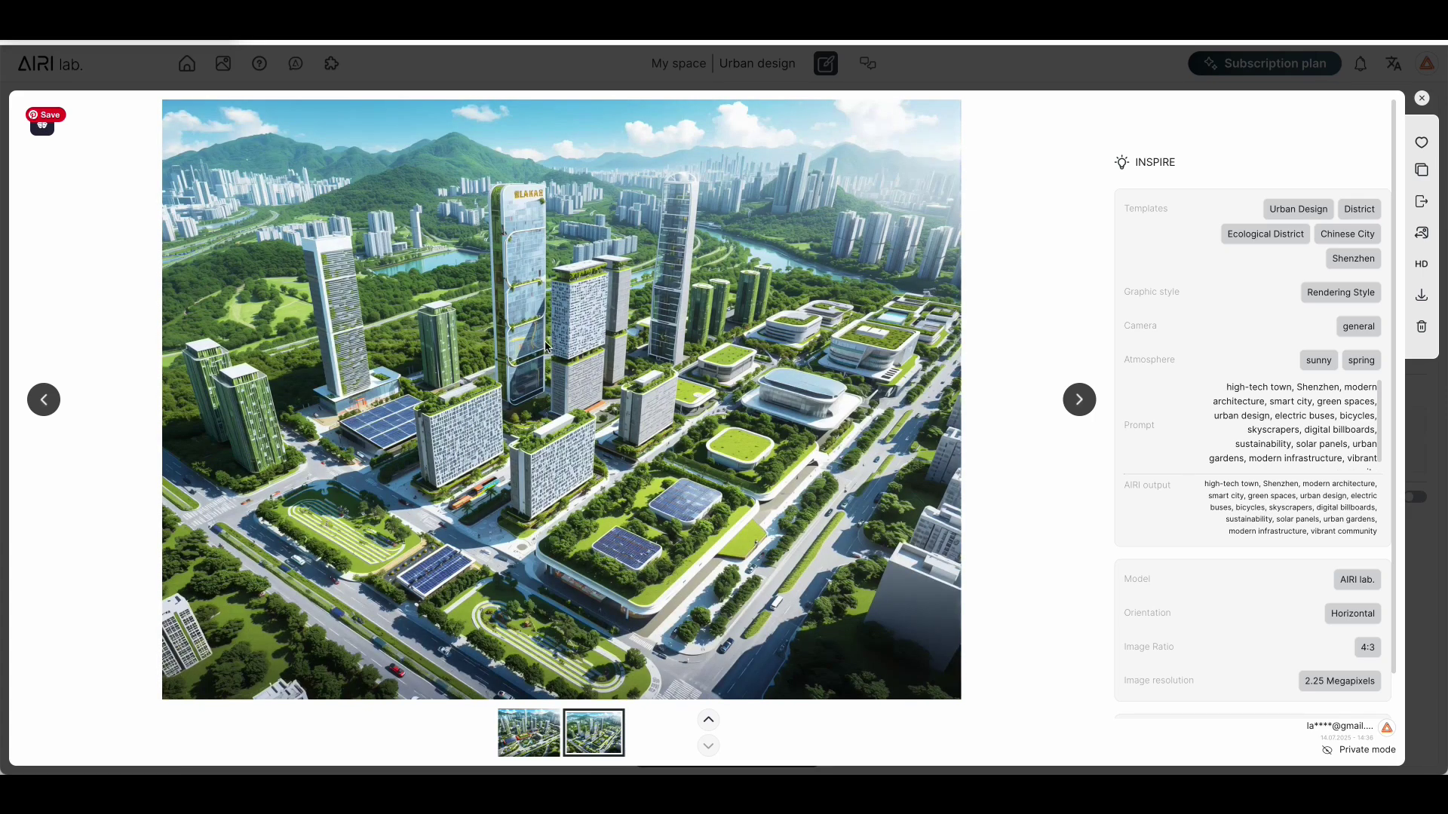
pyautogui.press('Escape')
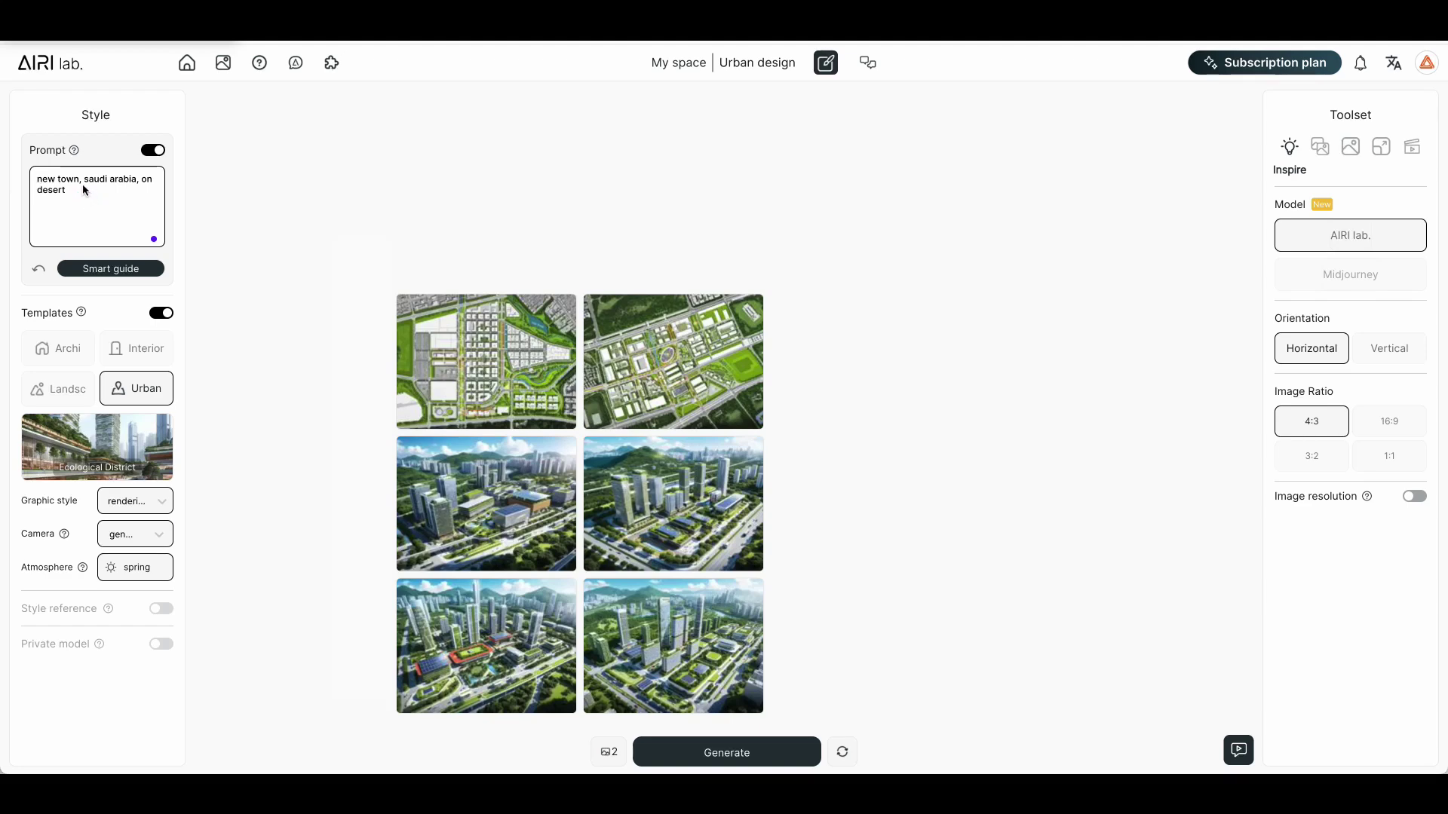
# Step: Expand the Saudi desert new-town prompt with Smart guide and generate white-building aerial views
pyautogui.click(85, 181)
pyautogui.moveTo(127, 186); pyautogui.dragTo(137, 185)
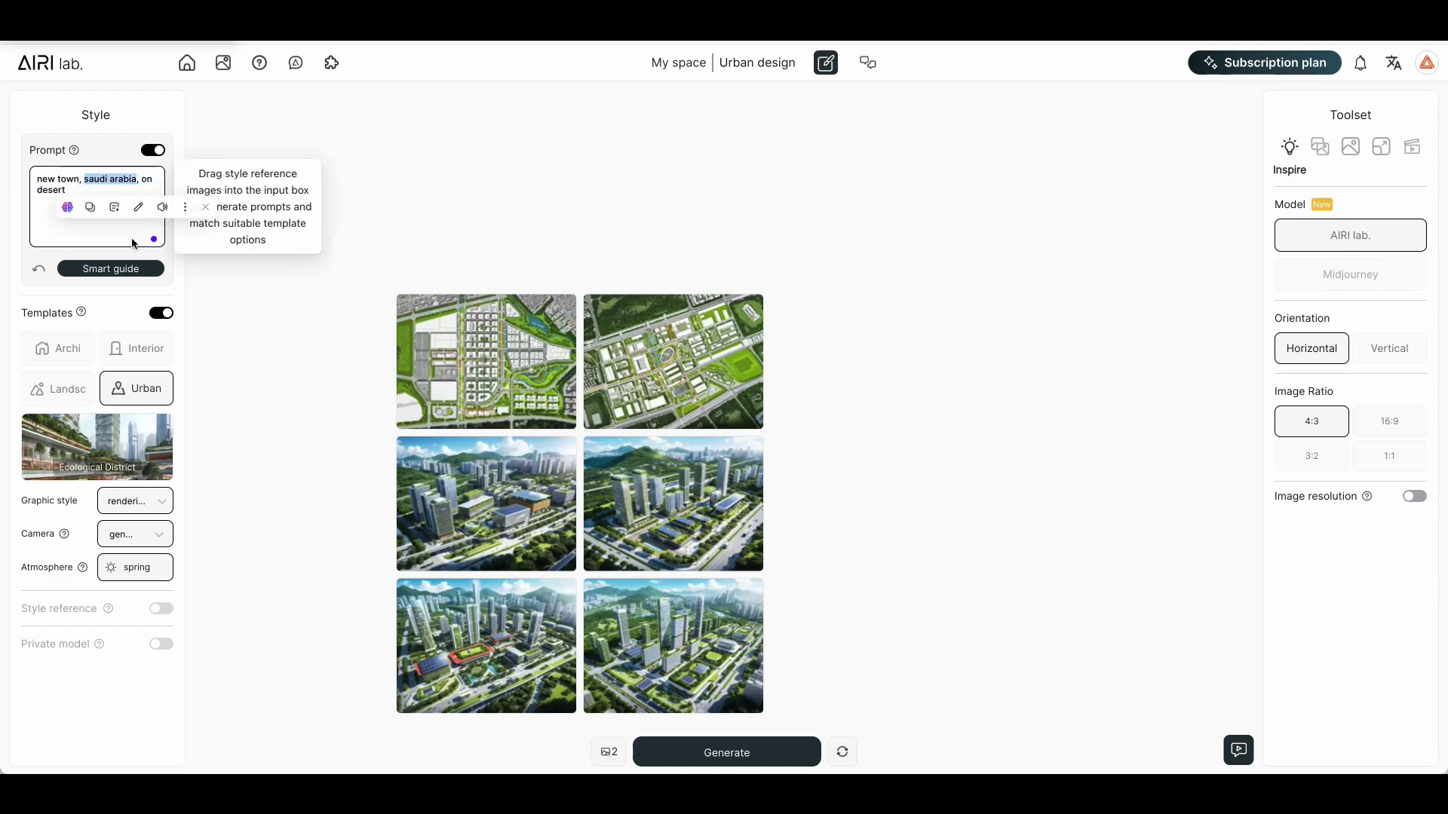
pyautogui.click(76, 183)
pyautogui.click(100, 269)
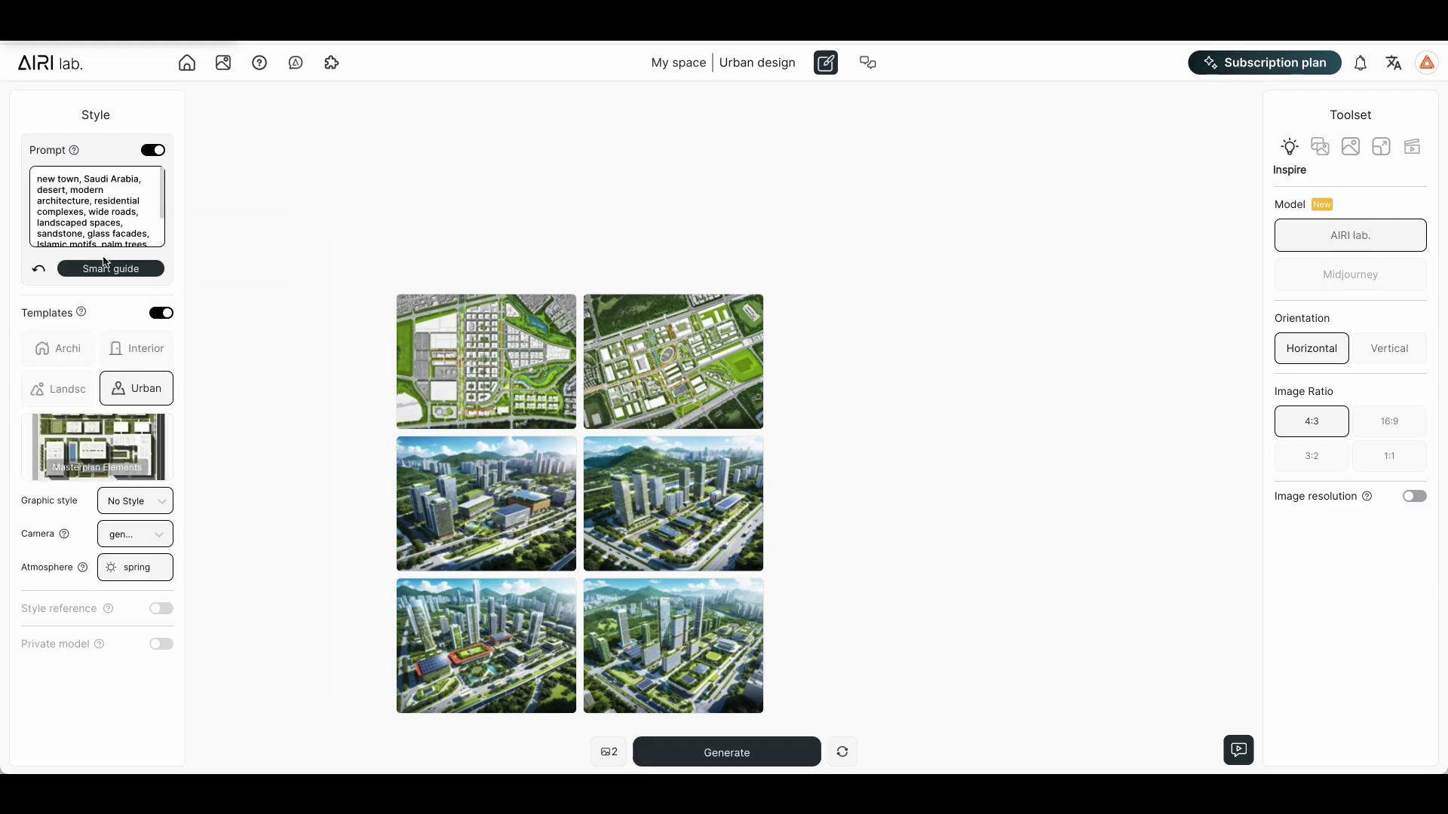
pyautogui.click(659, 764)
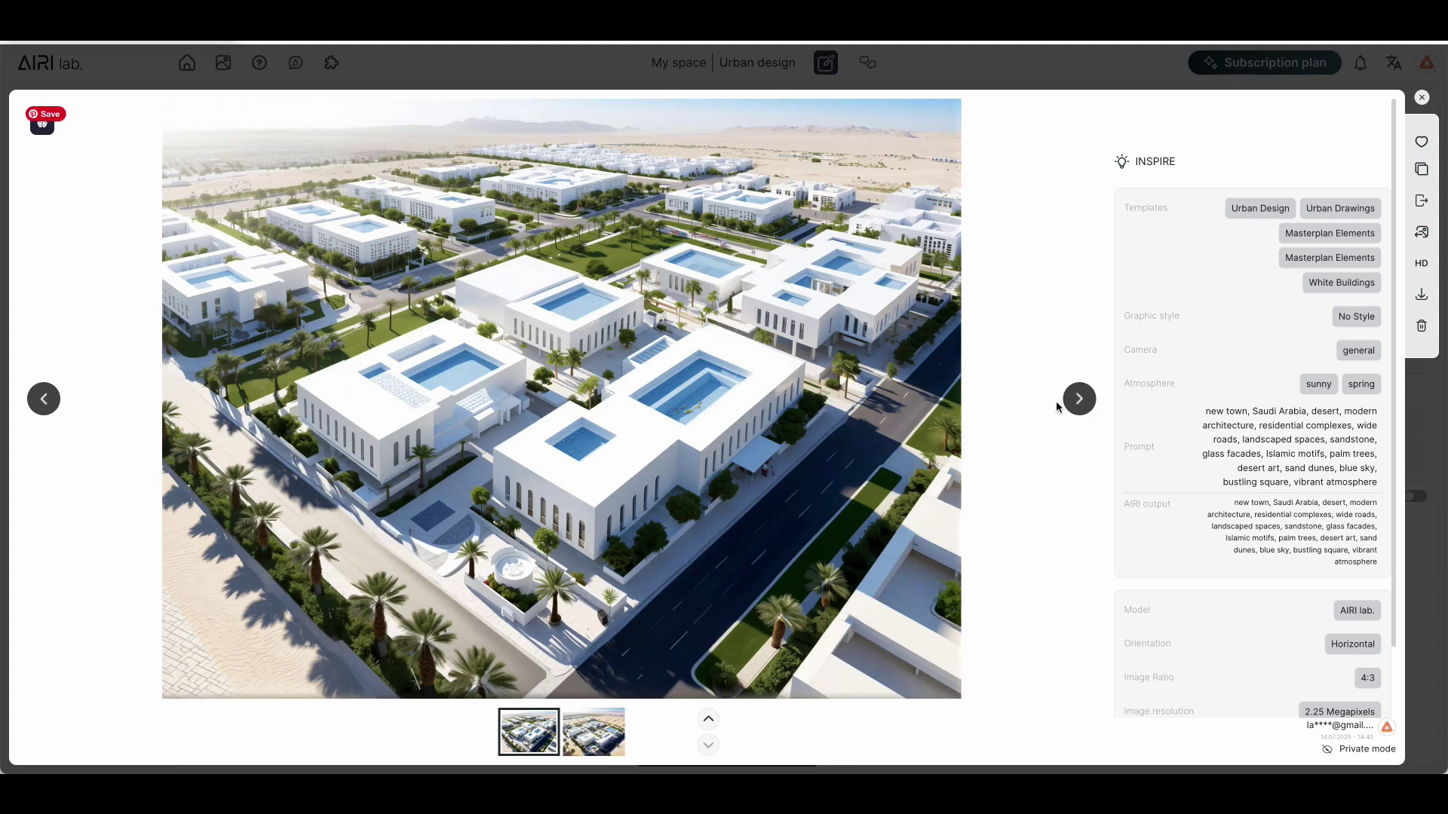
pyautogui.click(1079, 400)
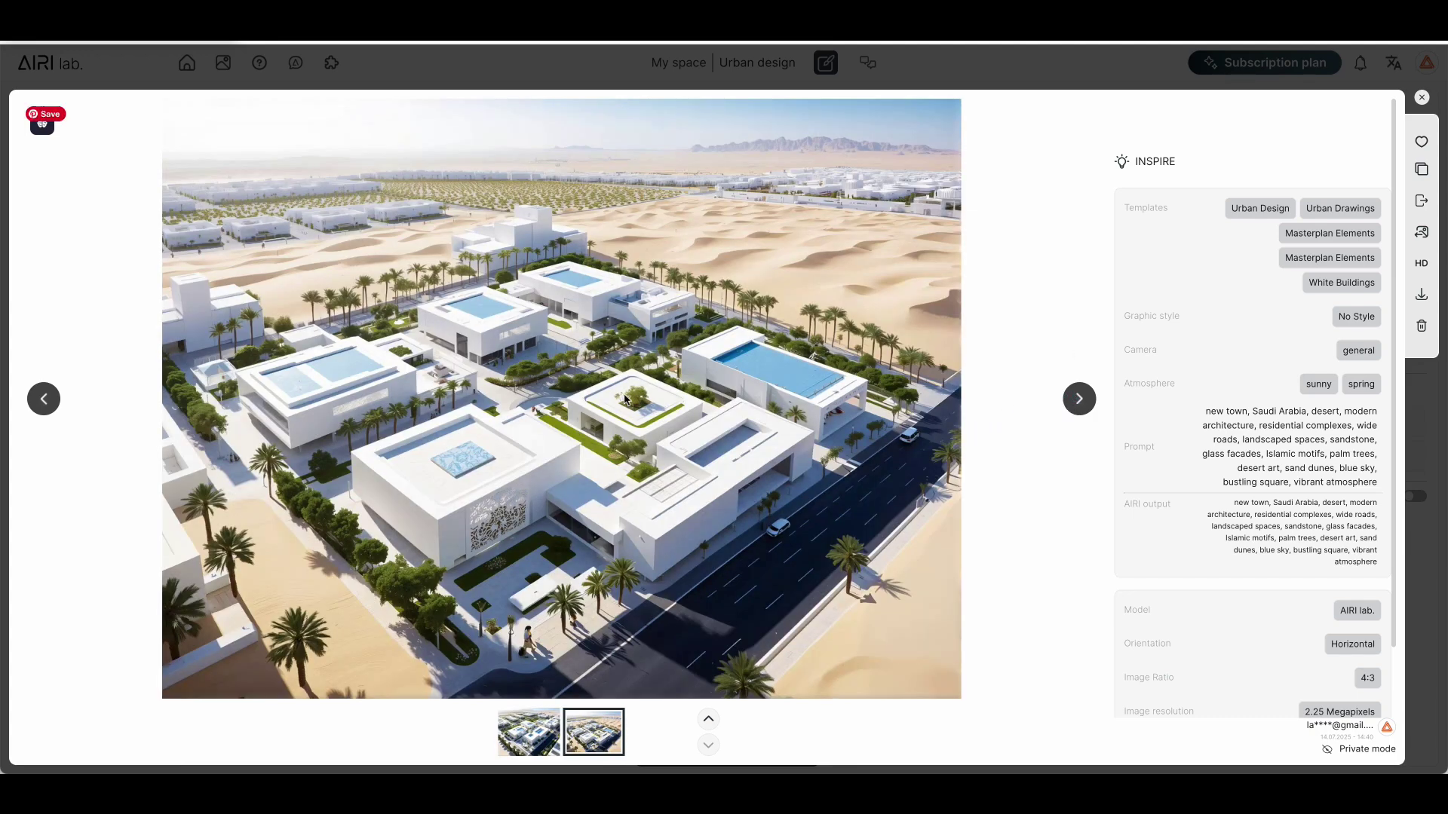
pyautogui.click(1421, 97)
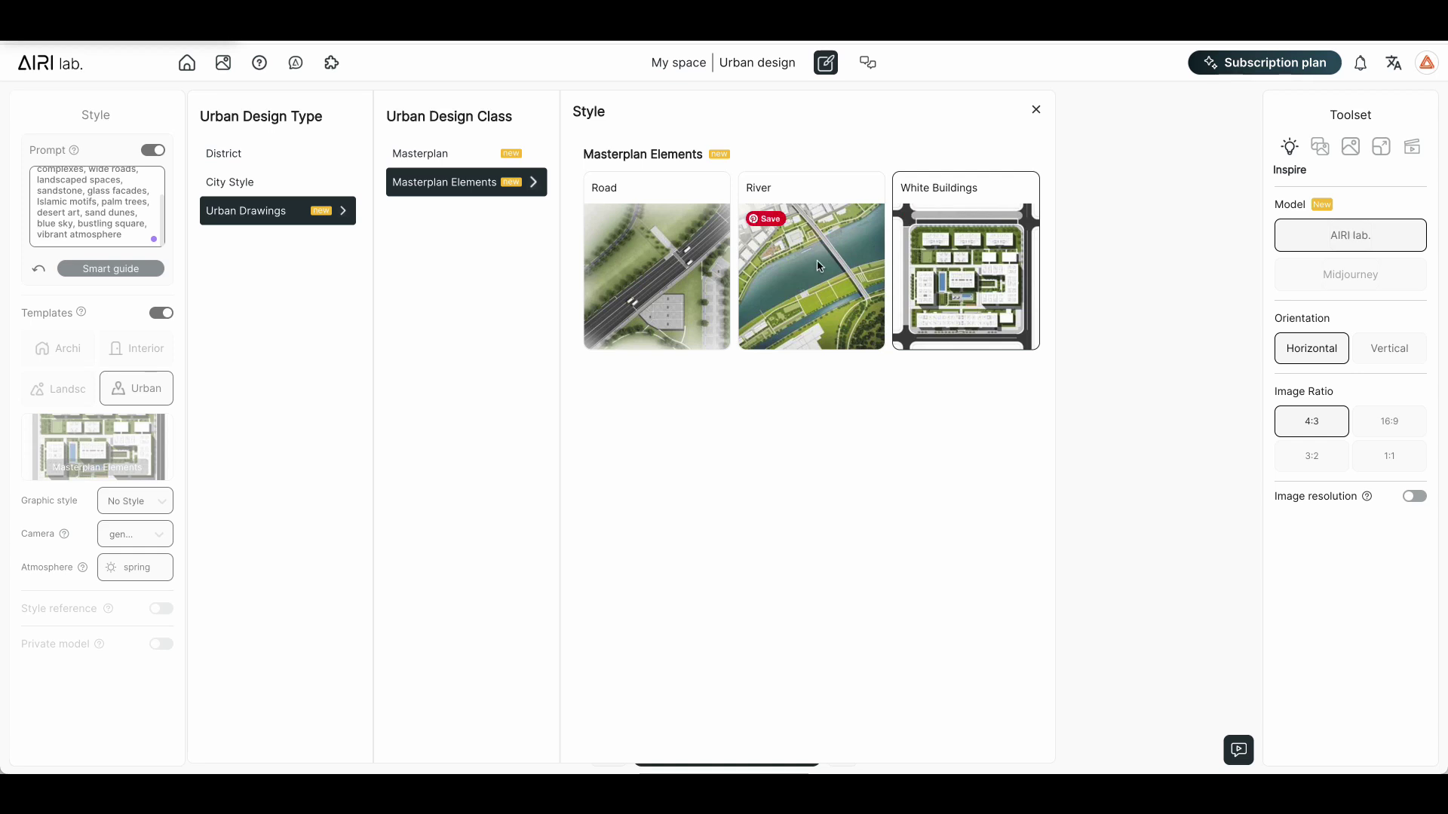
# Step: Generate Mid-scale masterplans of the Saudi desert town and view the second one
pyautogui.click(492, 158)
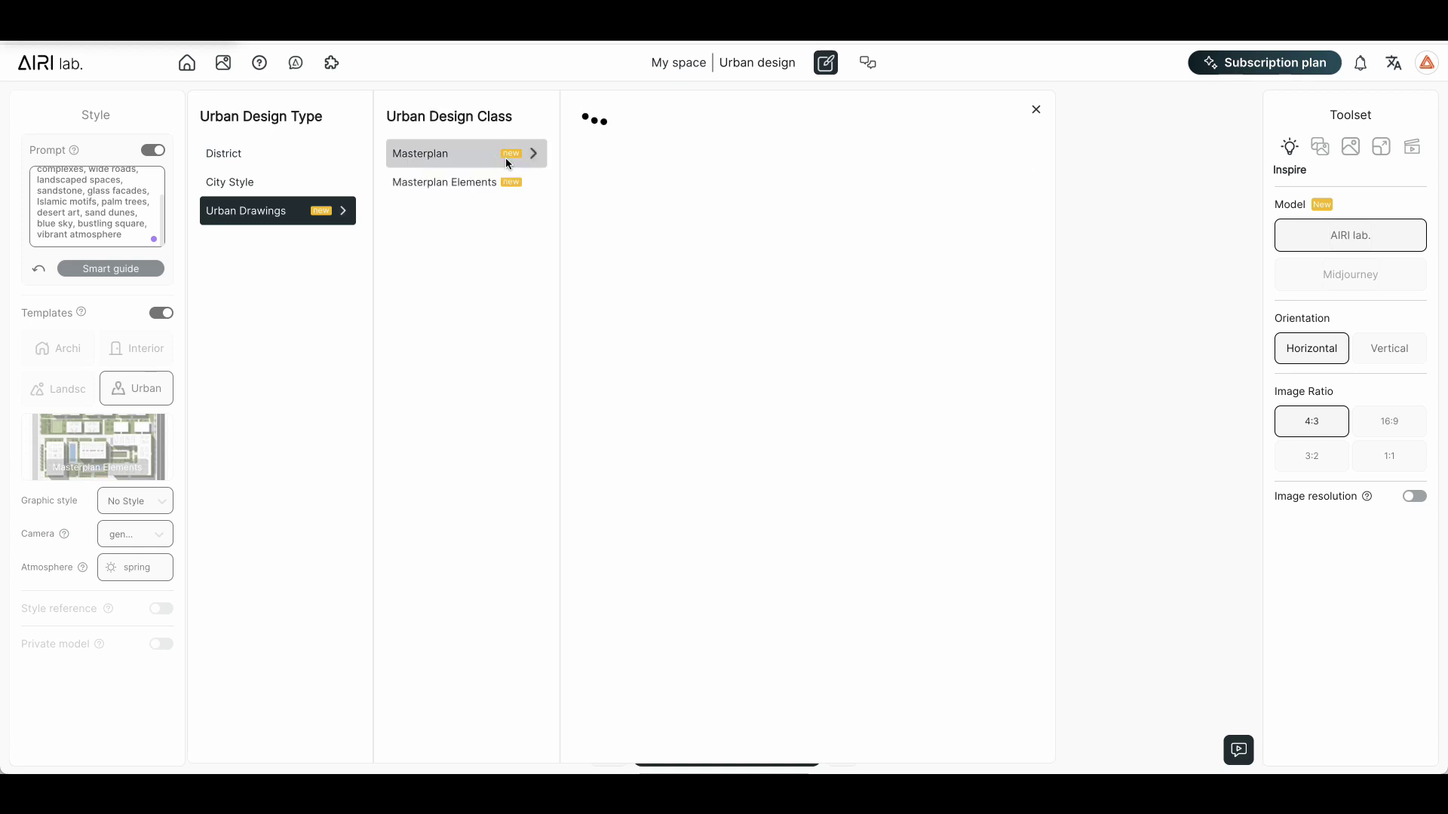
pyautogui.click(1004, 304)
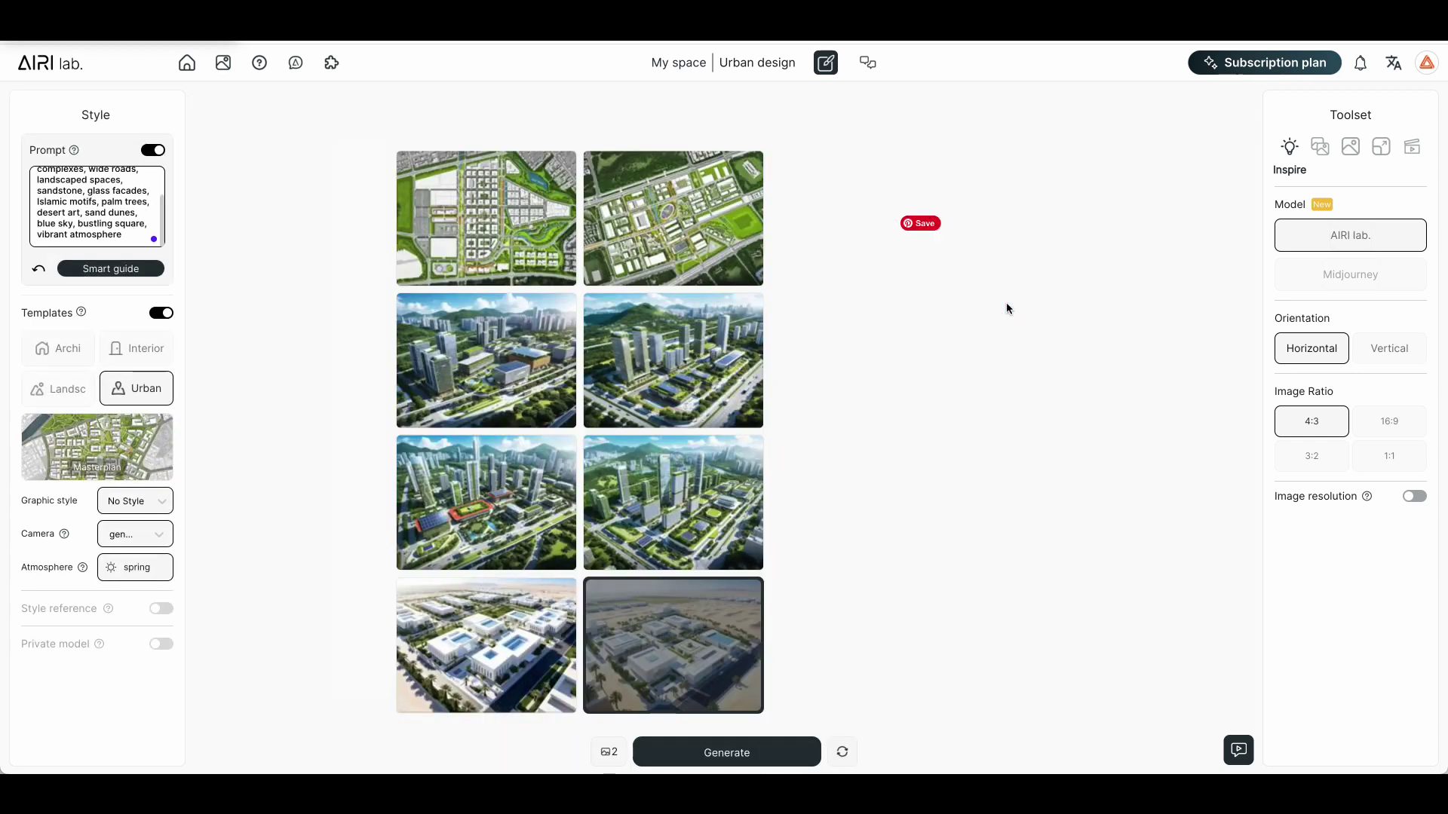
pyautogui.click(764, 752)
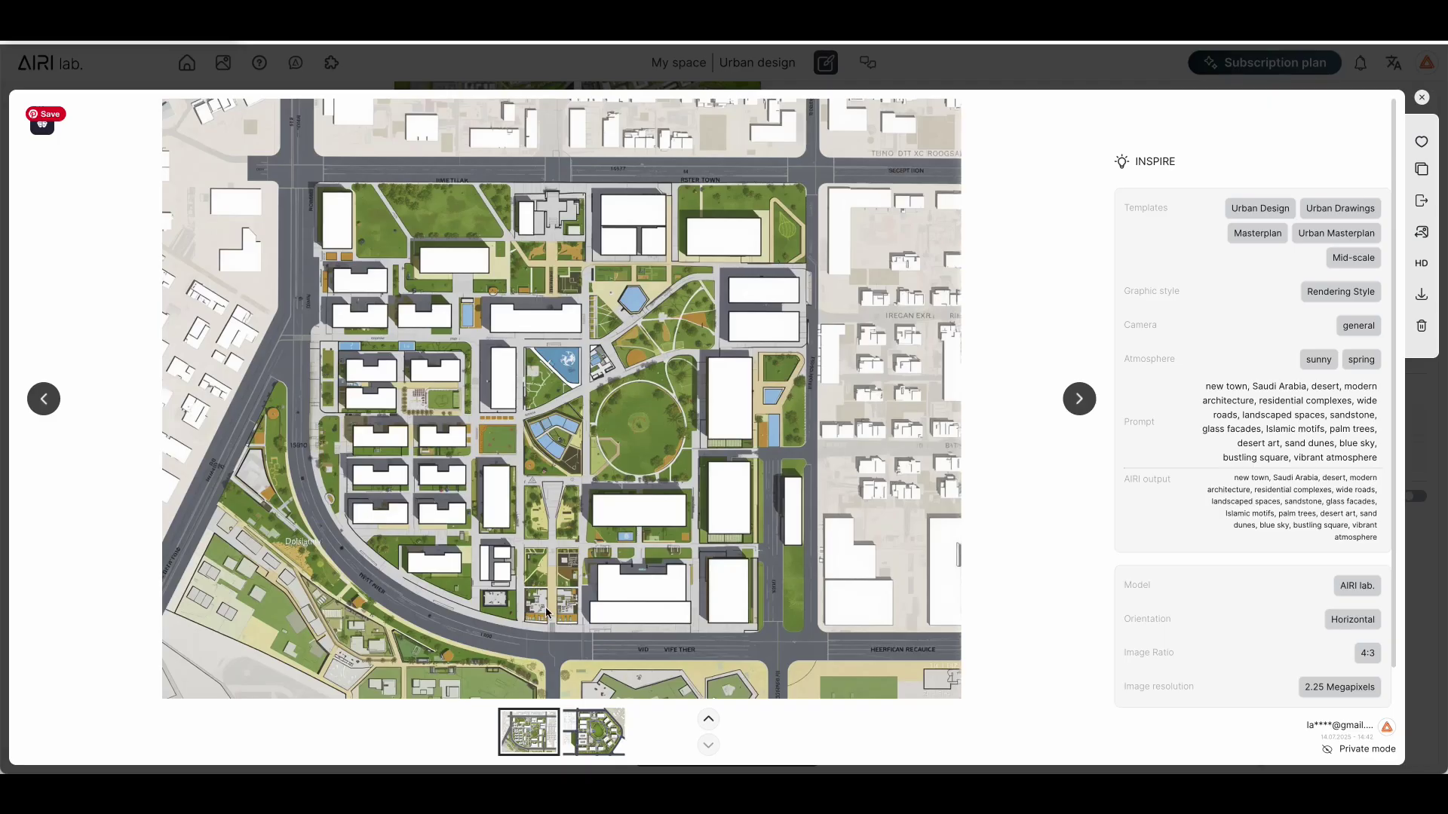
pyautogui.click(1079, 401)
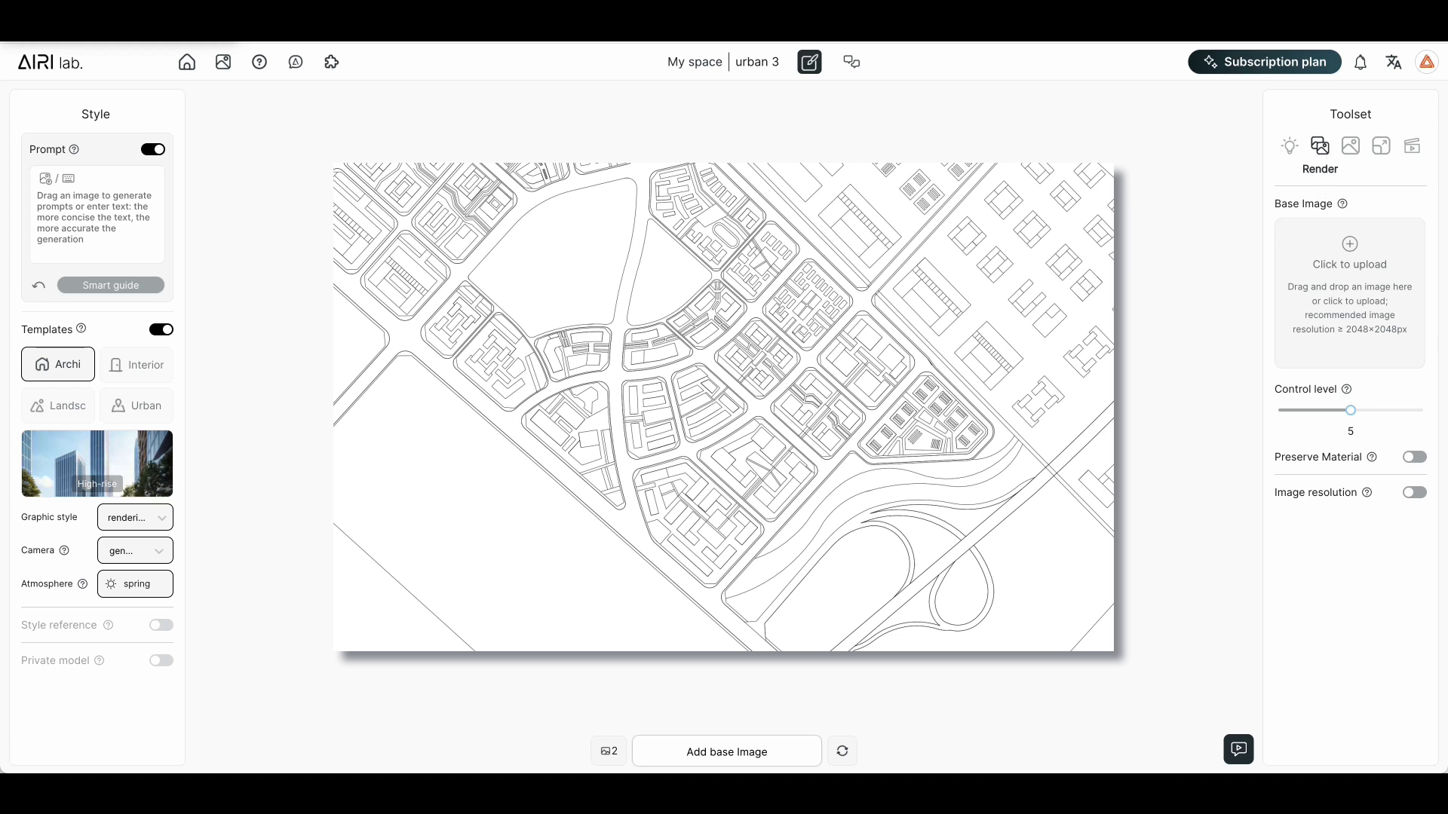
# Step: Load the planning line drawing as base image and style reference, auto-filling an urban-planning prompt
pyautogui.moveTo(1242, 488); pyautogui.dragTo(1324, 237)
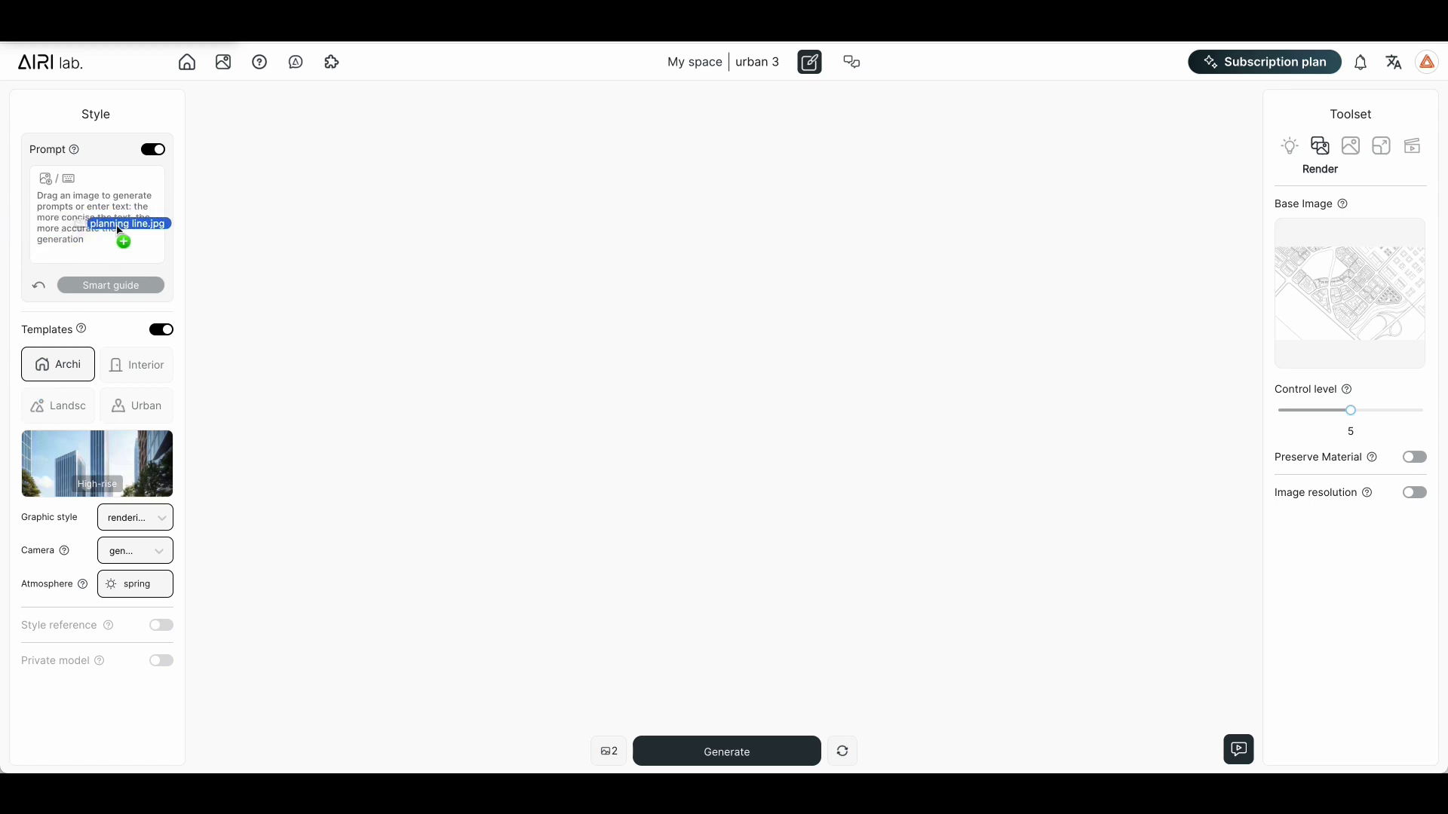
pyautogui.moveTo(15, 396); pyautogui.dragTo(117, 225)
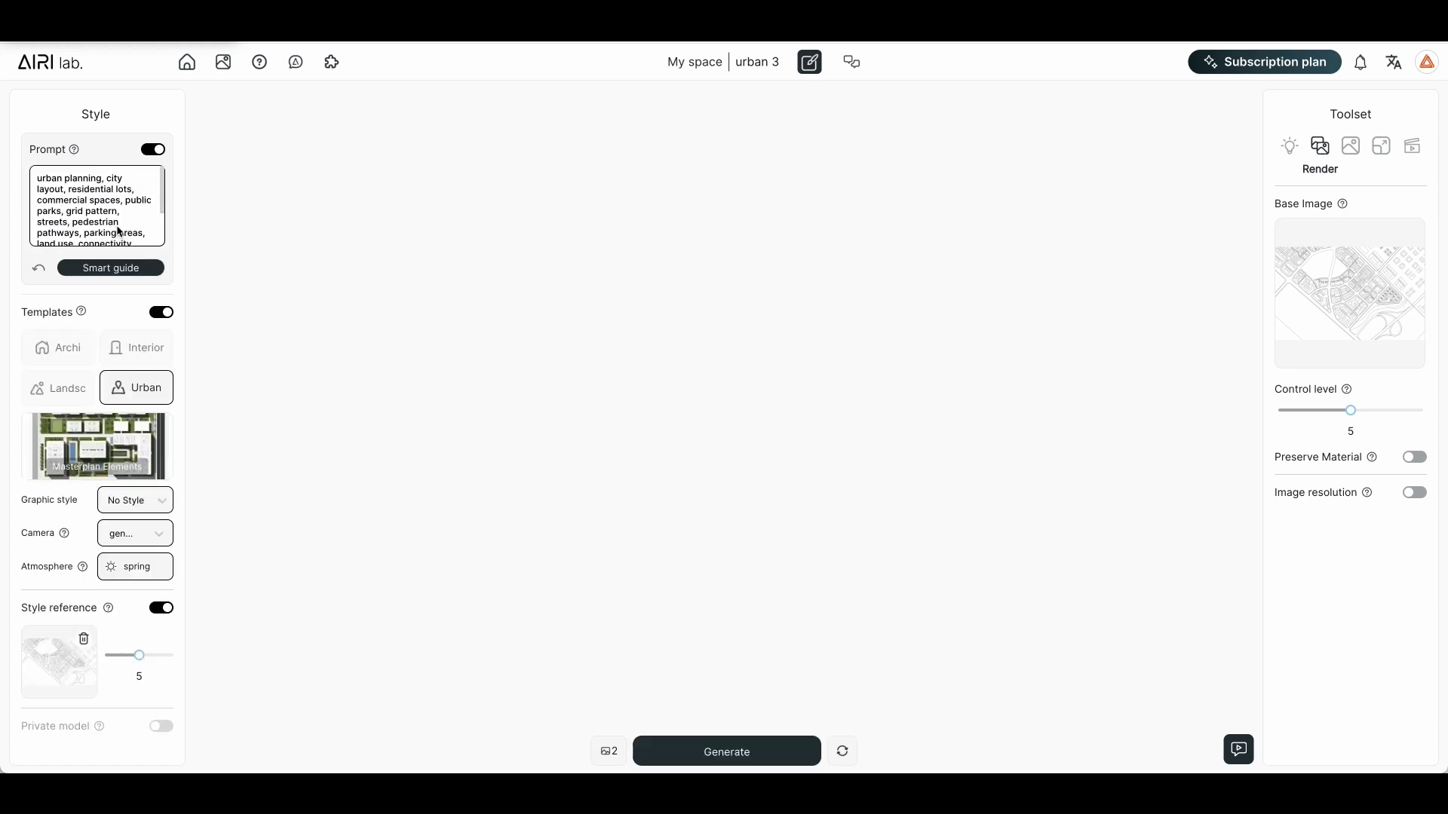
pyautogui.scroll(-2, 117, 231)
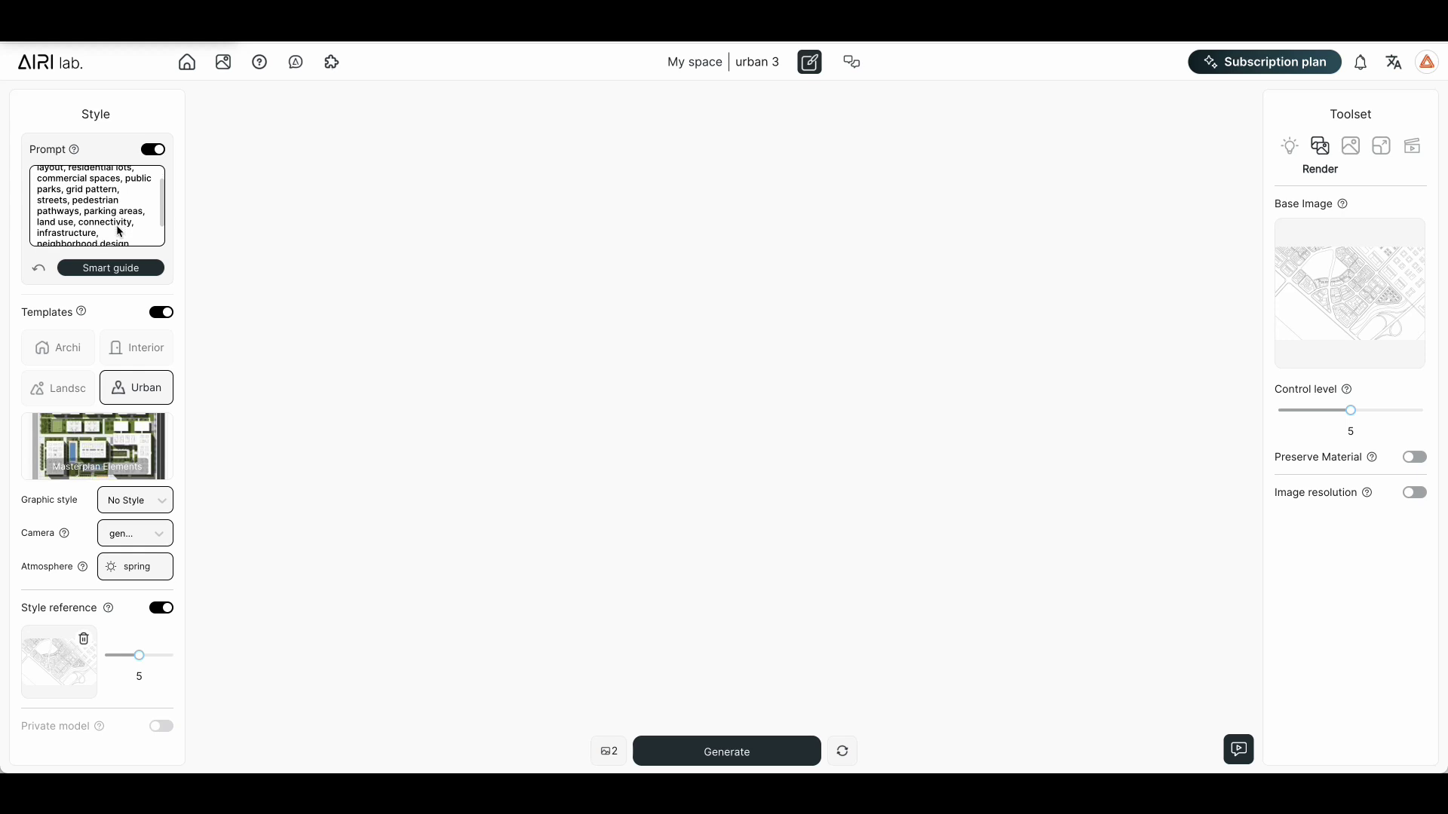
pyautogui.scroll(-1, 116, 230)
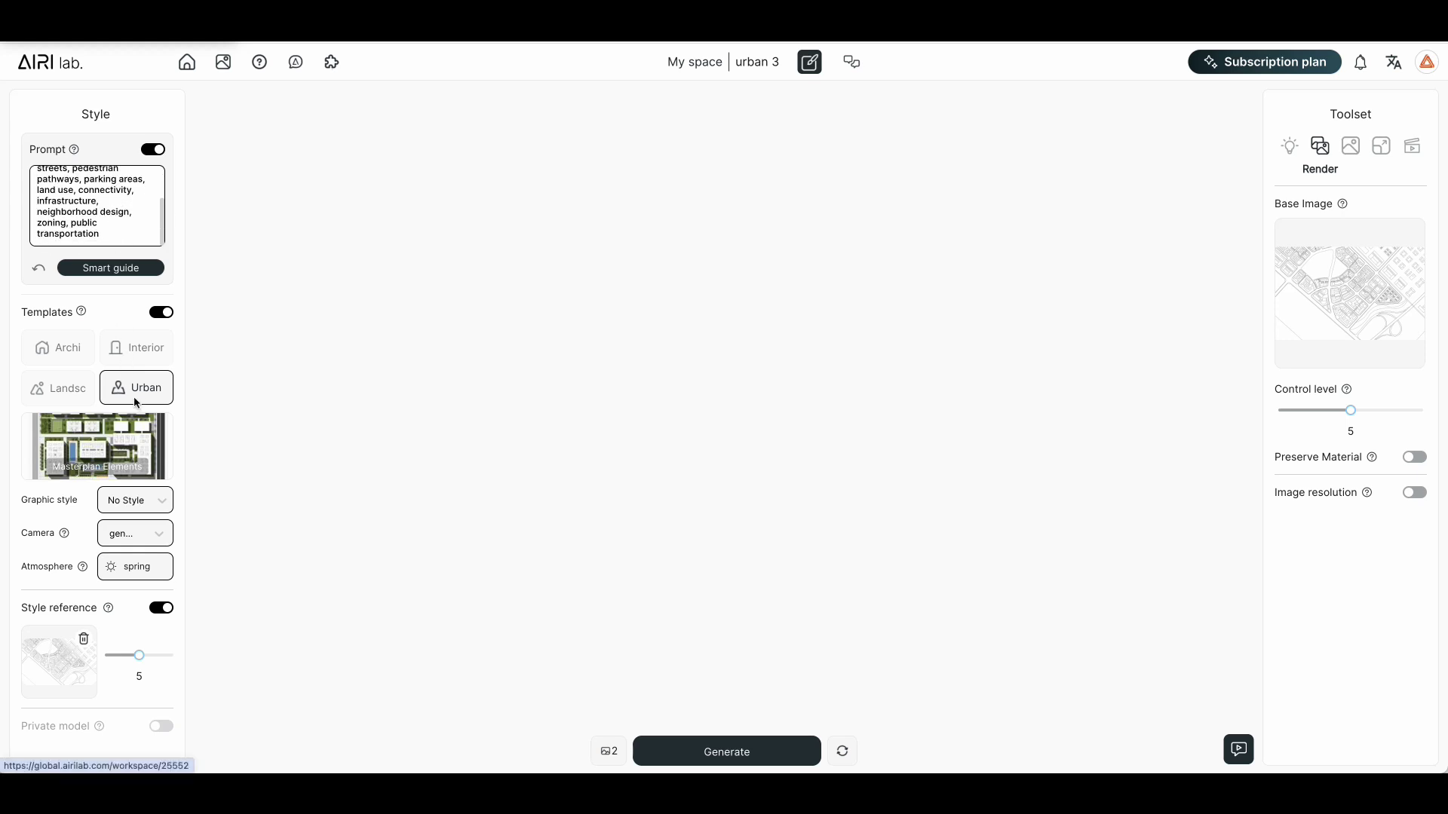
# Step: Apply the Urban Drawings Mid-scale Masterplan style to render the line plan as colourful masterplans
pyautogui.click(131, 434)
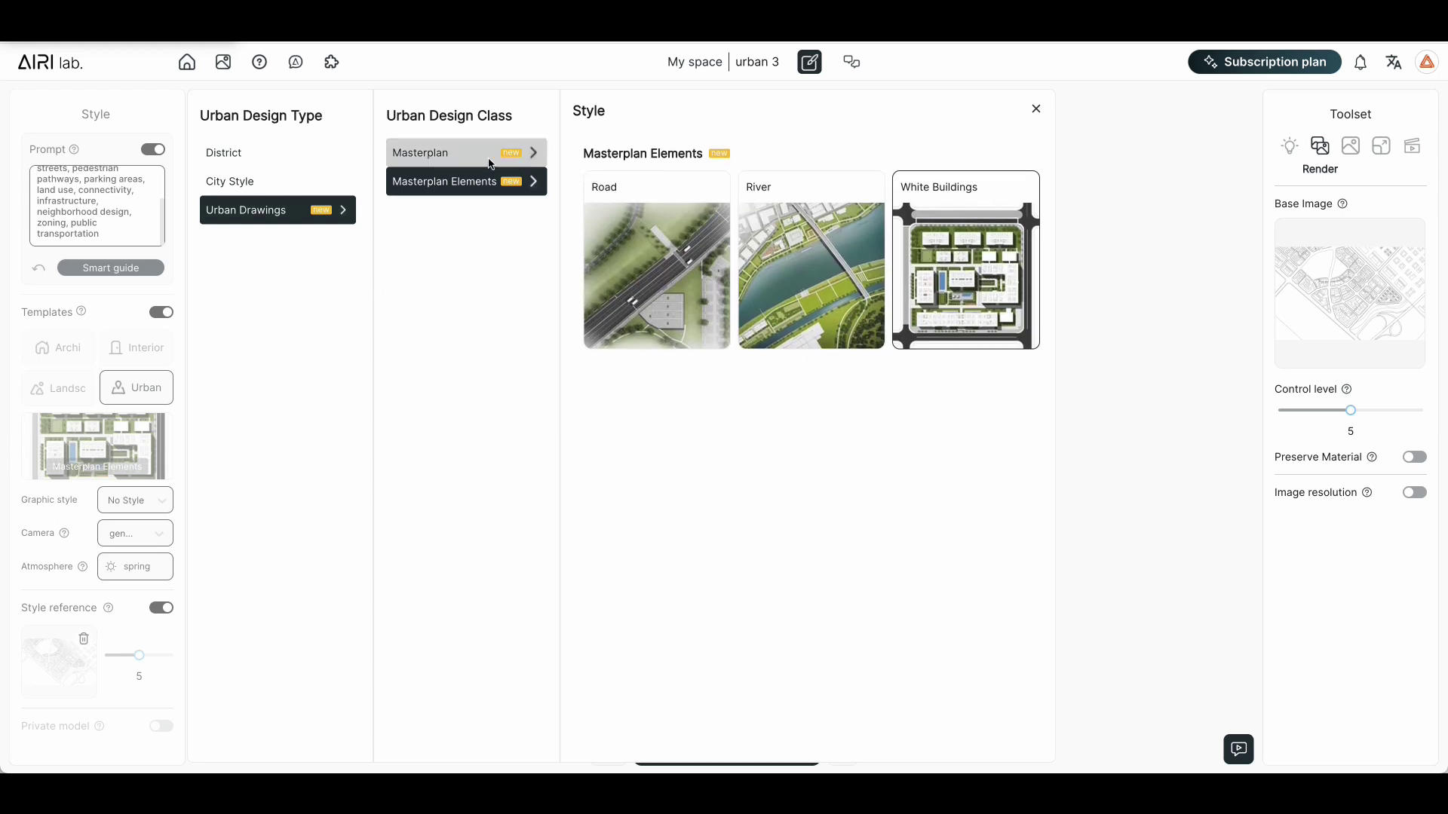
pyautogui.click(488, 159)
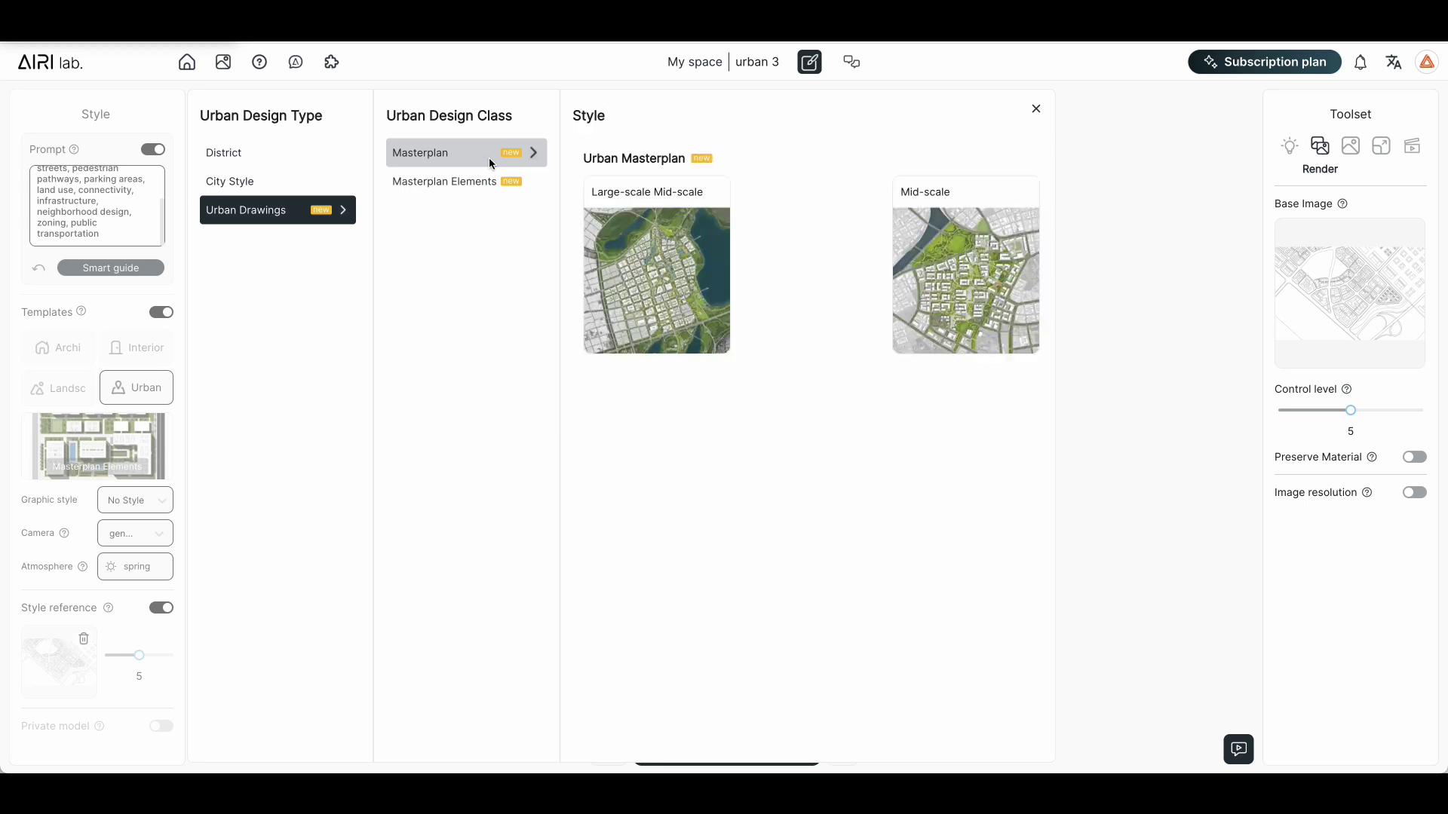
pyautogui.click(956, 276)
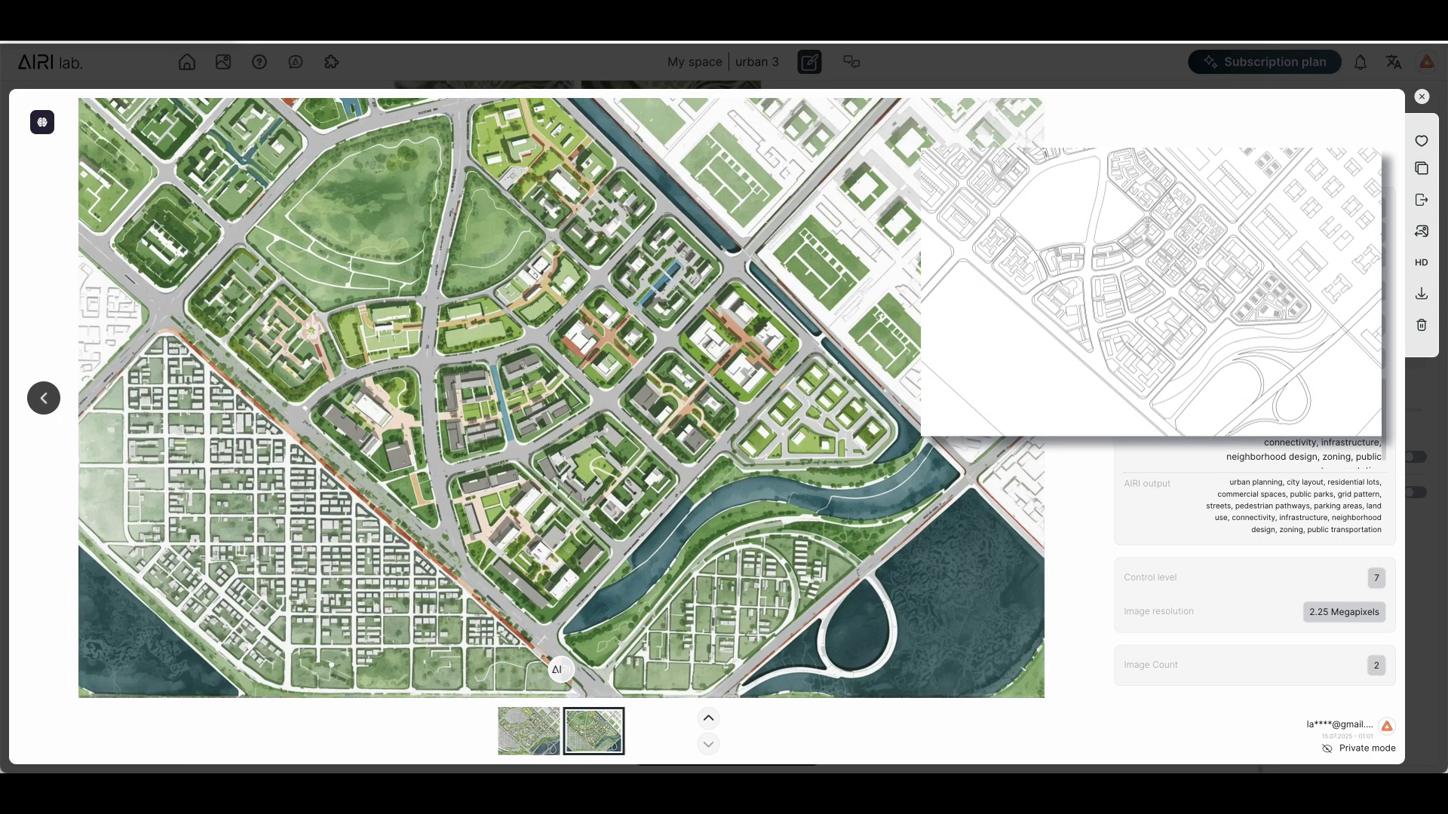
pyautogui.moveTo(561, 396)
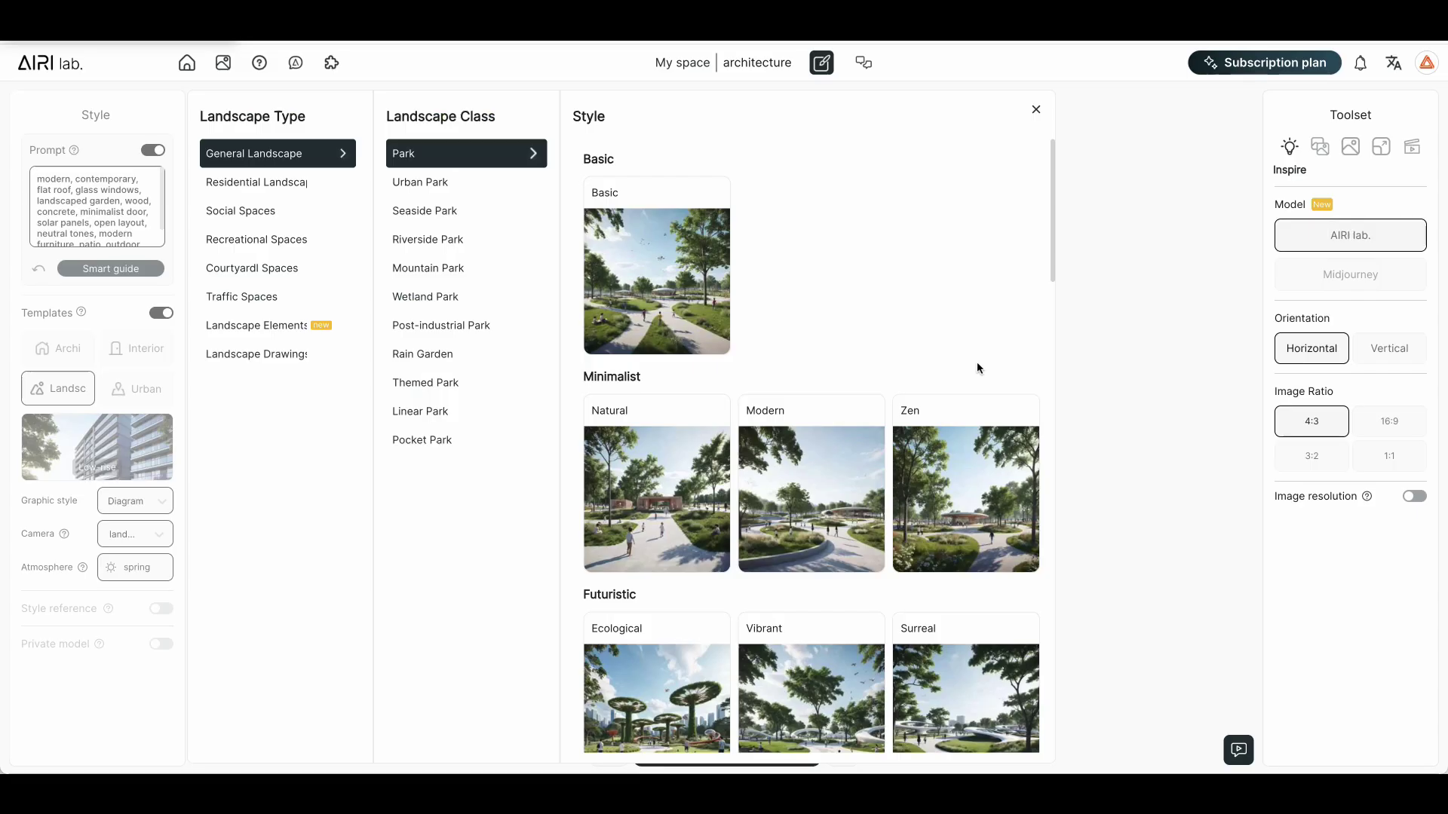
# Step: Browse the landscape templates, including Recreational Spaces park and playground styles
pyautogui.scroll(-1, 976, 360)
pyautogui.scroll(-1, 976, 361)
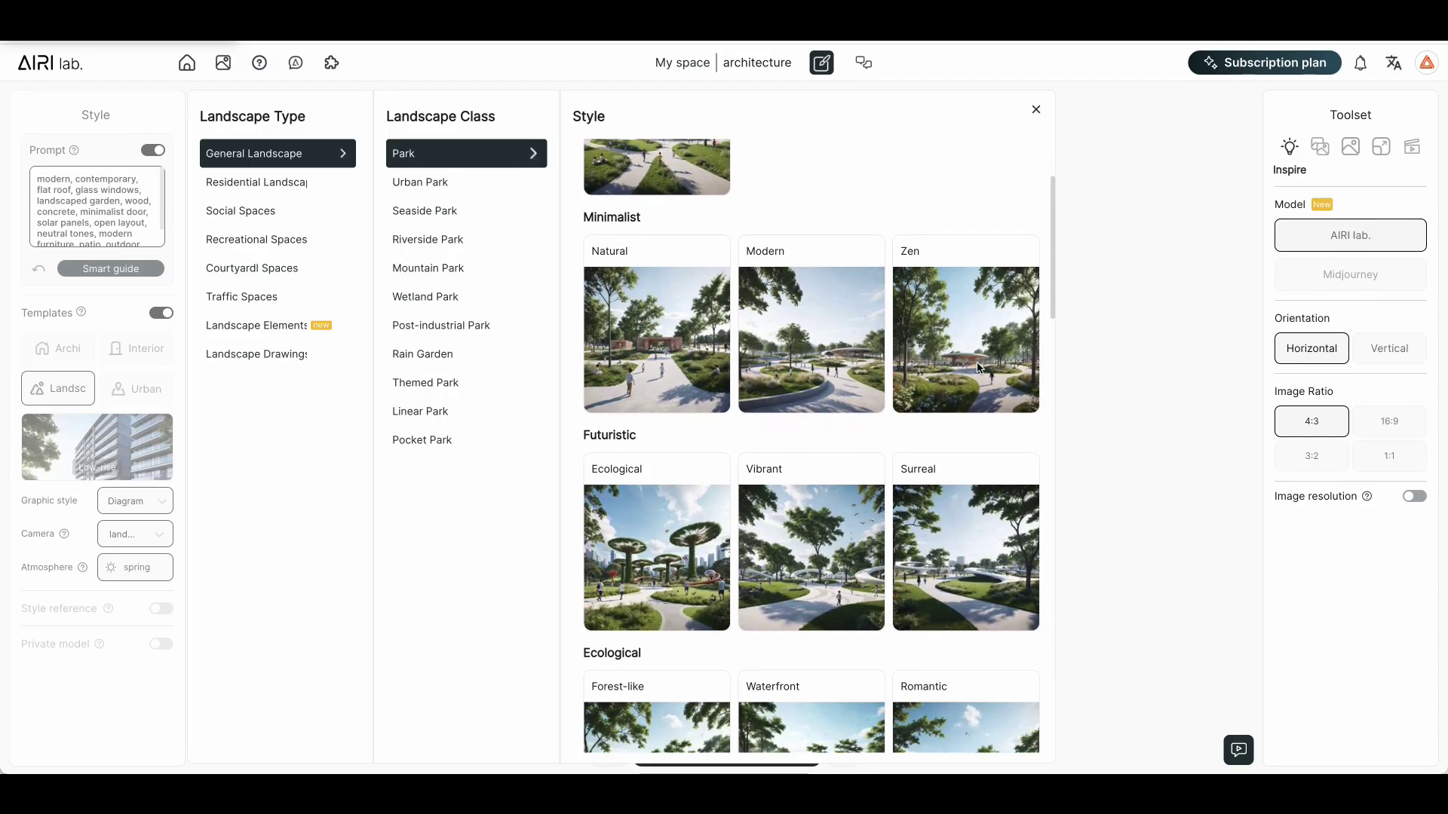
pyautogui.scroll(-6, 976, 361)
pyautogui.scroll(-3, 1034, 392)
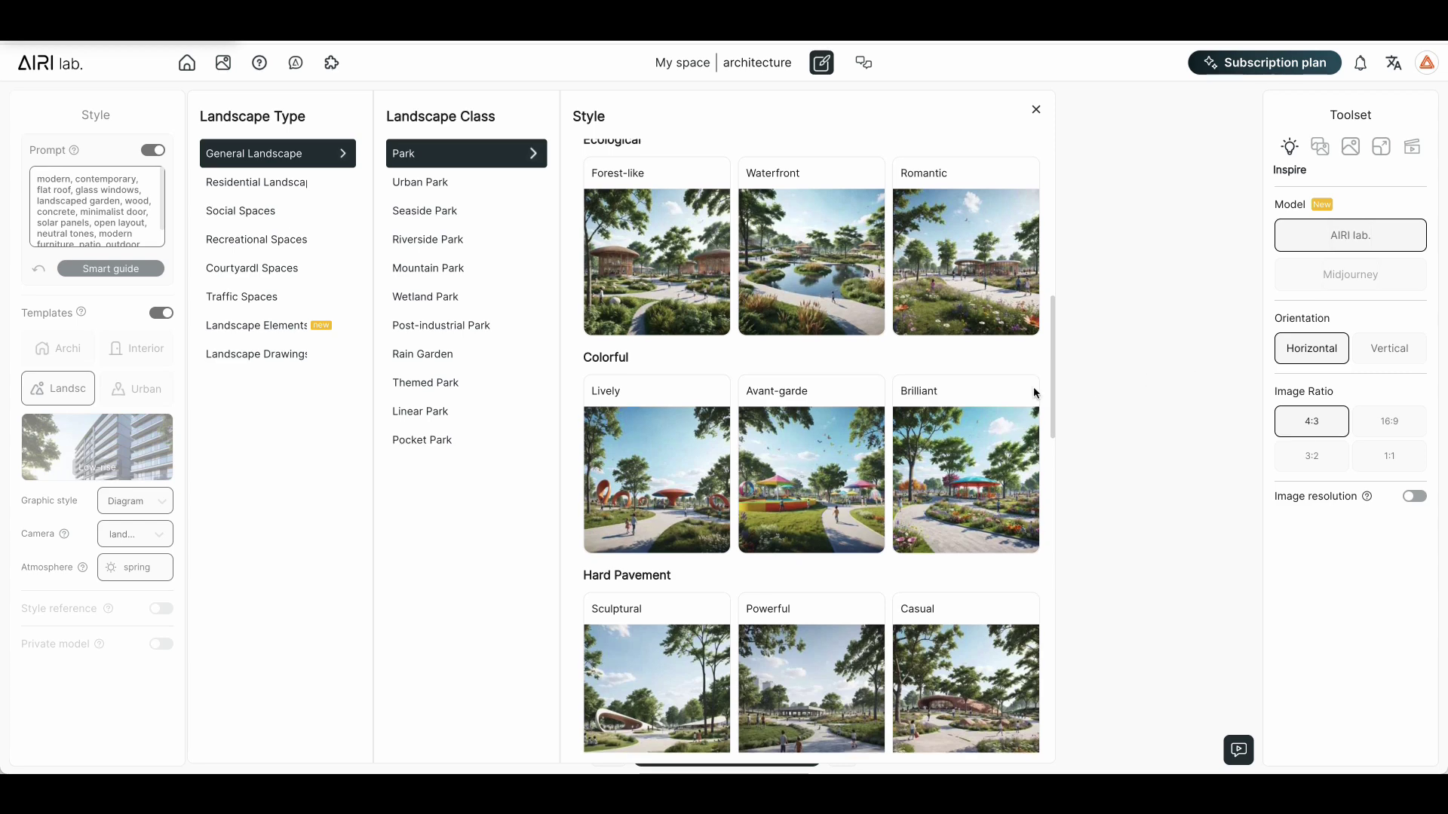
pyautogui.scroll(-2, 1034, 392)
pyautogui.scroll(-5, 1034, 392)
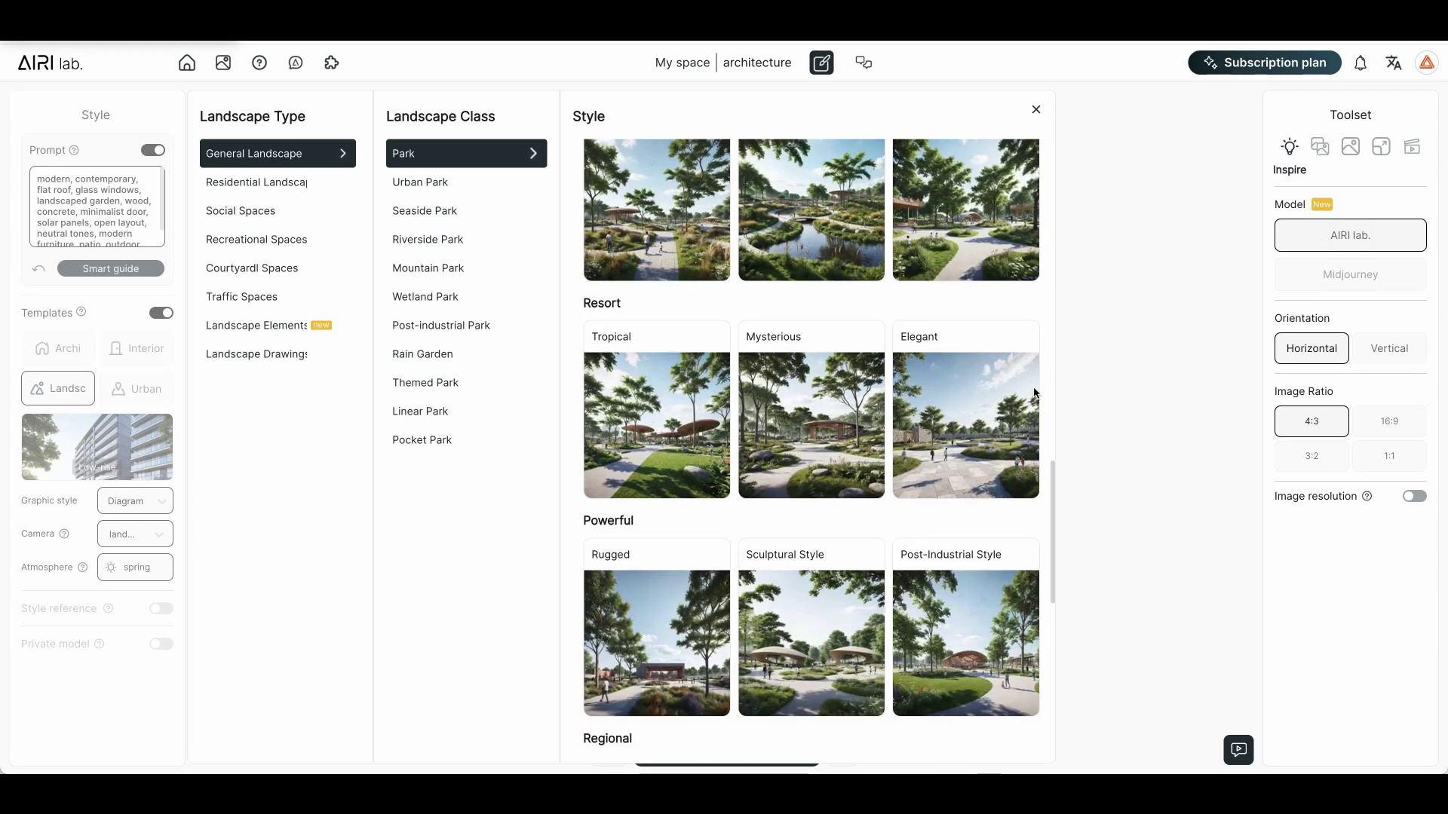
pyautogui.scroll(-3, 1034, 392)
pyautogui.scroll(-1, 1033, 392)
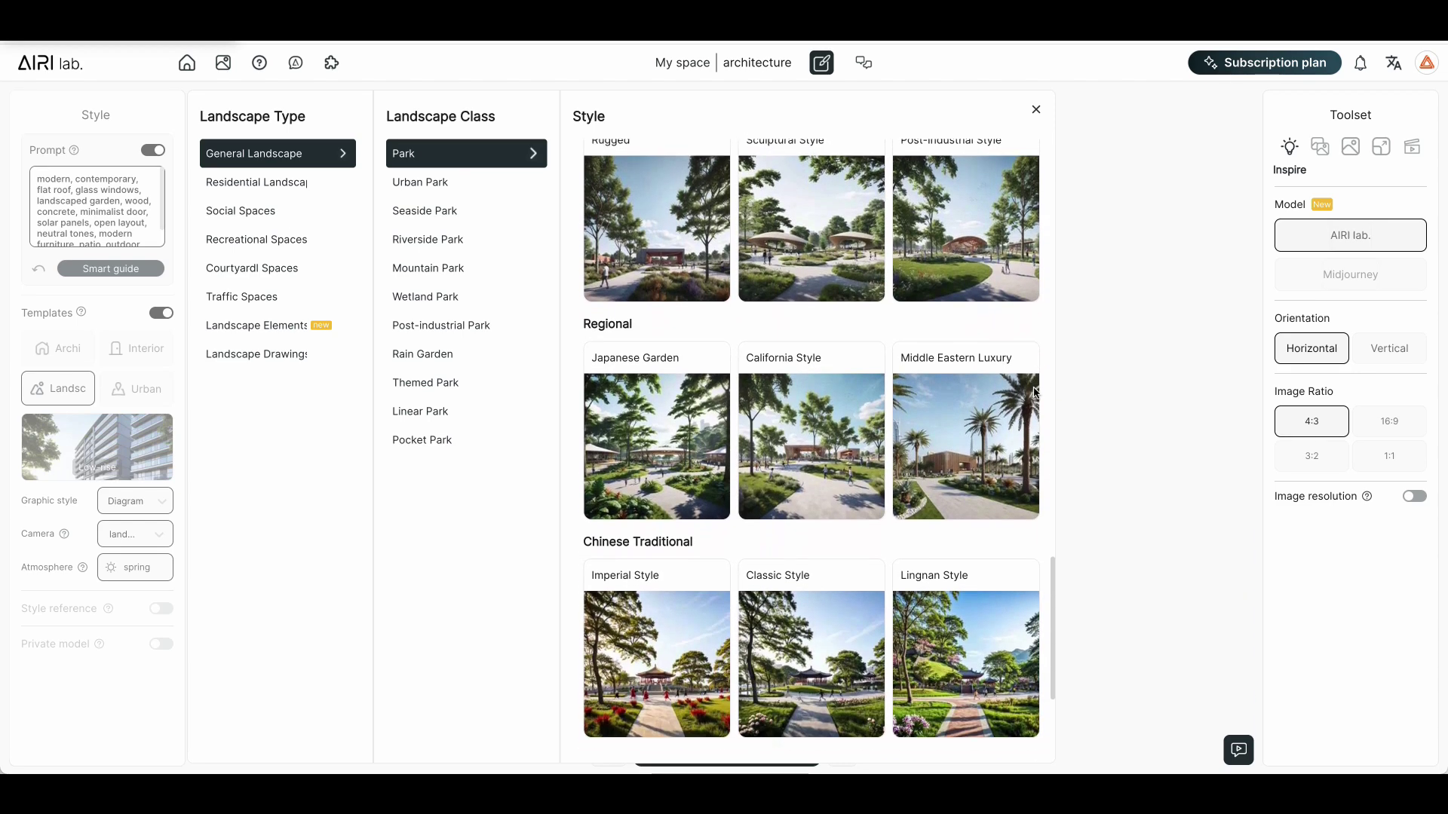
pyautogui.scroll(-2, 1034, 392)
pyautogui.scroll(-2, 1034, 392)
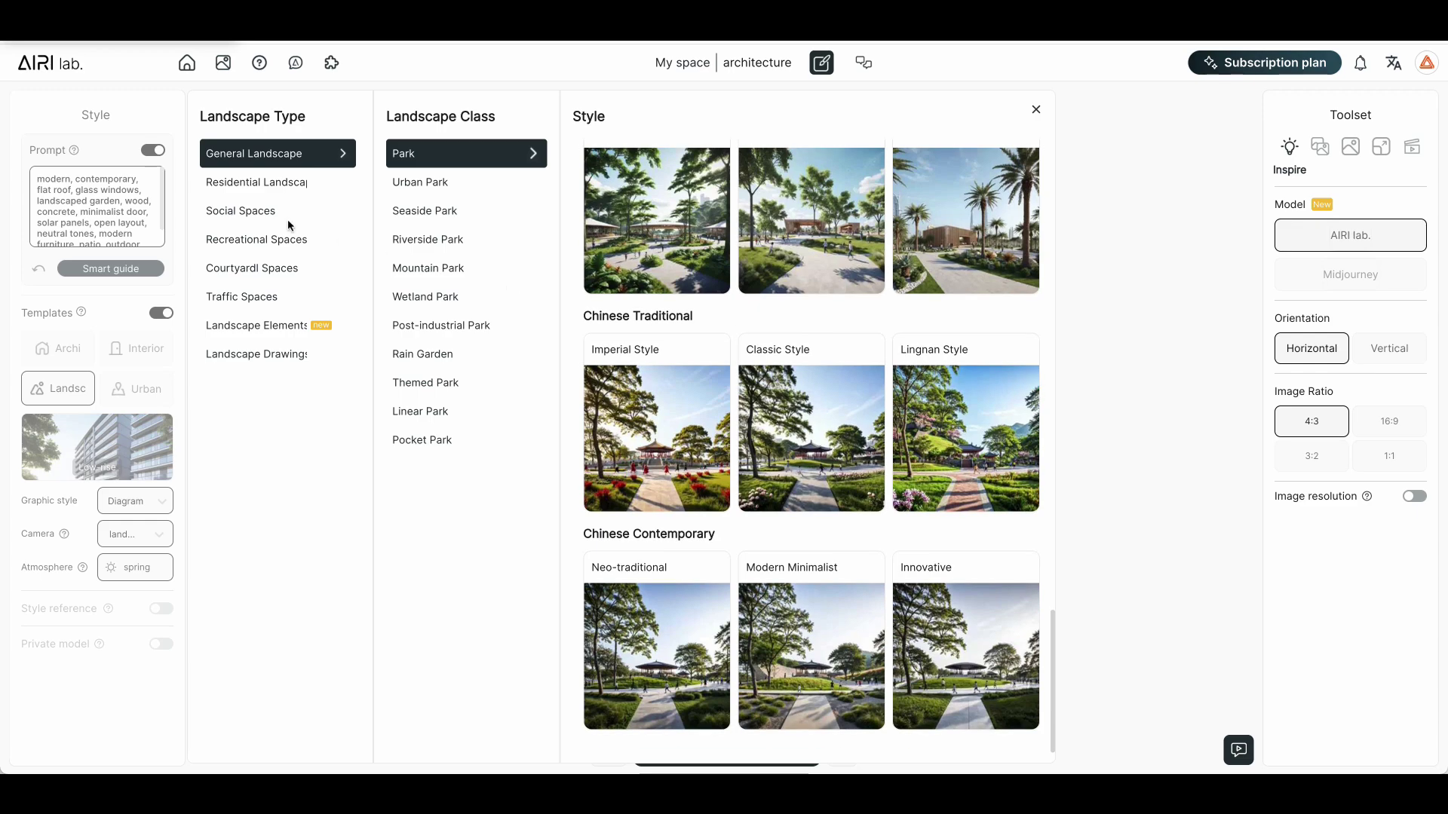
pyautogui.click(283, 240)
pyautogui.scroll(-5, 585, 250)
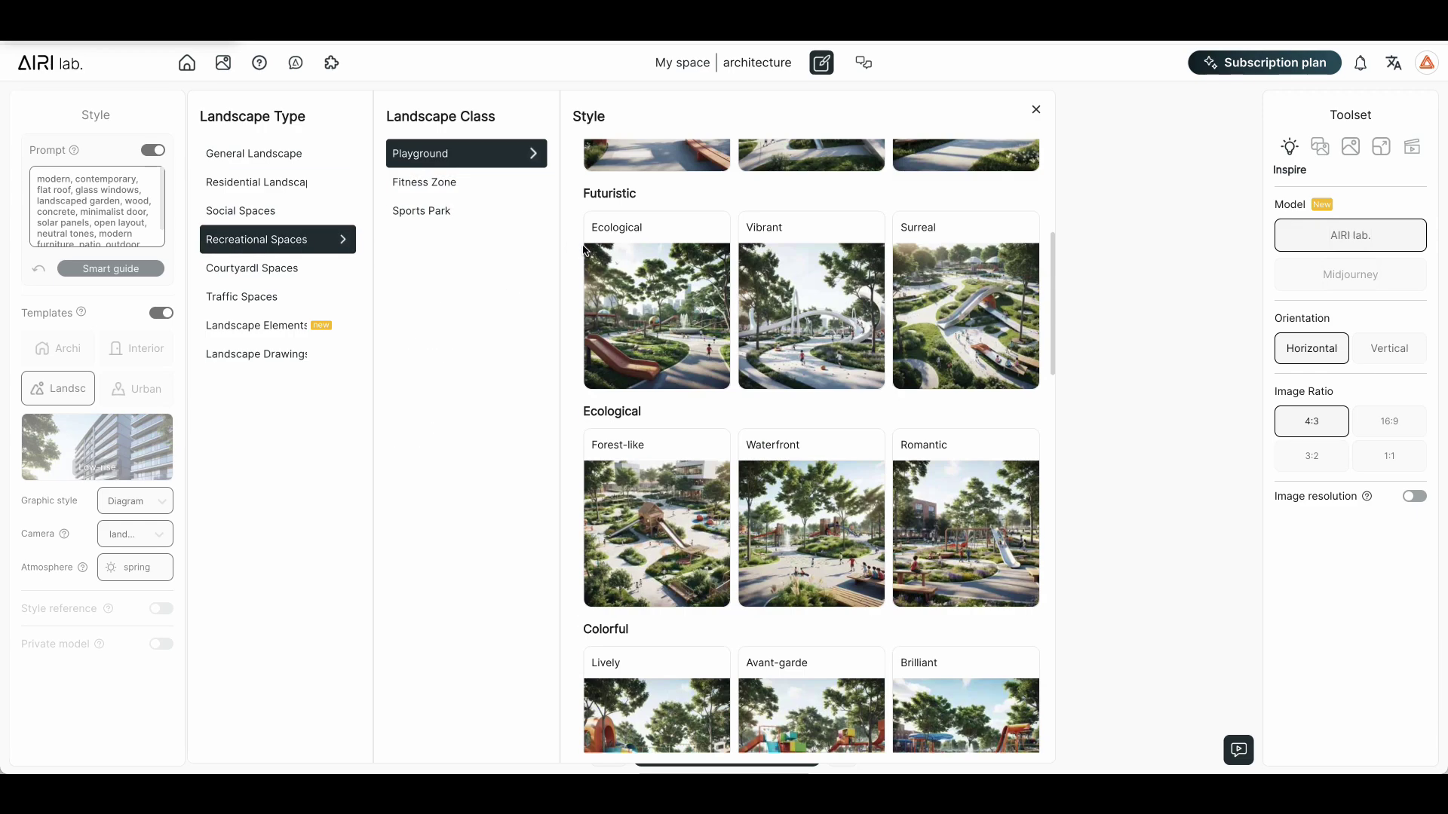
pyautogui.scroll(-7, 585, 251)
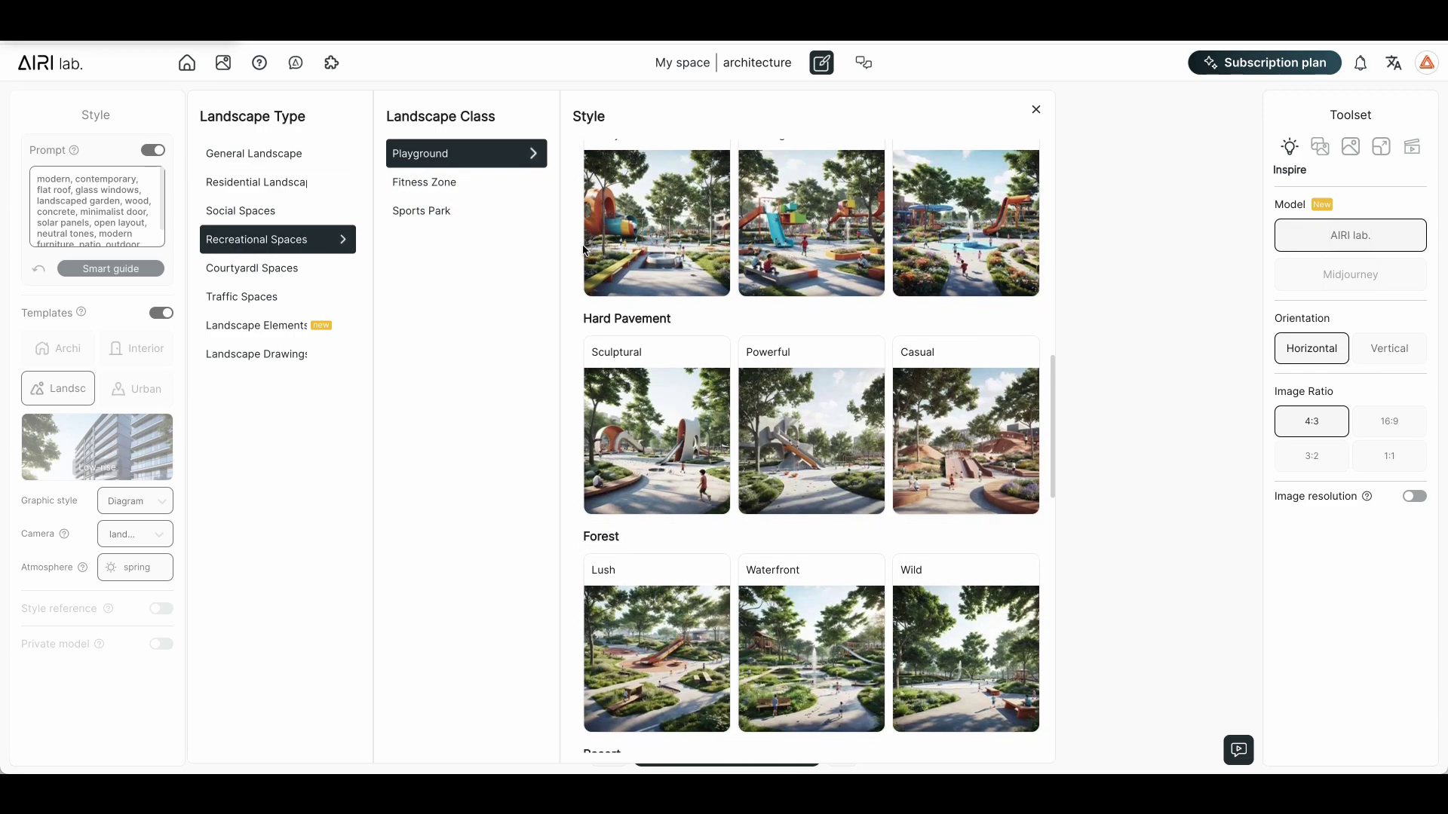
pyautogui.scroll(-6, 585, 251)
pyautogui.scroll(-4, 585, 250)
pyautogui.scroll(-2, 586, 250)
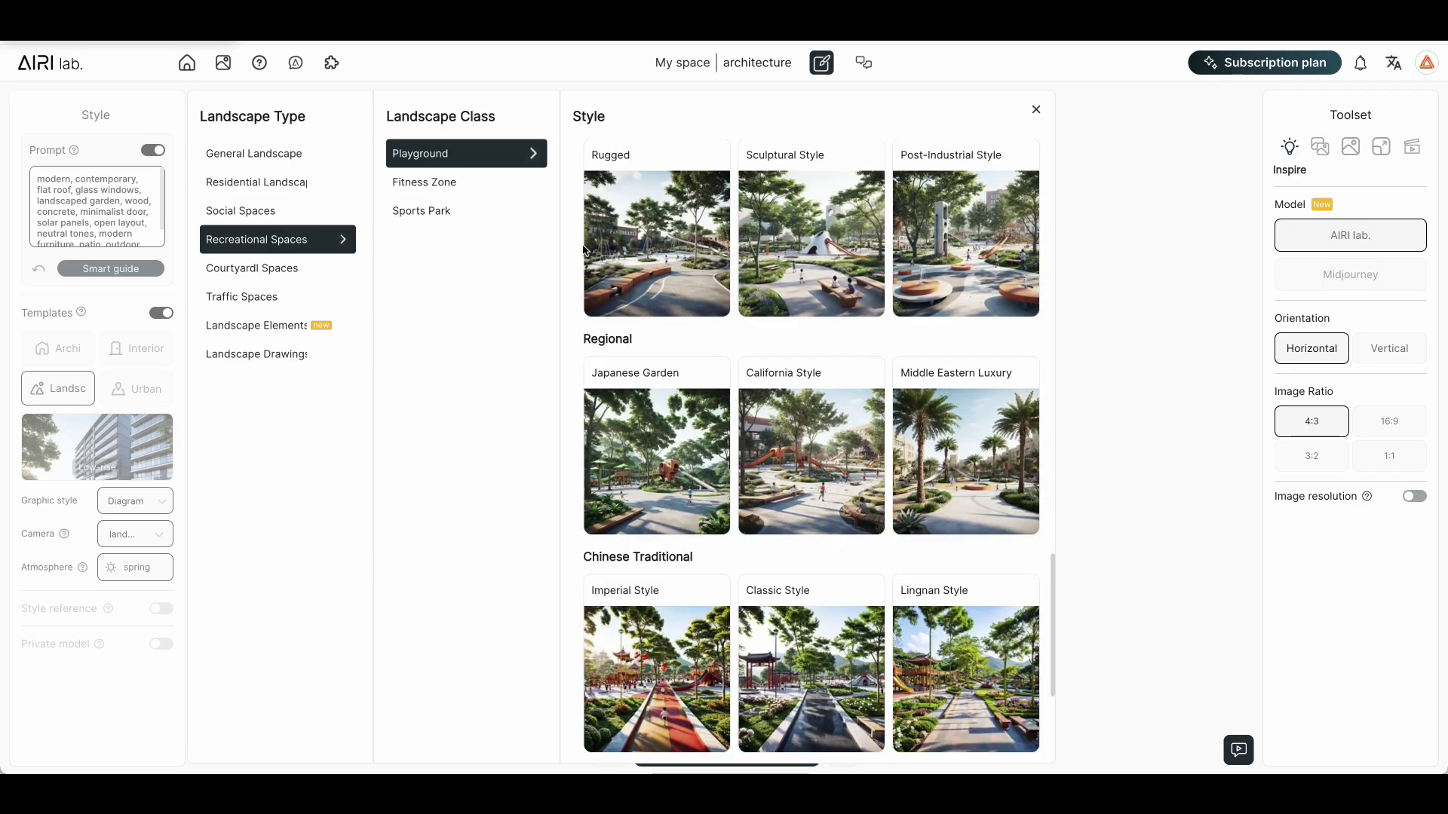
pyautogui.scroll(-1, 949, 556)
pyautogui.scroll(-2, 949, 556)
pyautogui.scroll(-3, 949, 556)
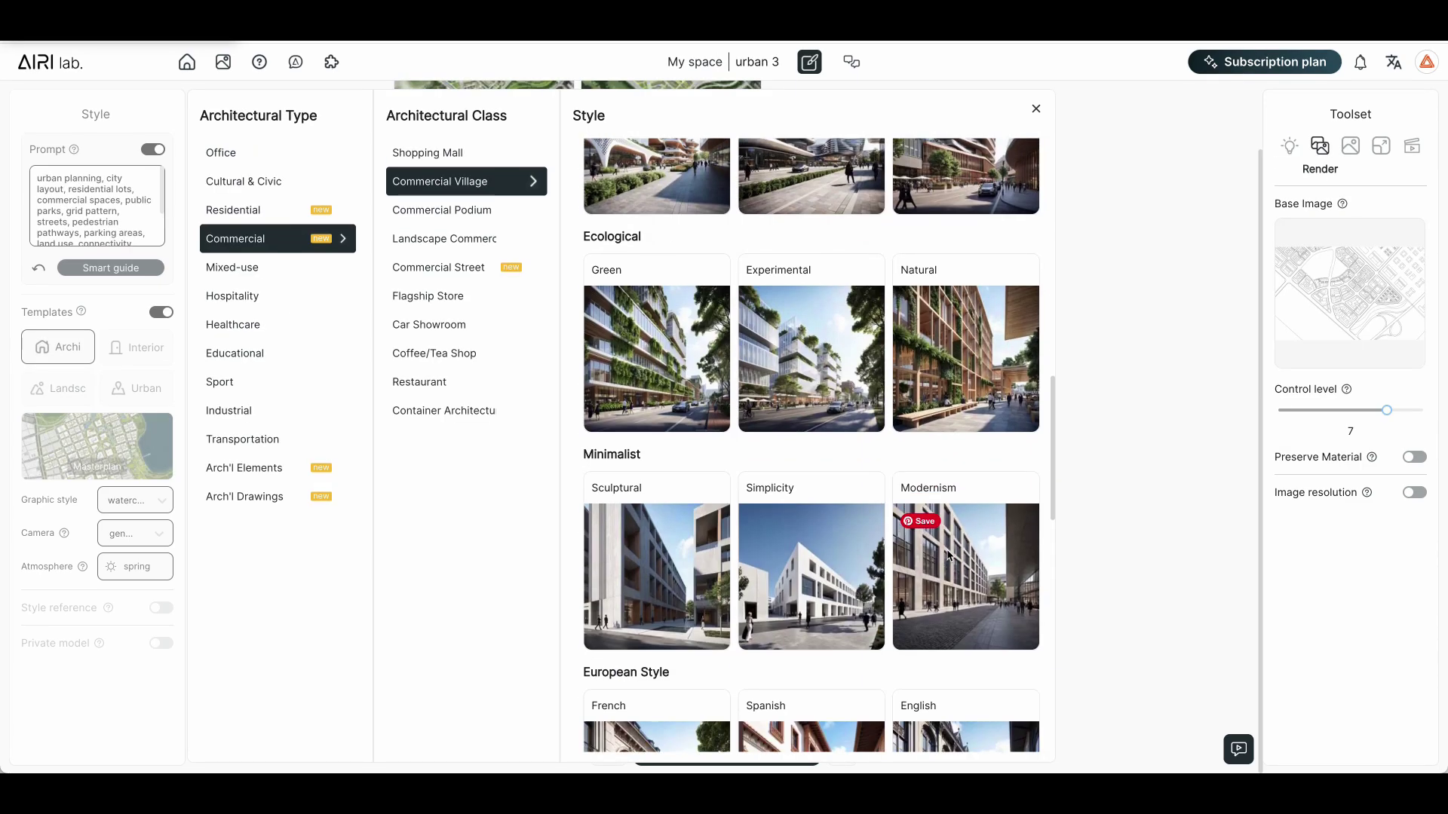
pyautogui.scroll(-1, 949, 556)
pyautogui.scroll(-2, 949, 556)
pyautogui.scroll(-3, 949, 555)
pyautogui.scroll(-2, 948, 555)
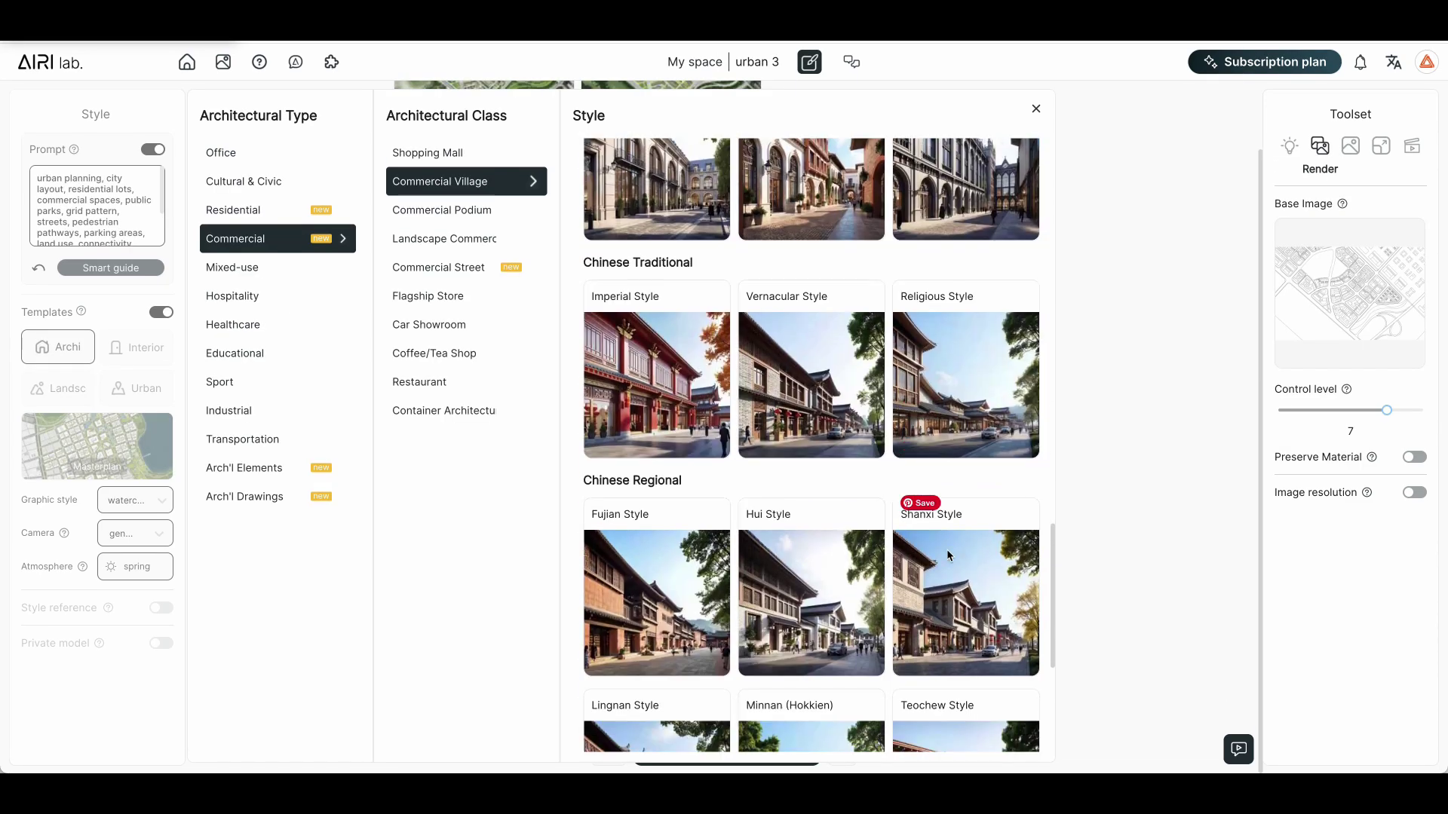
pyautogui.scroll(-1, 949, 556)
pyautogui.scroll(-3, 949, 556)
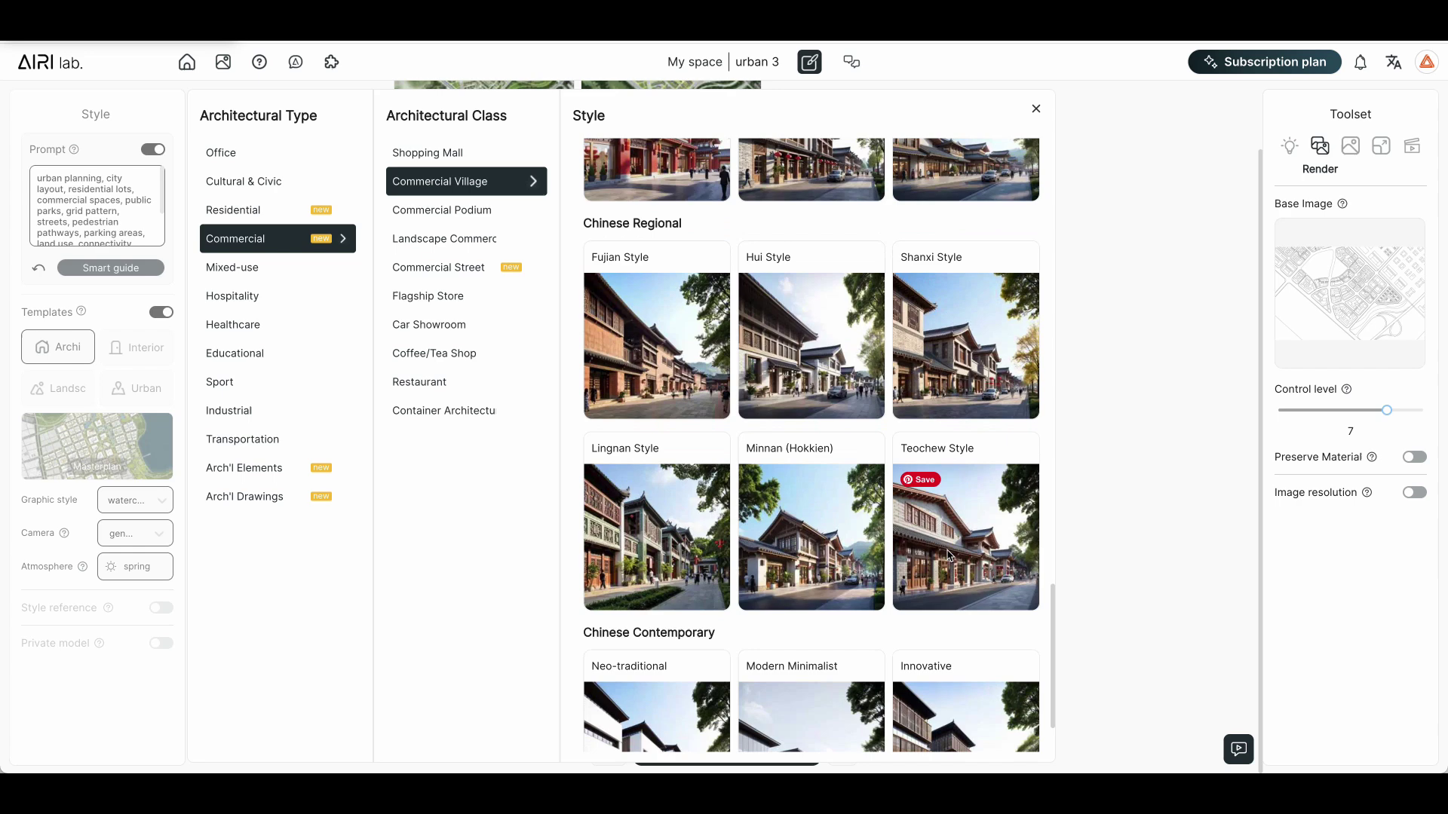
# Step: Look through the Commercial Coffee/Tea Shop building styles
pyautogui.click(435, 366)
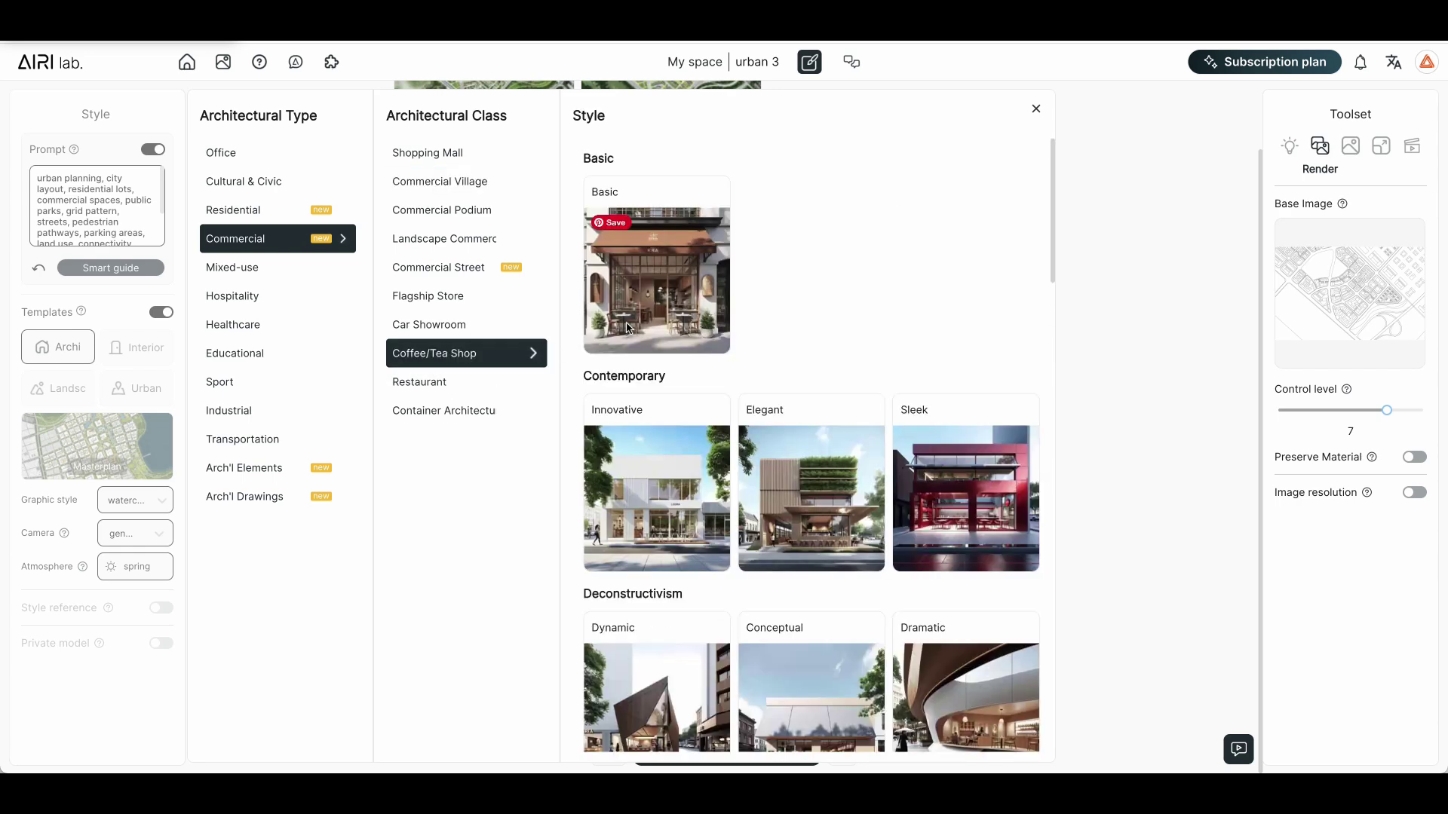
pyautogui.scroll(-1, 626, 328)
pyautogui.scroll(-2, 626, 328)
pyautogui.scroll(-1, 626, 328)
pyautogui.scroll(-2, 626, 328)
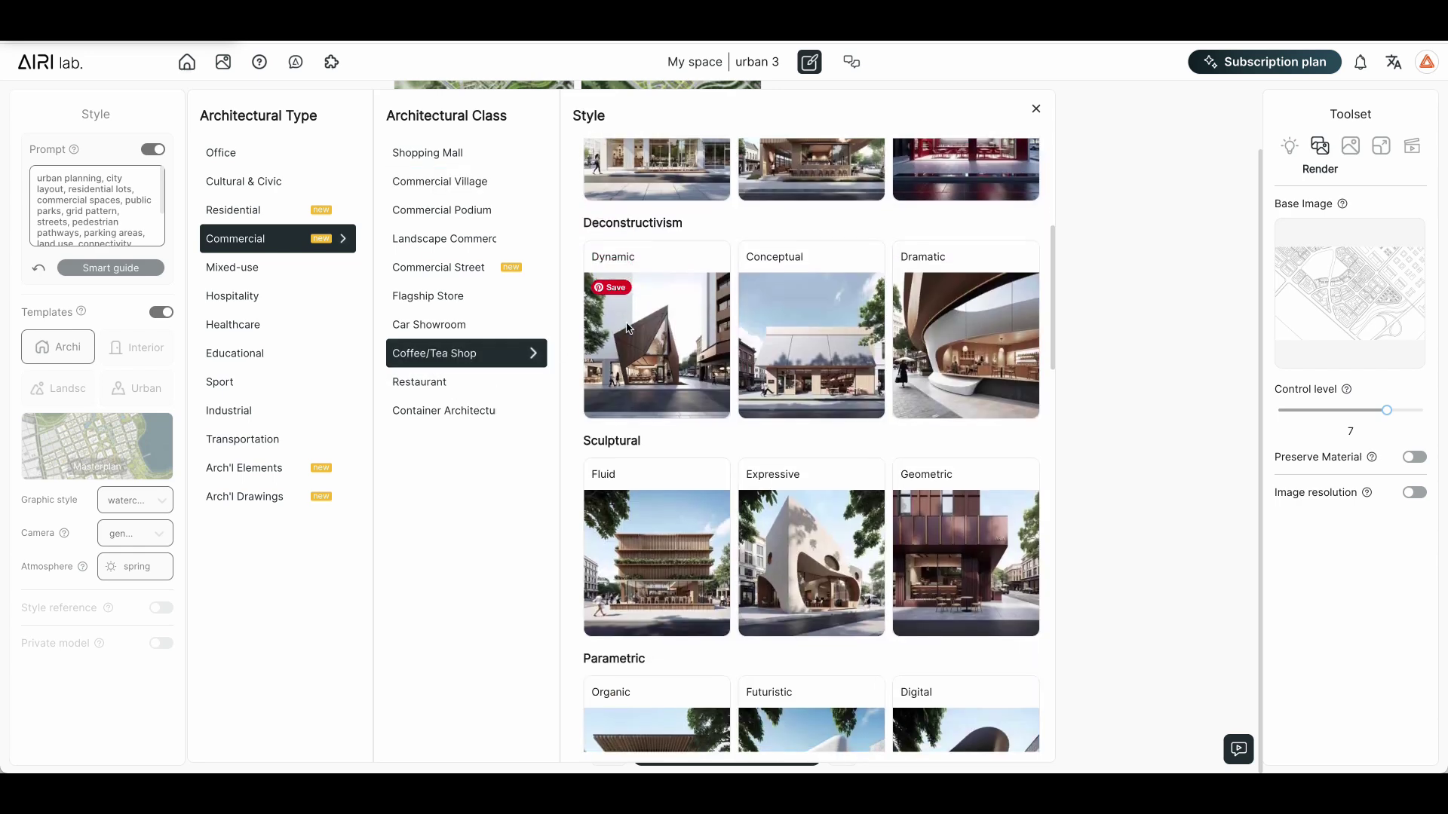
pyautogui.scroll(-3, 625, 328)
pyautogui.scroll(-2, 626, 328)
pyautogui.scroll(-3, 626, 328)
pyautogui.scroll(-4, 626, 328)
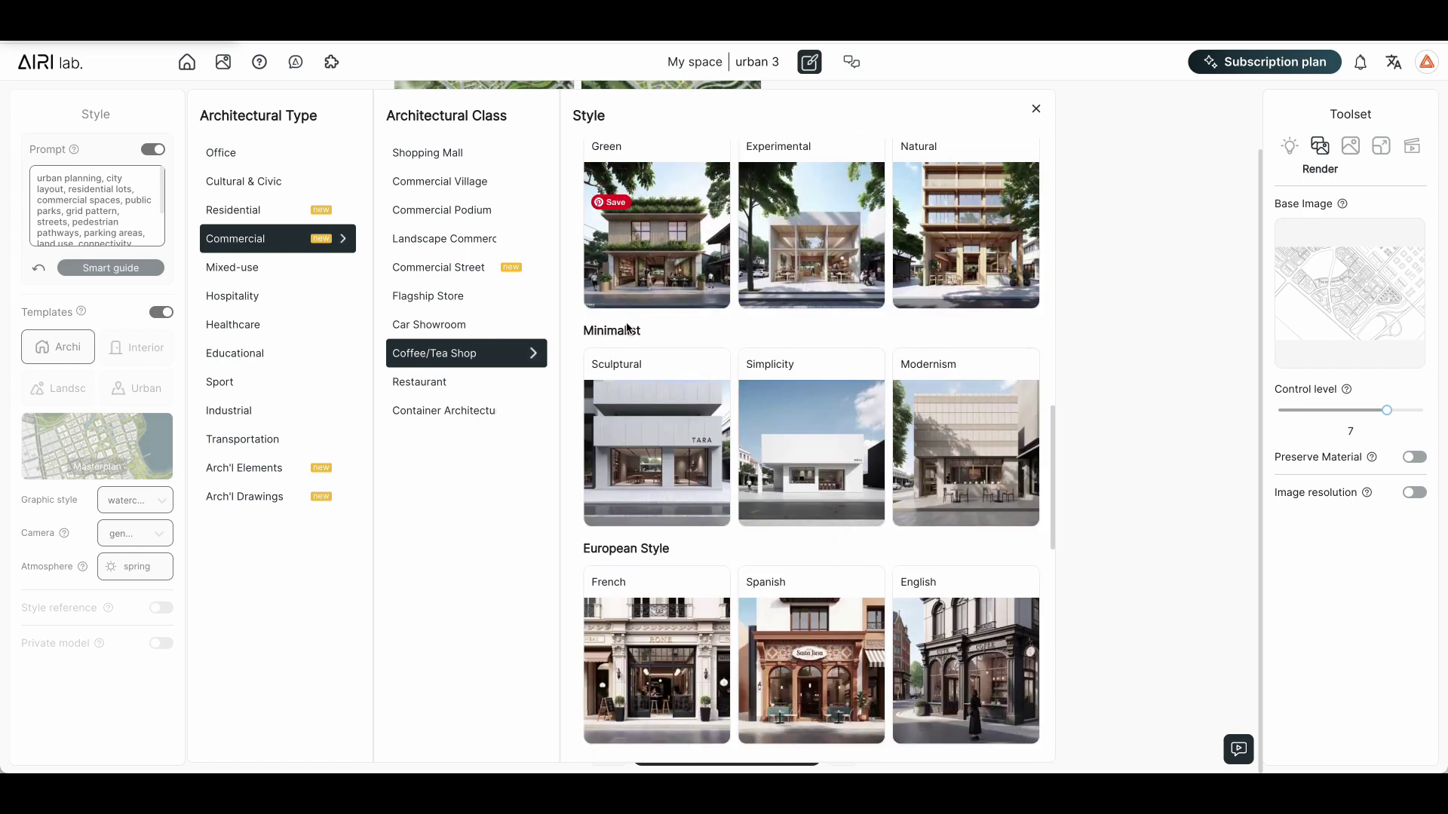
# Step: Browse the Transportation > Airport building styles
pyautogui.click(277, 441)
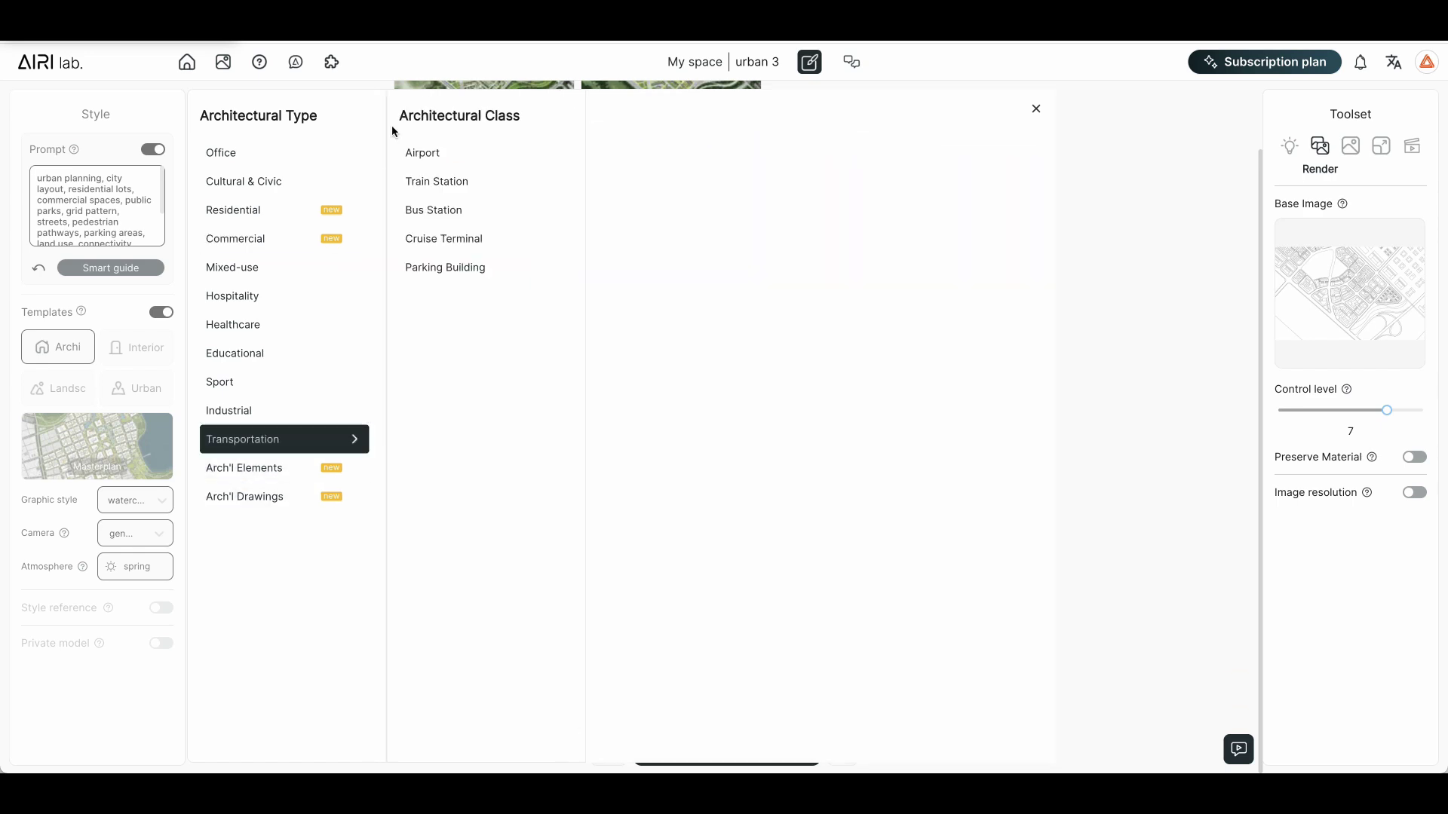
pyautogui.click(428, 150)
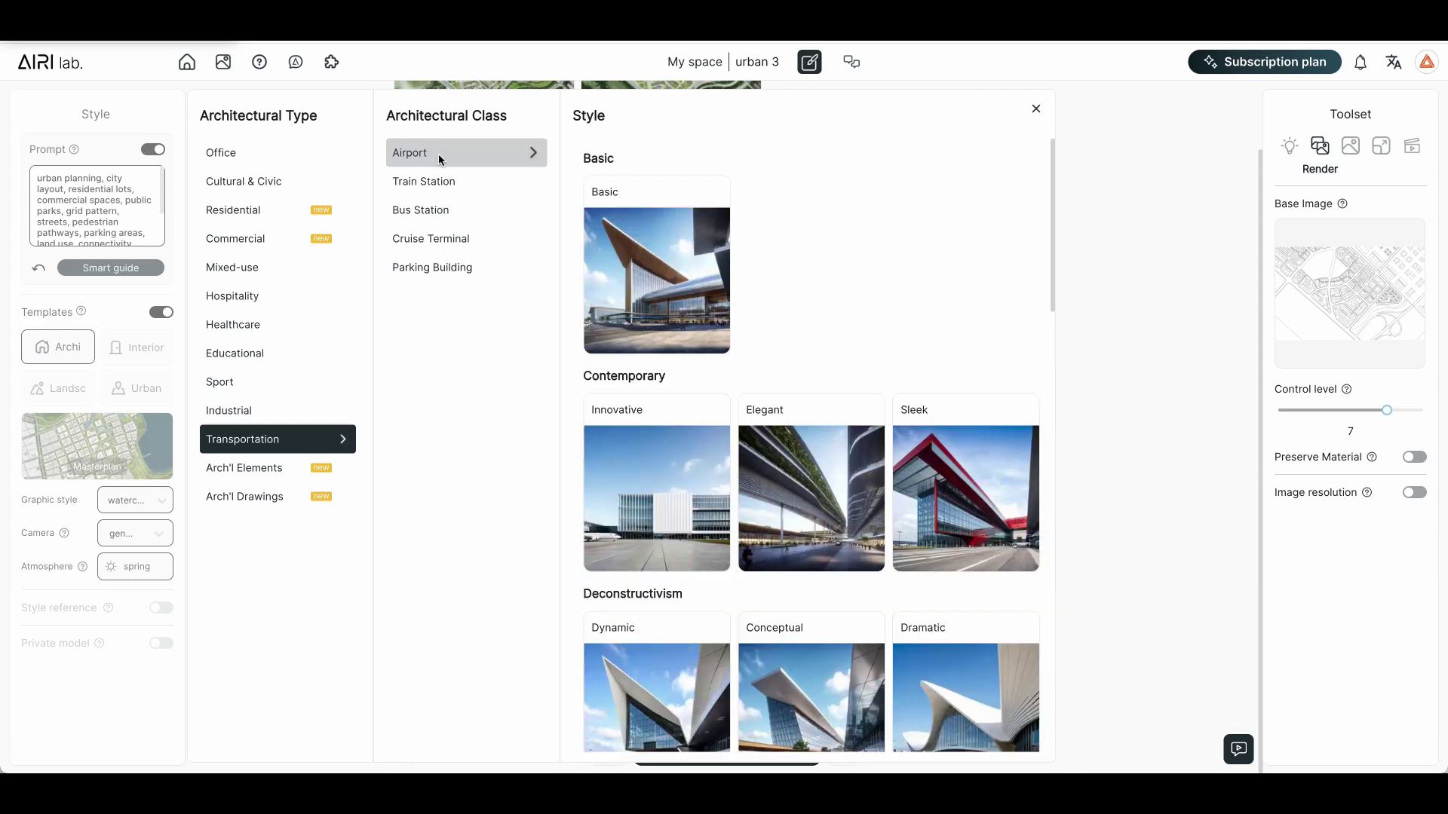
pyautogui.scroll(-3, 683, 270)
pyautogui.scroll(-3, 684, 269)
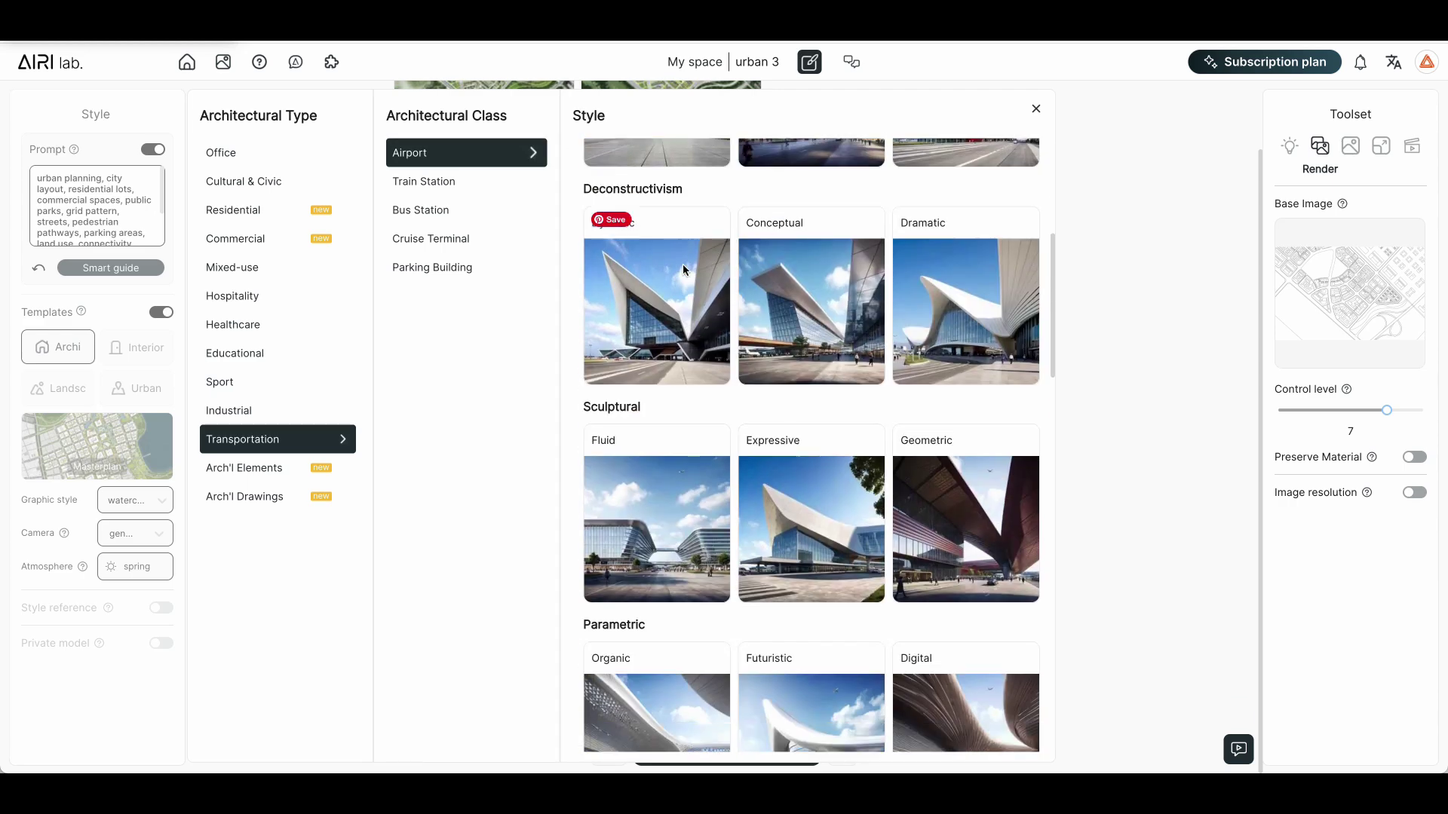
pyautogui.scroll(-1, 683, 269)
pyautogui.scroll(-3, 683, 269)
pyautogui.scroll(-3, 683, 269)
pyautogui.scroll(-1, 683, 269)
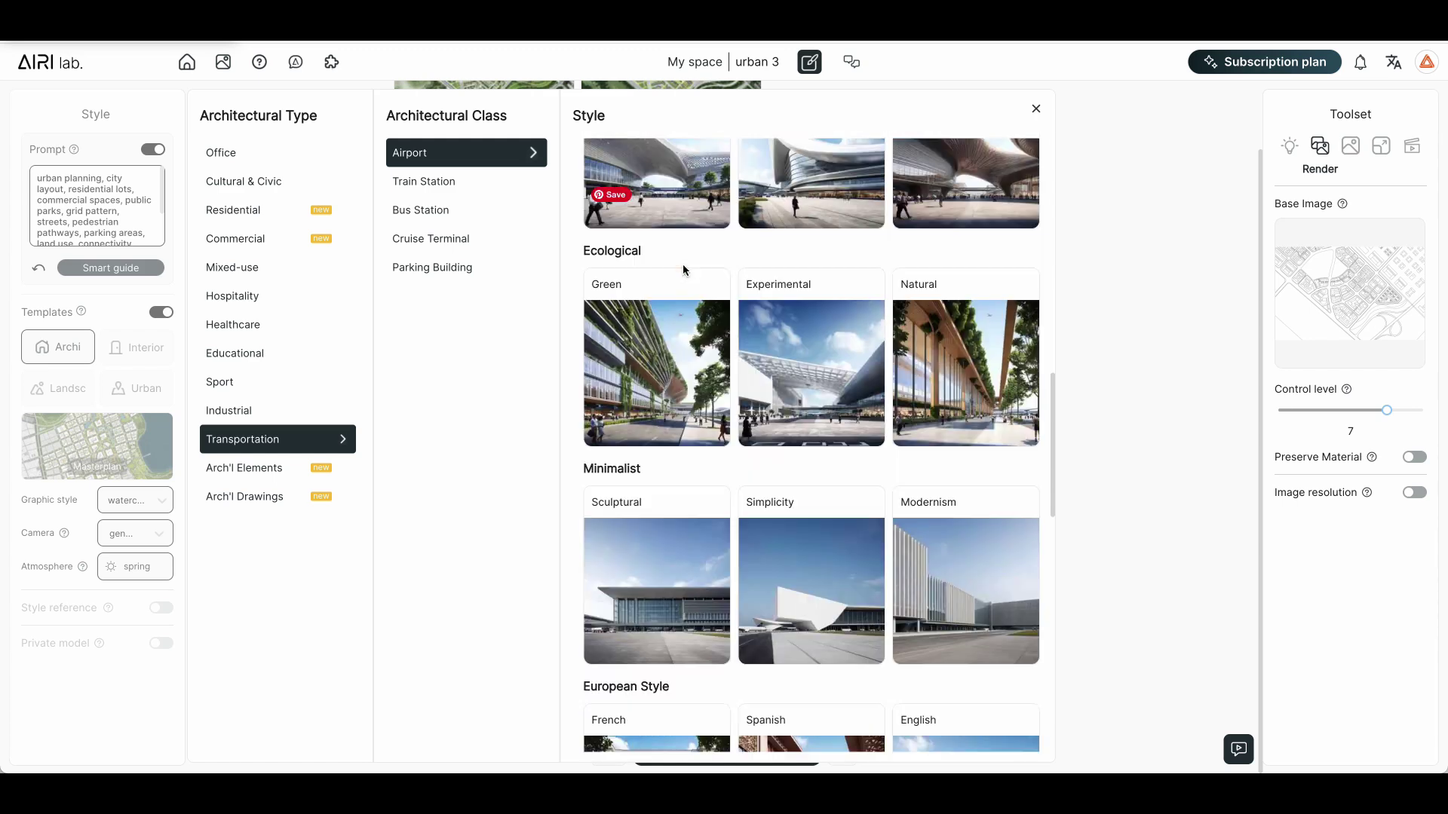
pyautogui.scroll(-2, 683, 269)
pyautogui.scroll(-1, 683, 269)
pyautogui.scroll(-4, 683, 269)
pyautogui.scroll(-1, 684, 269)
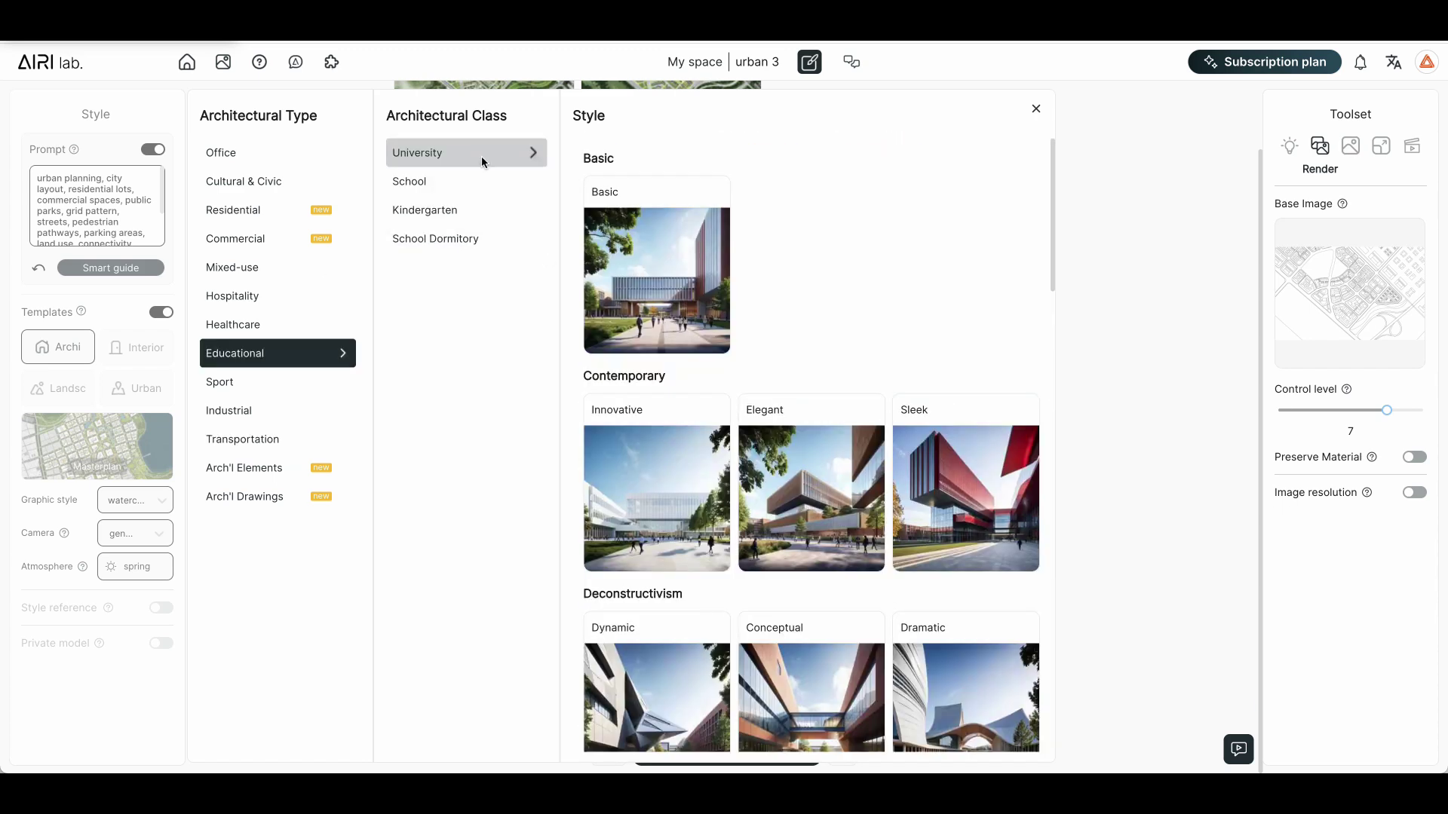
# Step: Show the Educational > University building styles
pyautogui.click(481, 156)
pyautogui.scroll(-3, 604, 363)
pyautogui.scroll(-4, 603, 362)
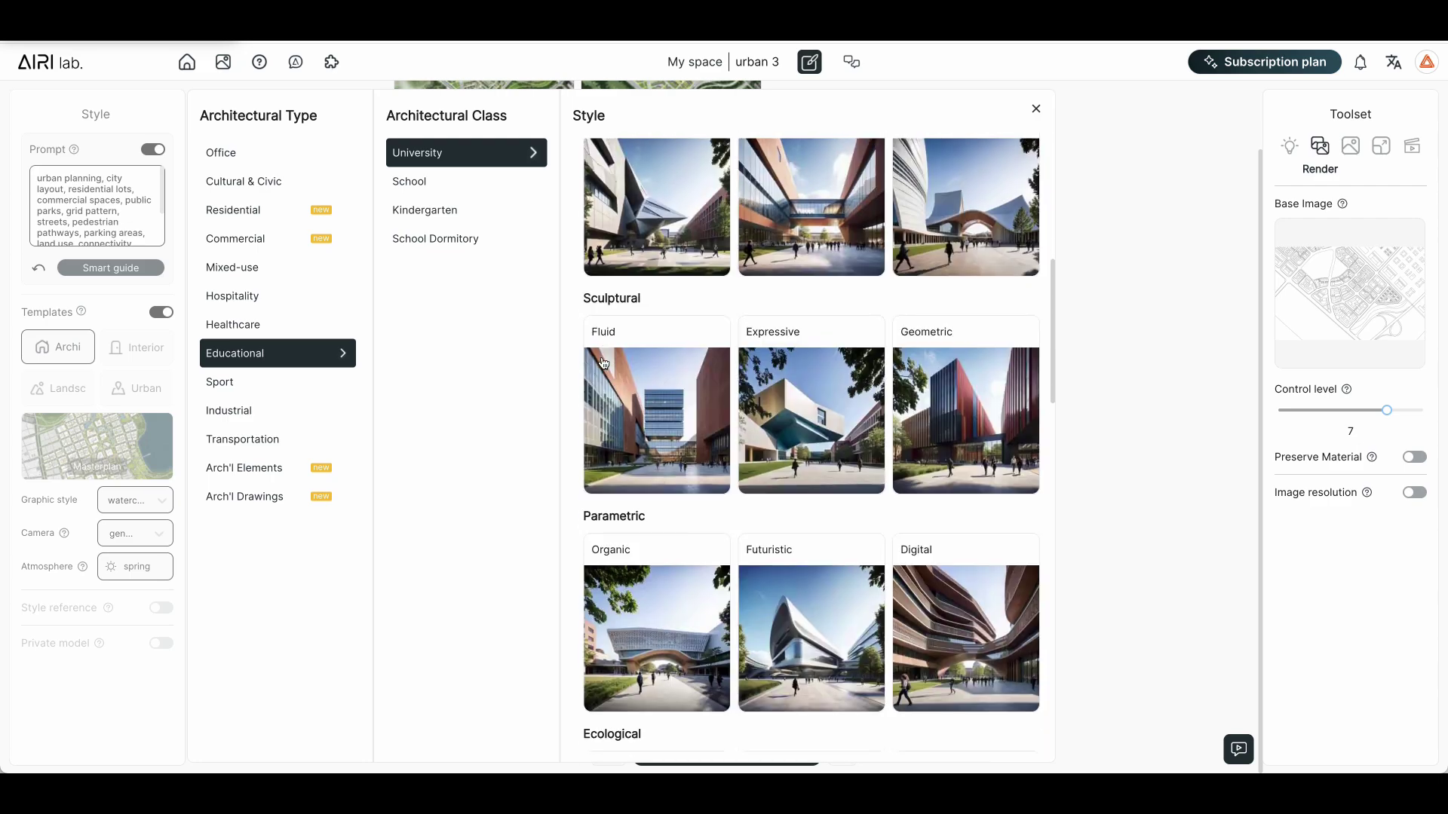